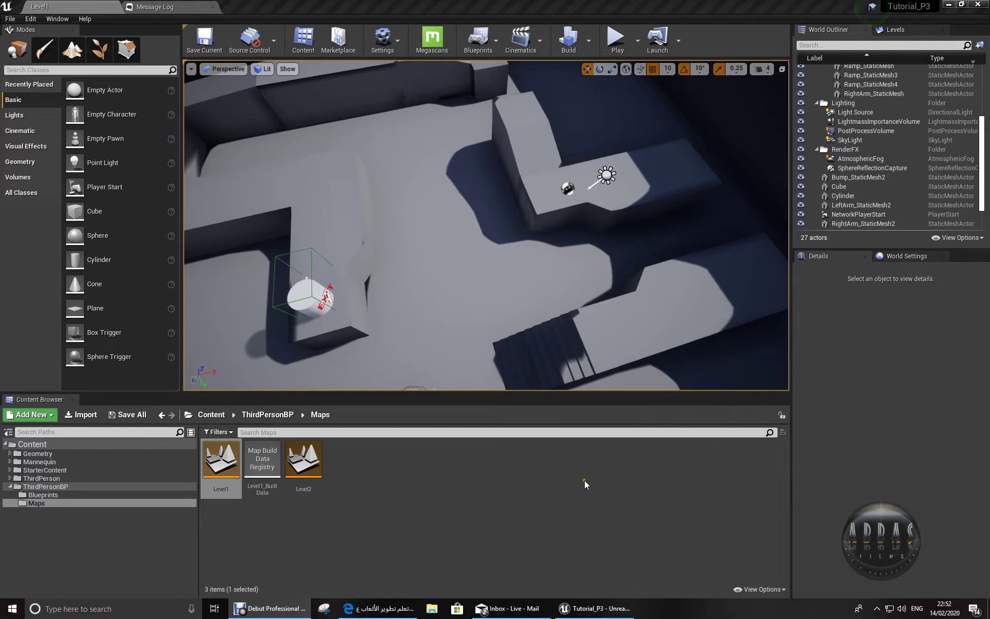
# - Play-test the current level, running the character up the stairs into the EXIT cylinder
pyautogui.moveTo(515, 323); pyautogui.dragTo(759, 265)
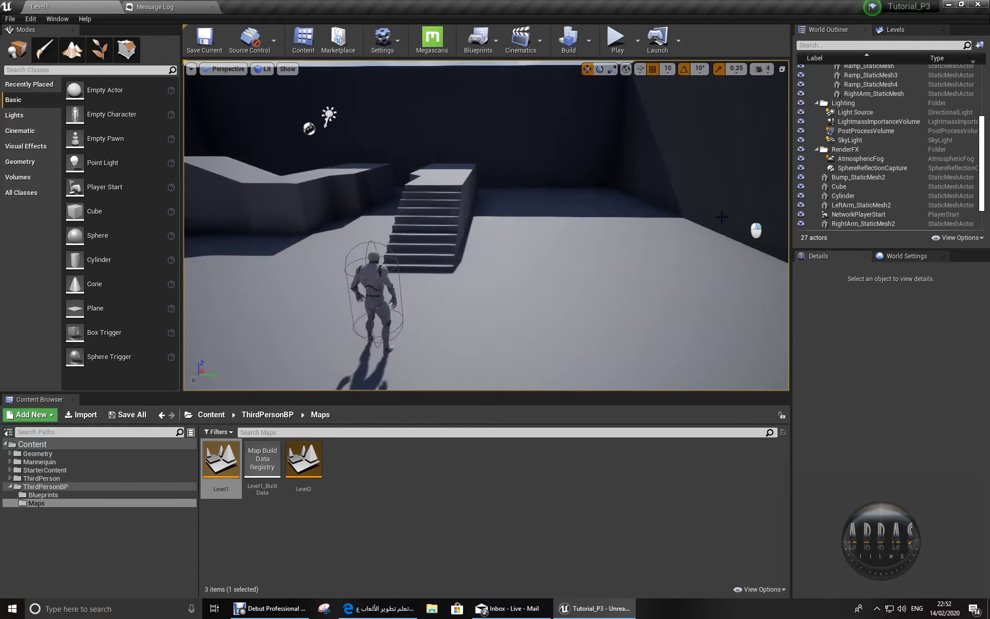
pyautogui.moveTo(759, 265)
pyautogui.mouseDown(button='right')
pyautogui.moveTo(584, 176)
pyautogui.moveTo(891, 240)
pyautogui.moveTo(692, 260)
pyautogui.moveTo(682, 202)
pyautogui.moveTo(678, 271)
pyautogui.mouseUp(button='right')
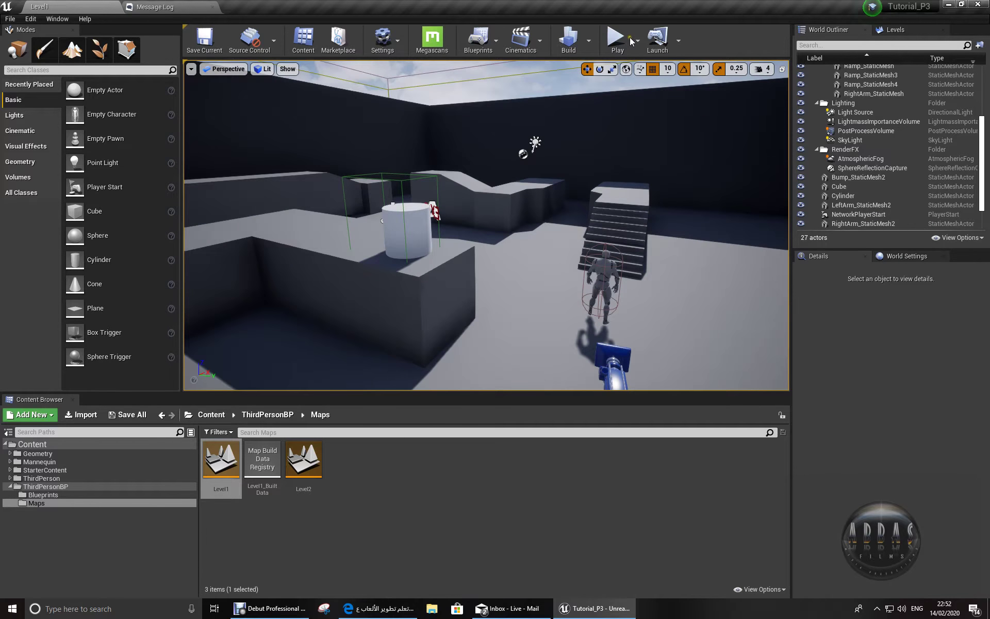
pyautogui.click(617, 38)
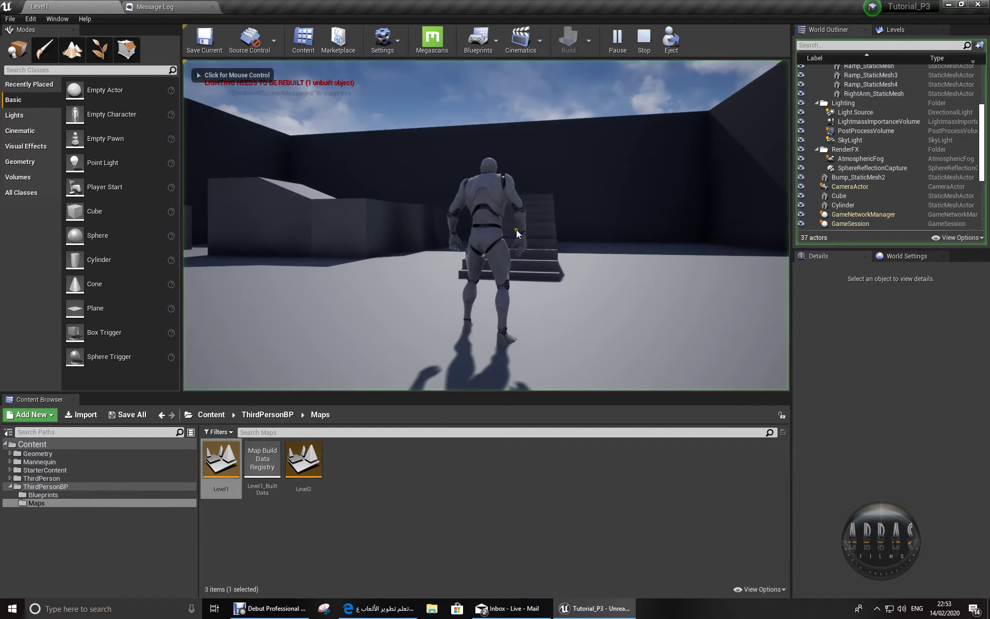
pyautogui.click(516, 230)
pyautogui.press('w')
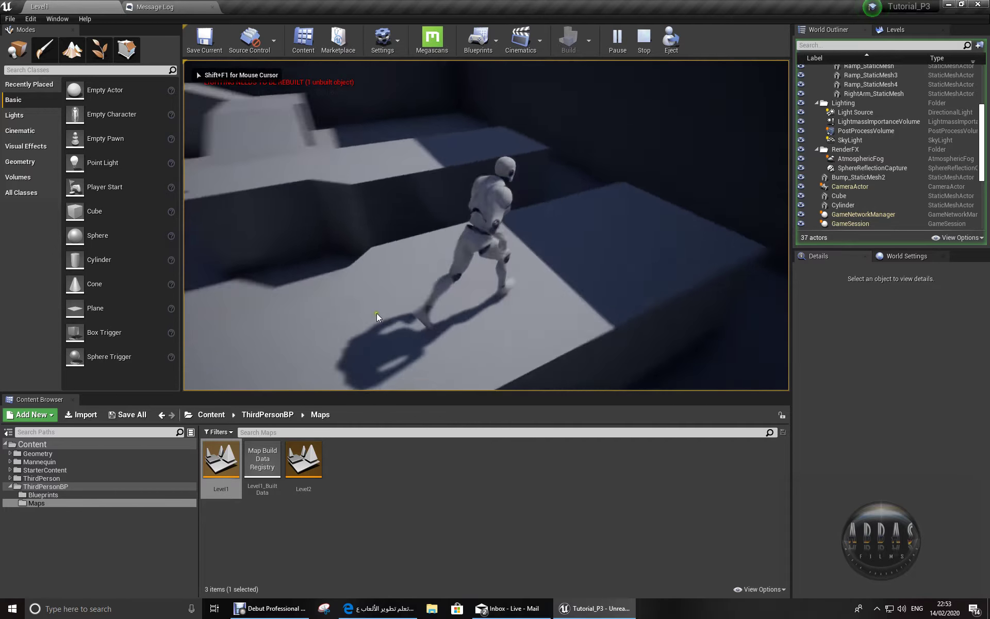
pyautogui.press('w')
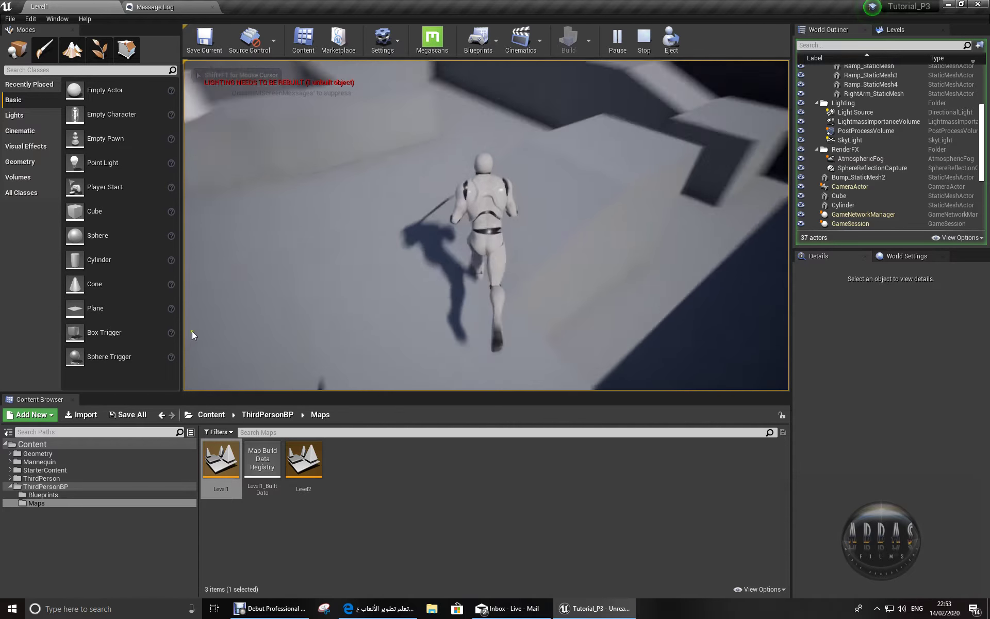
pyautogui.press('w')
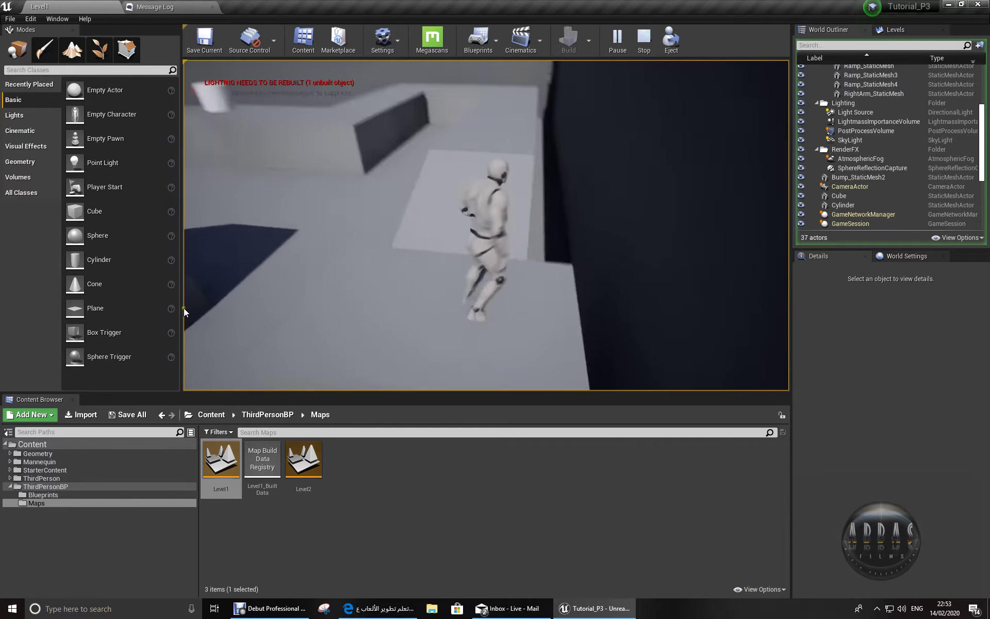
pyautogui.press('w')
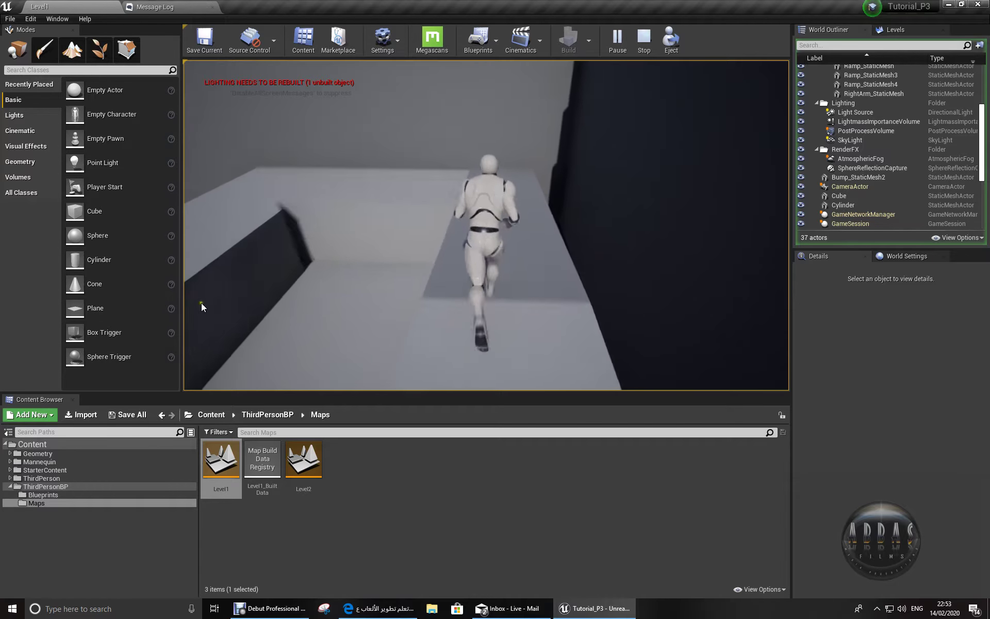
pyautogui.press('w')
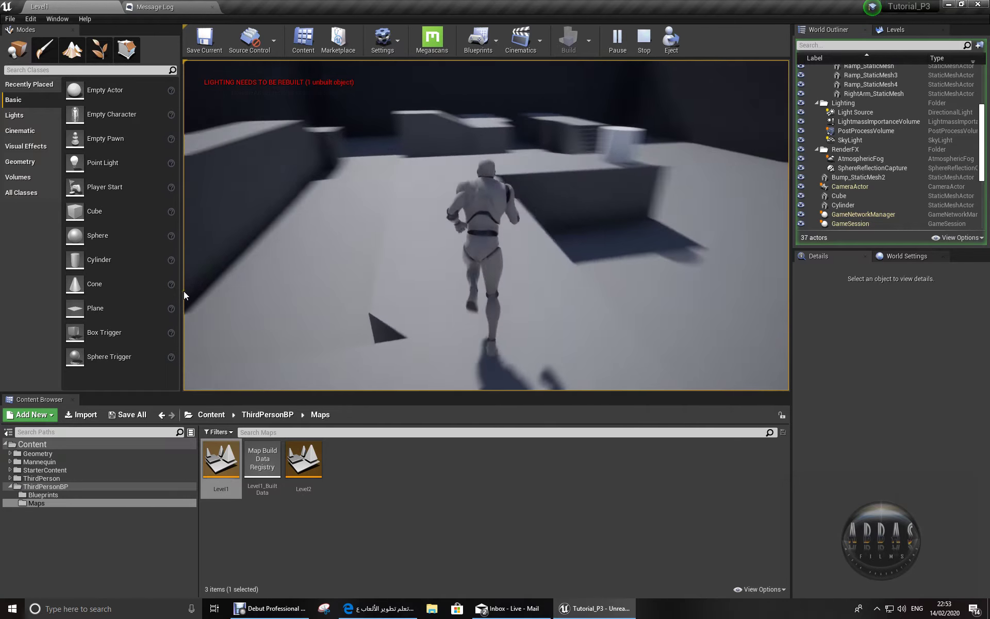
pyautogui.press('w')
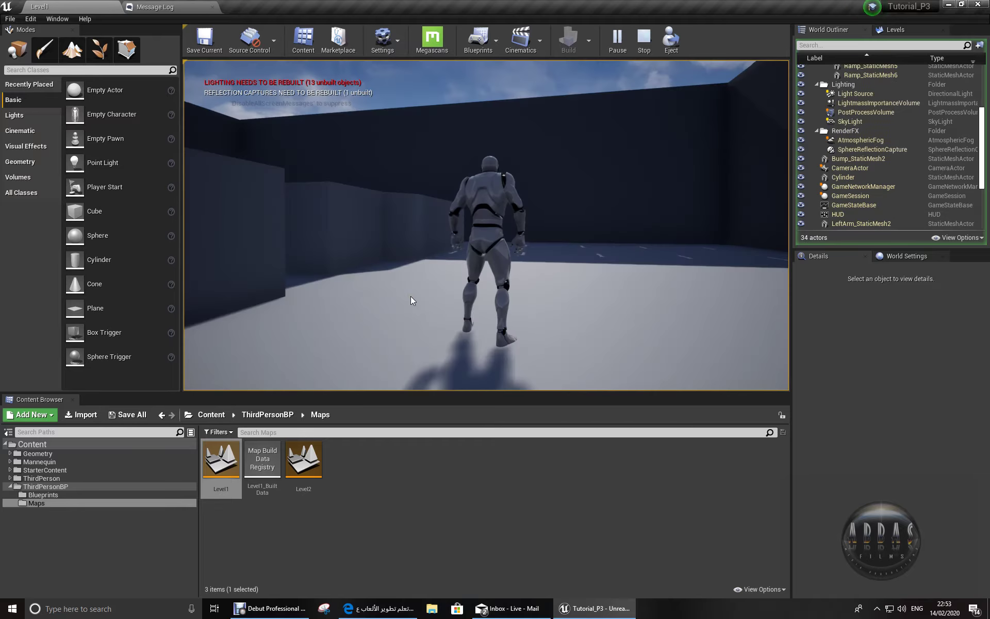
pyautogui.press('w')
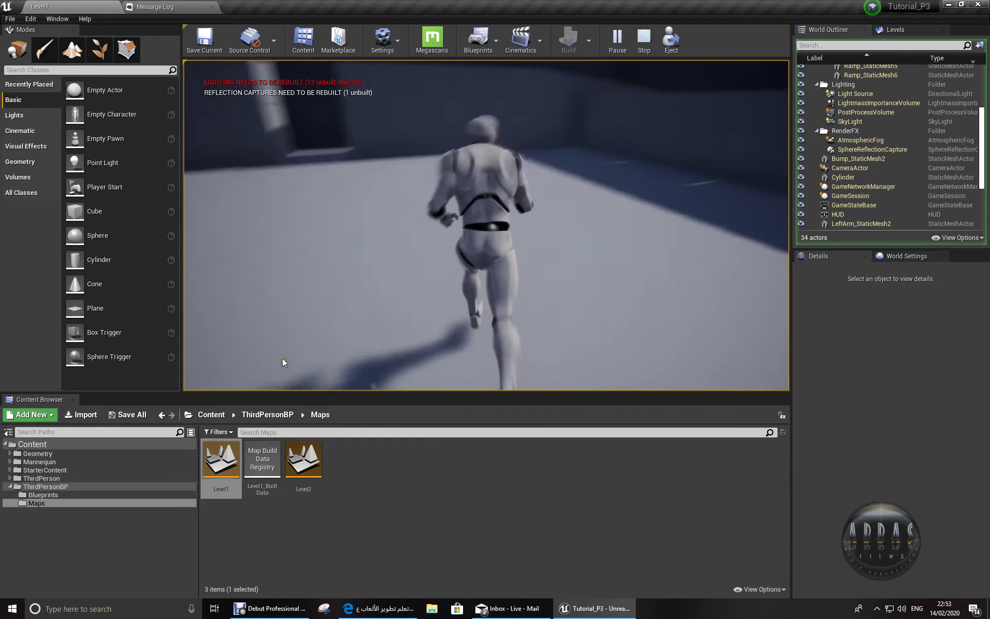
pyautogui.press('w')
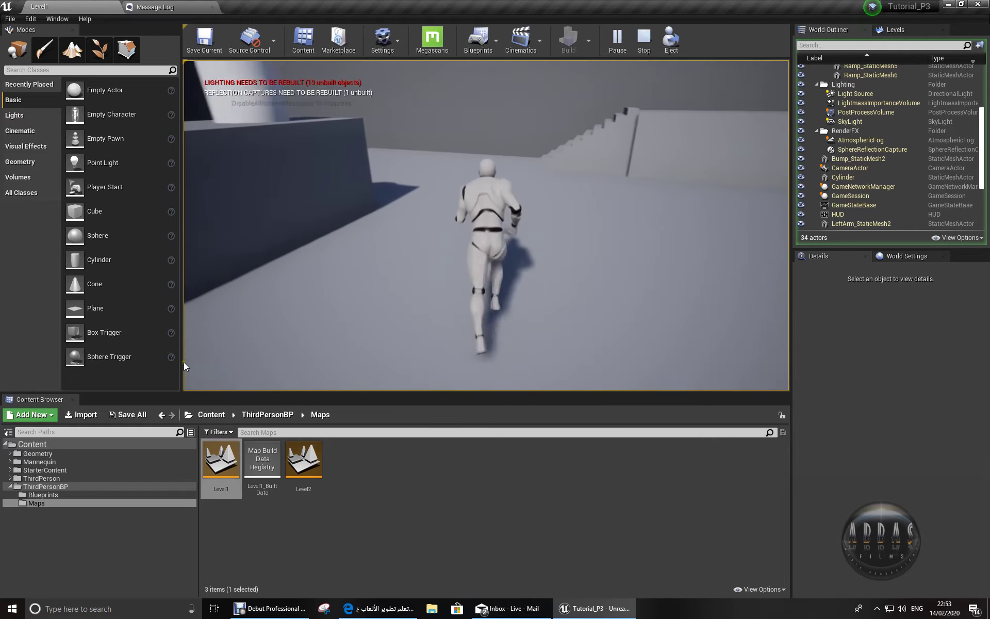
pyautogui.press('w')
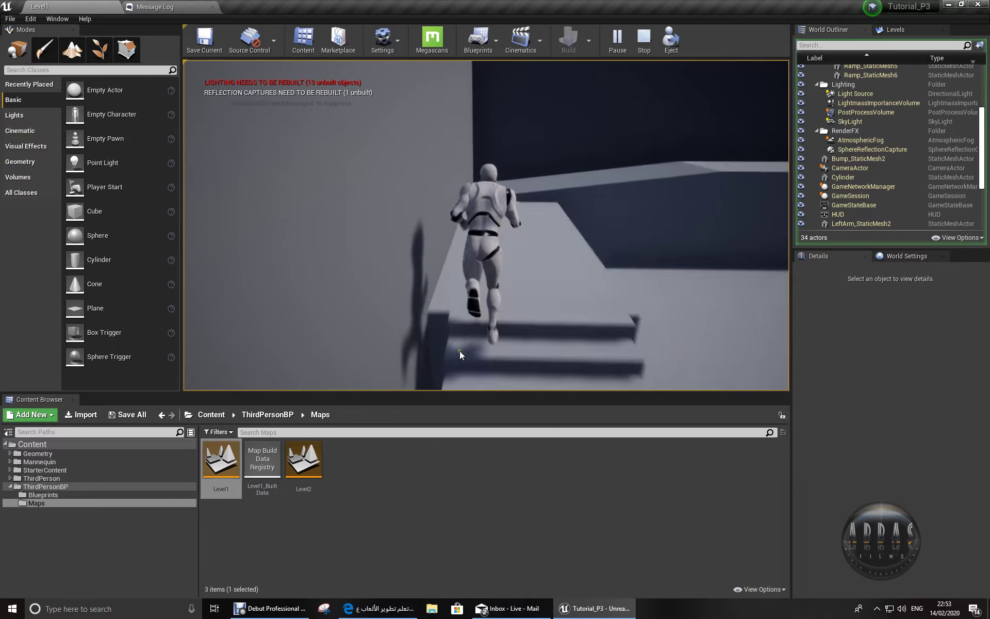
pyautogui.press('w')
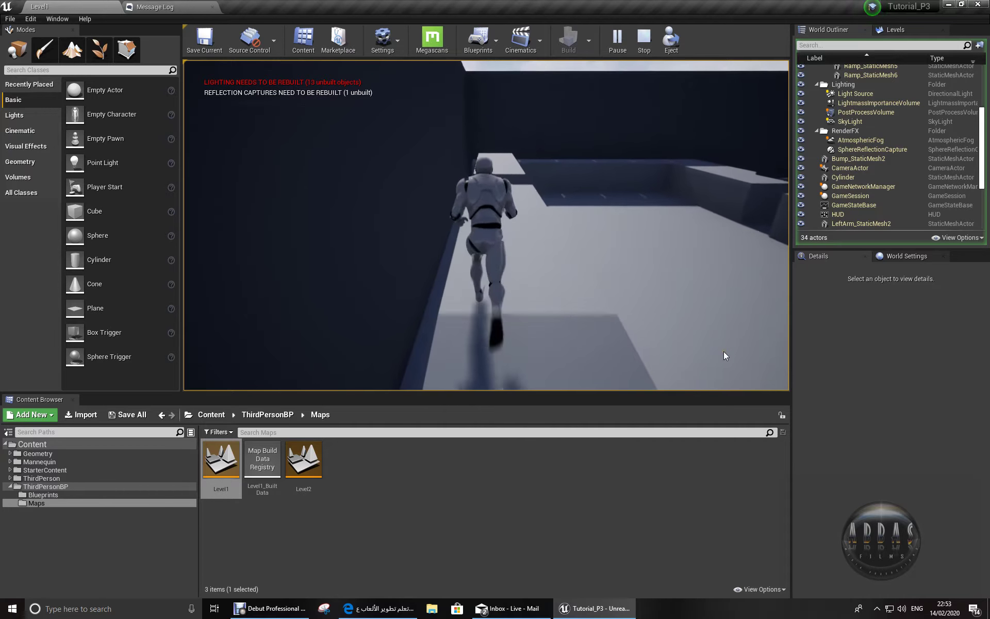
pyautogui.press('w')
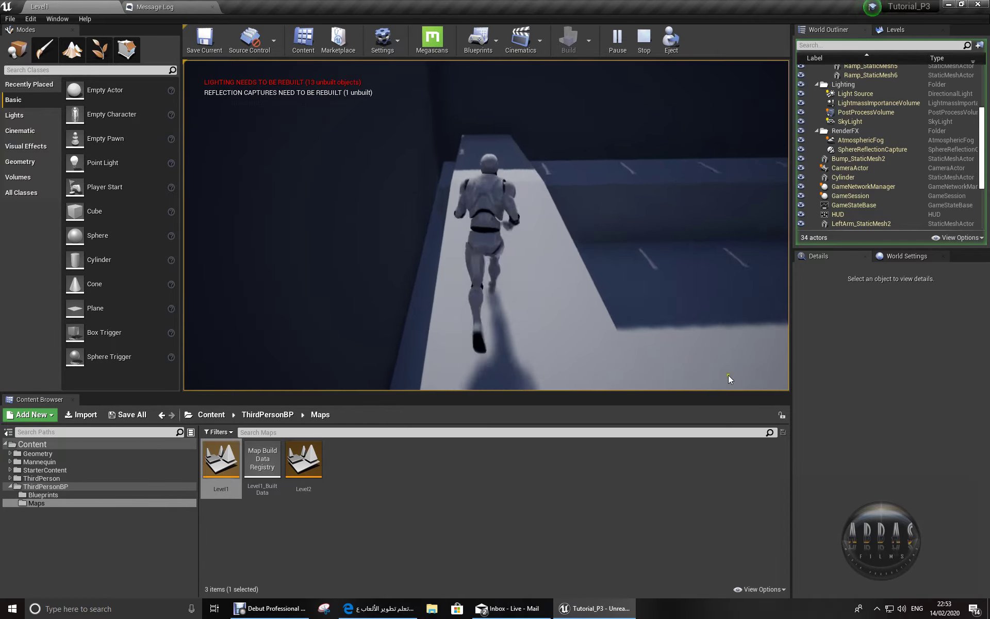
pyautogui.press('w')
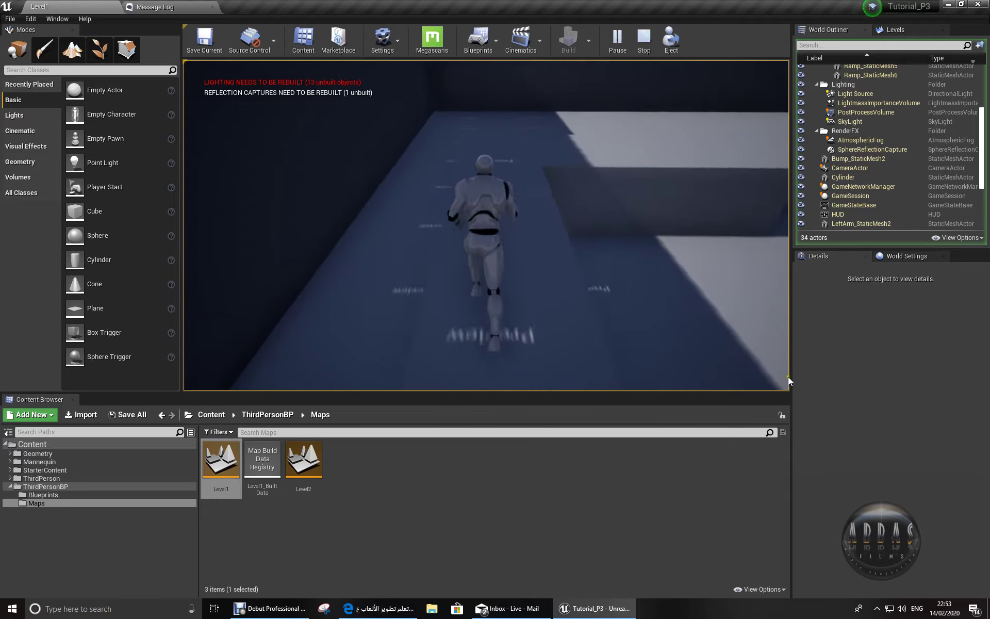
pyautogui.press('w')
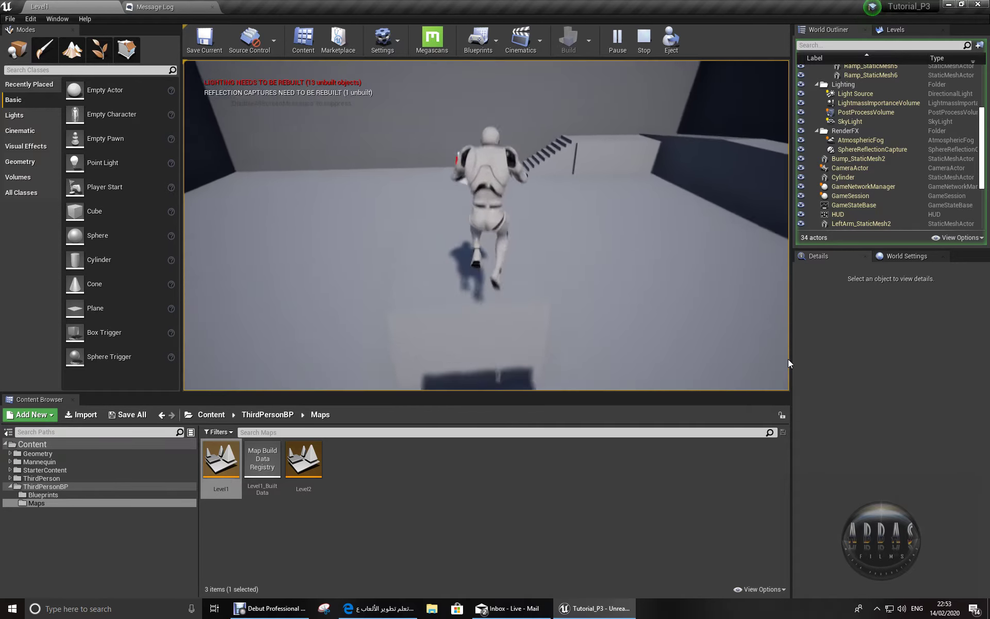
pyautogui.press('w')
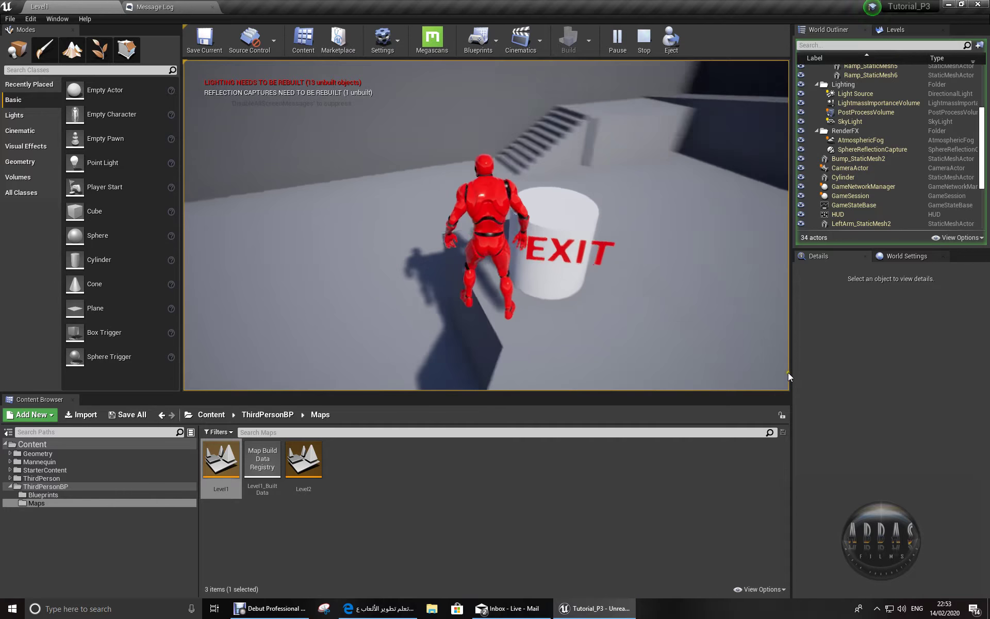
pyautogui.press('Escape')
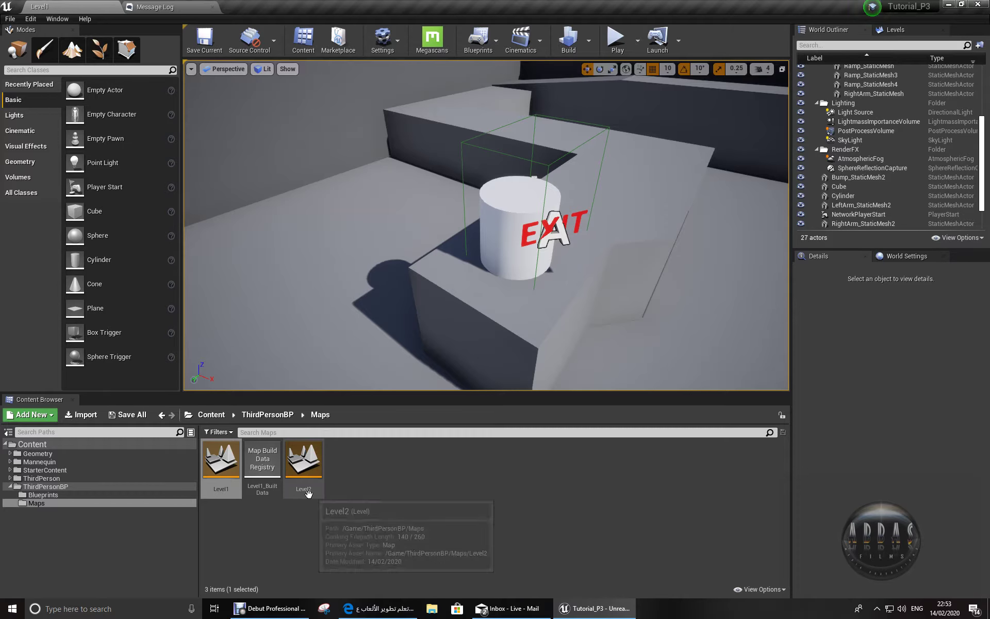
# - Glance at the current level's blueprint graph, close it, and open Level2
pyautogui.click(480, 48)
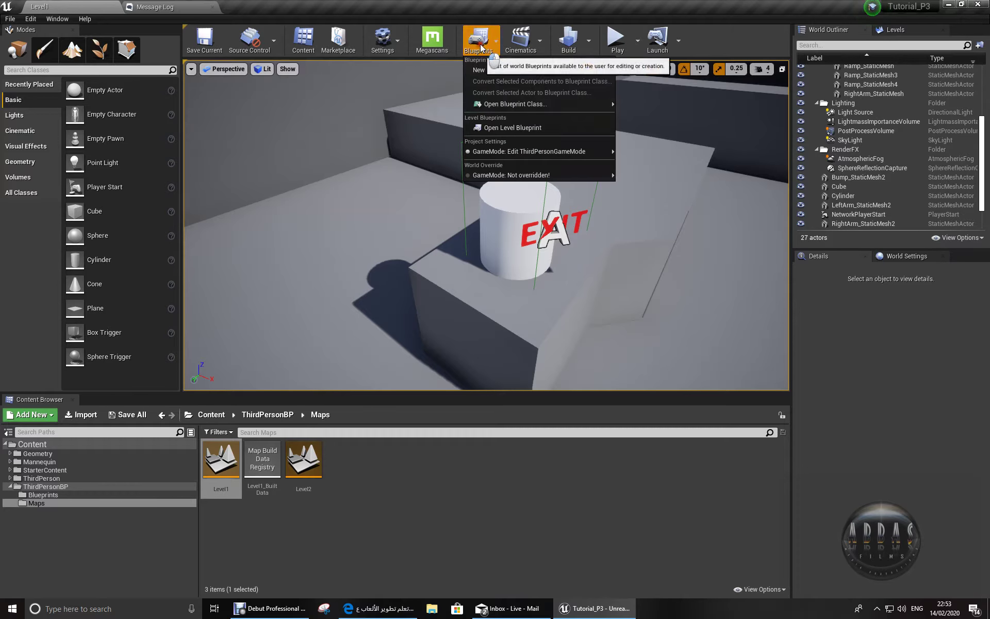
pyautogui.click(508, 128)
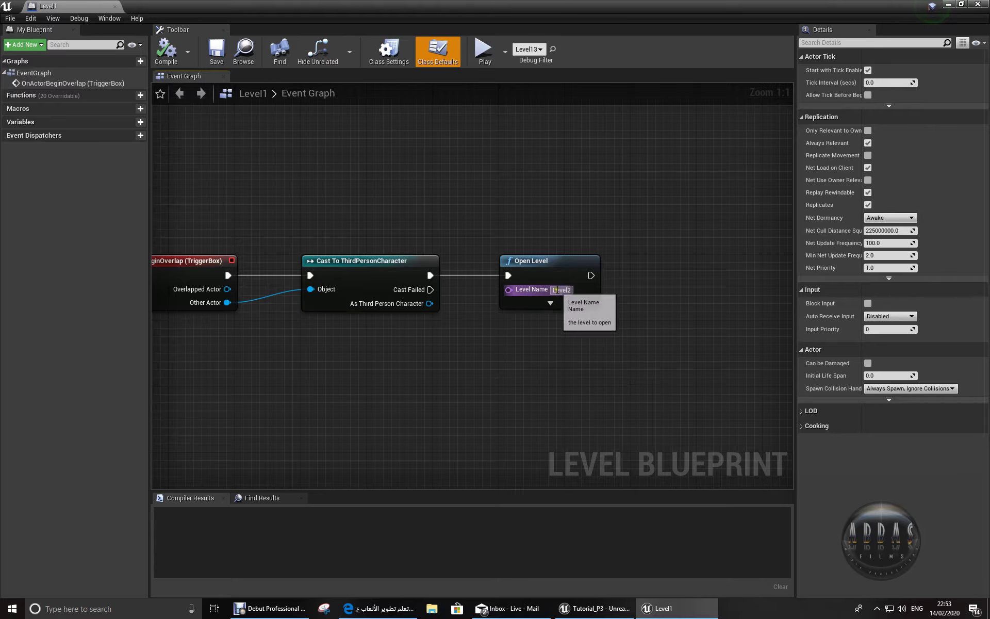
pyautogui.click(114, 6)
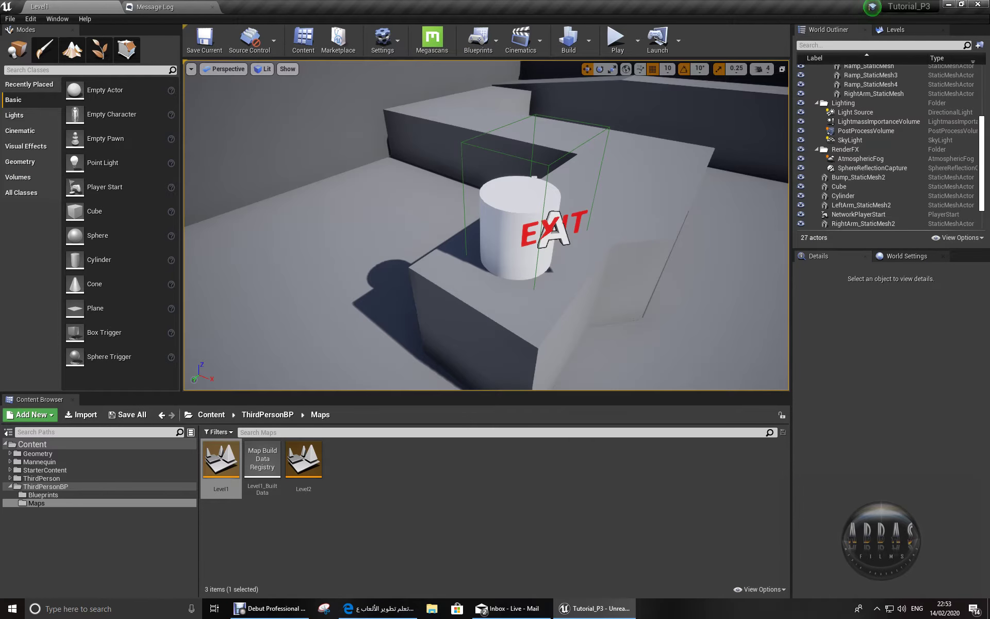
pyautogui.moveTo(319, 308); pyautogui.dragTo(463, 274)
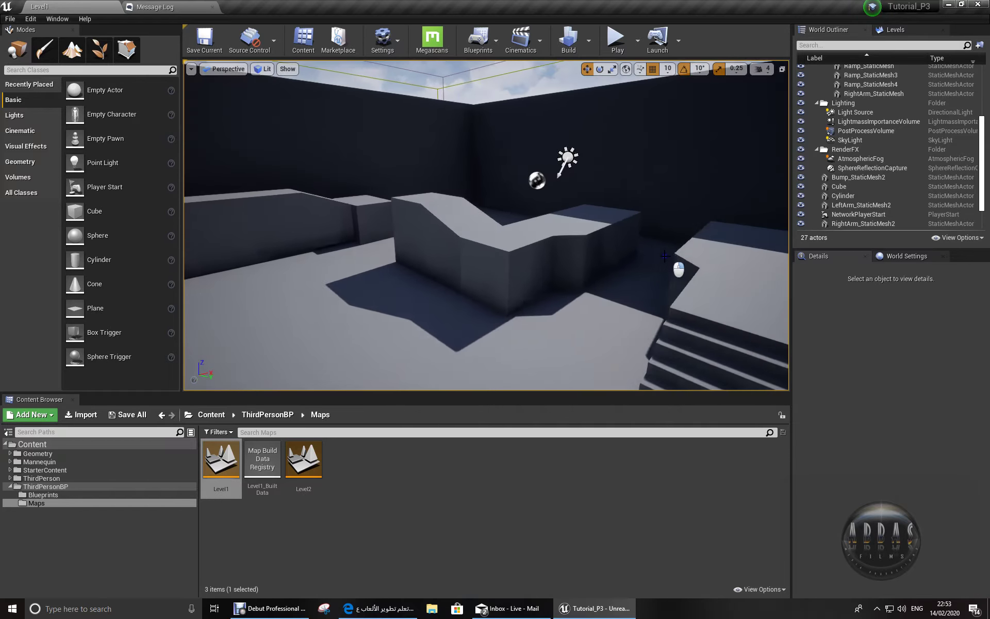
pyautogui.doubleClick(297, 452)
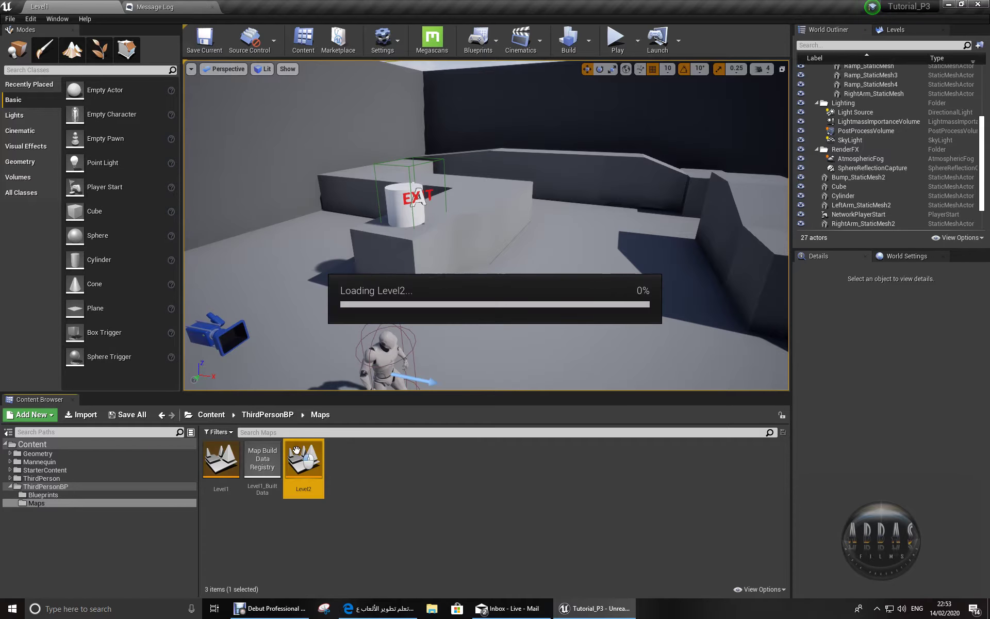
# - Delete the Ramp_StaticMesh6 wall and drop a new Cube onto Level2's floor
pyautogui.moveTo(464, 301)
pyautogui.mouseDown()
pyautogui.moveTo(601, 318)
pyautogui.moveTo(473, 306)
pyautogui.moveTo(506, 252)
pyautogui.mouseUp()
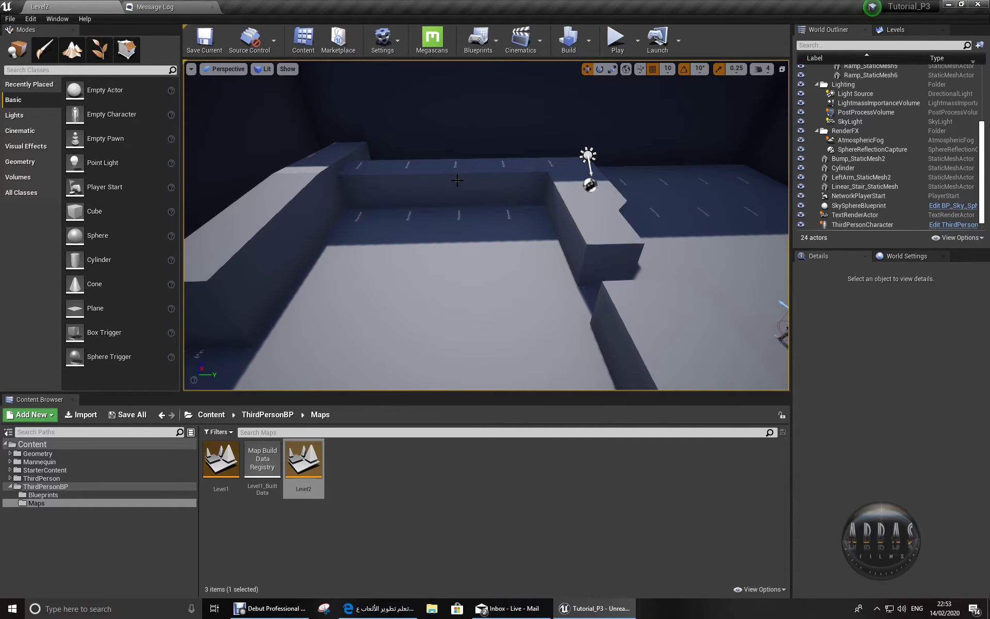
pyautogui.click(473, 193)
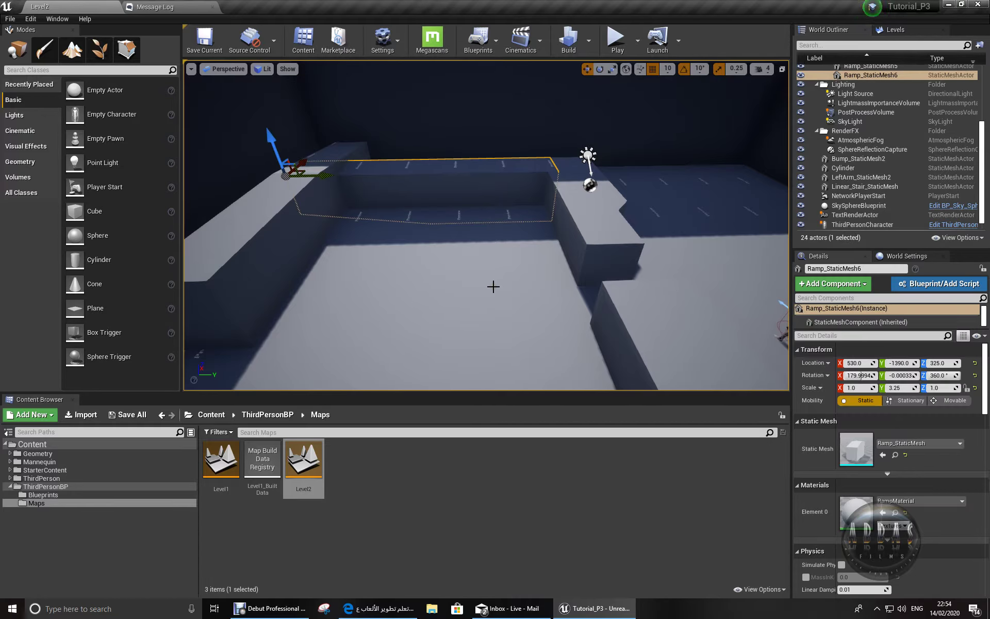
pyautogui.press('Delete')
pyautogui.moveTo(493, 287)
pyautogui.mouseDown()
pyautogui.moveTo(433, 336)
pyautogui.moveTo(328, 216)
pyautogui.mouseUp()
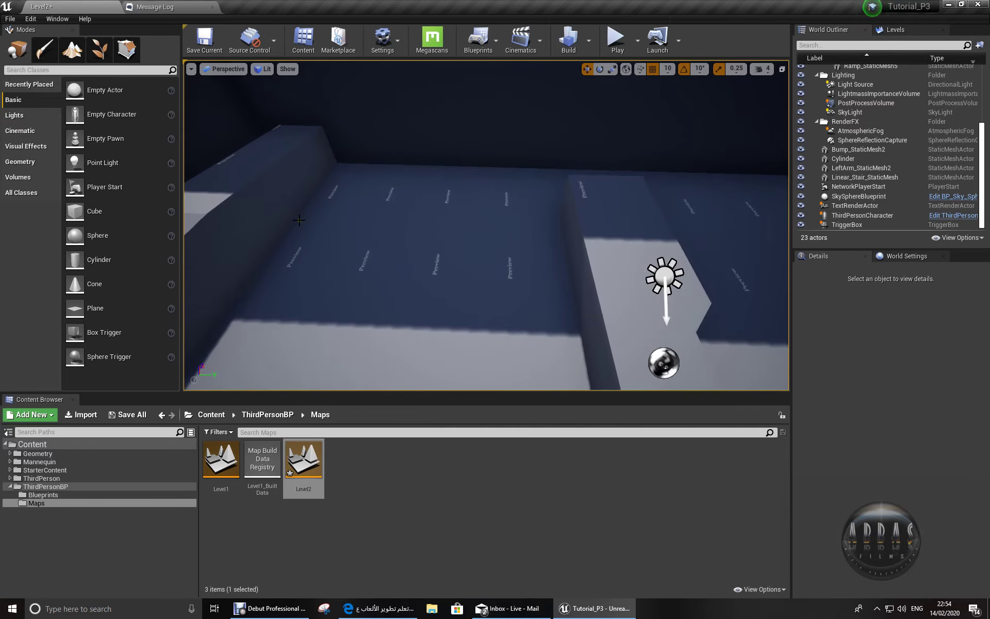
pyautogui.moveTo(75, 211); pyautogui.dragTo(422, 206)
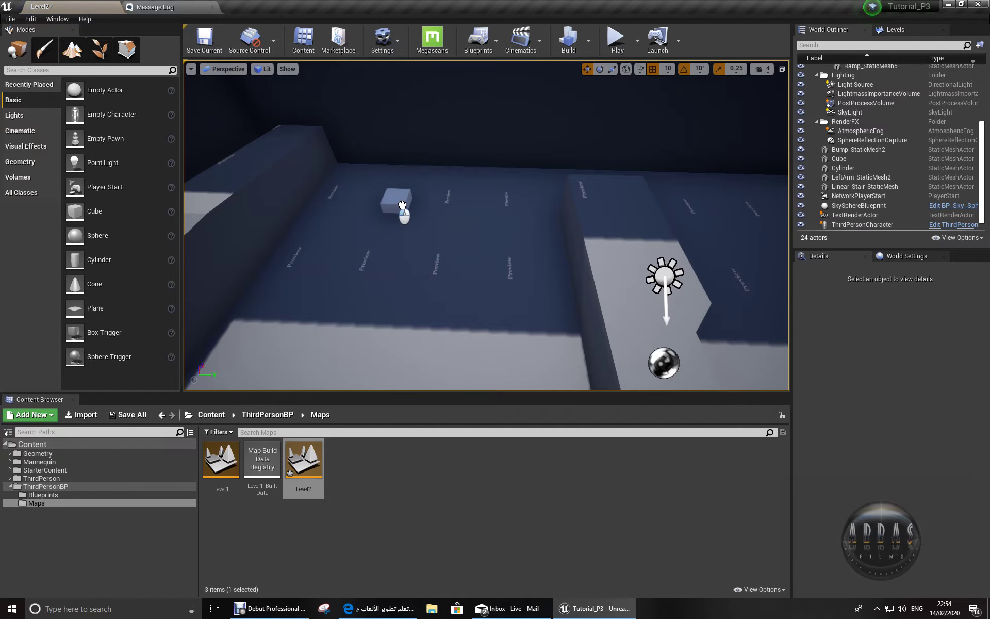
# - Scale the new Cube up to about 2.0 on every axis
pyautogui.moveTo(460, 255); pyautogui.dragTo(487, 154)
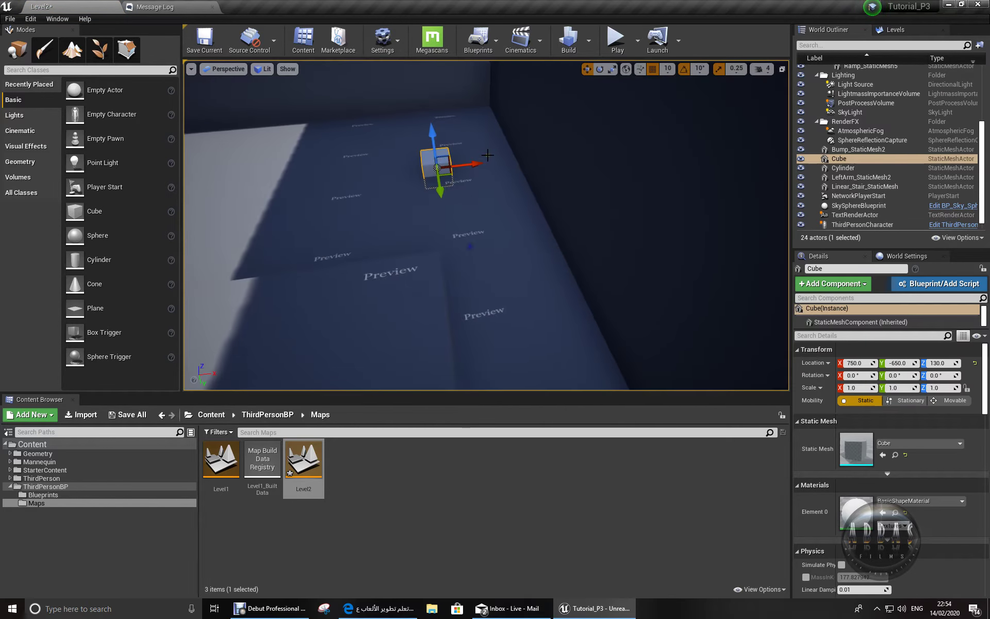
pyautogui.moveTo(386, 240); pyautogui.dragTo(371, 214, button='right')
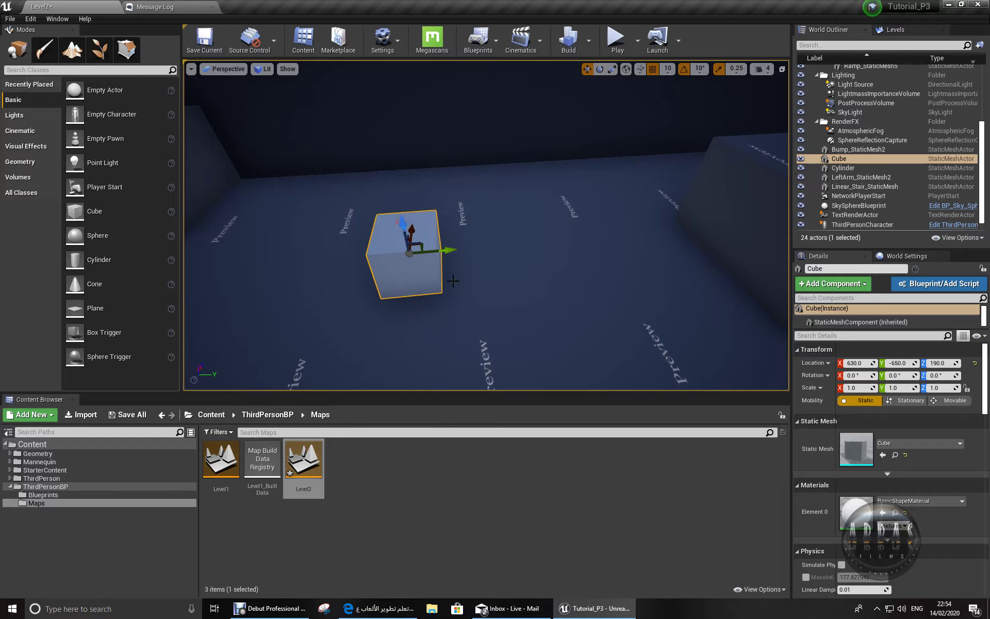
pyautogui.moveTo(405, 258); pyautogui.dragTo(458, 245)
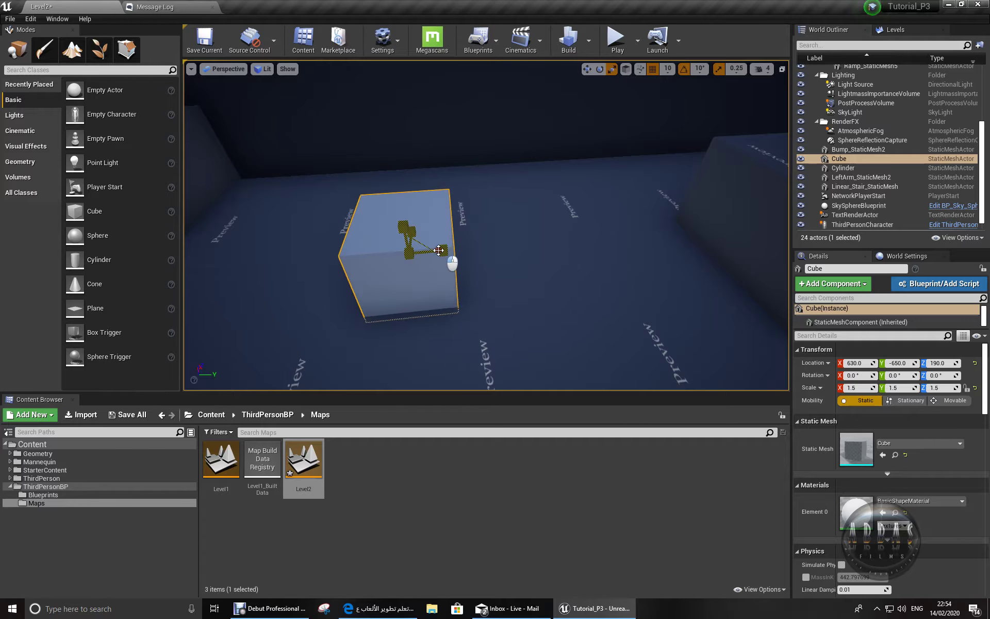
pyautogui.moveTo(485, 261); pyautogui.dragTo(377, 209, button='right')
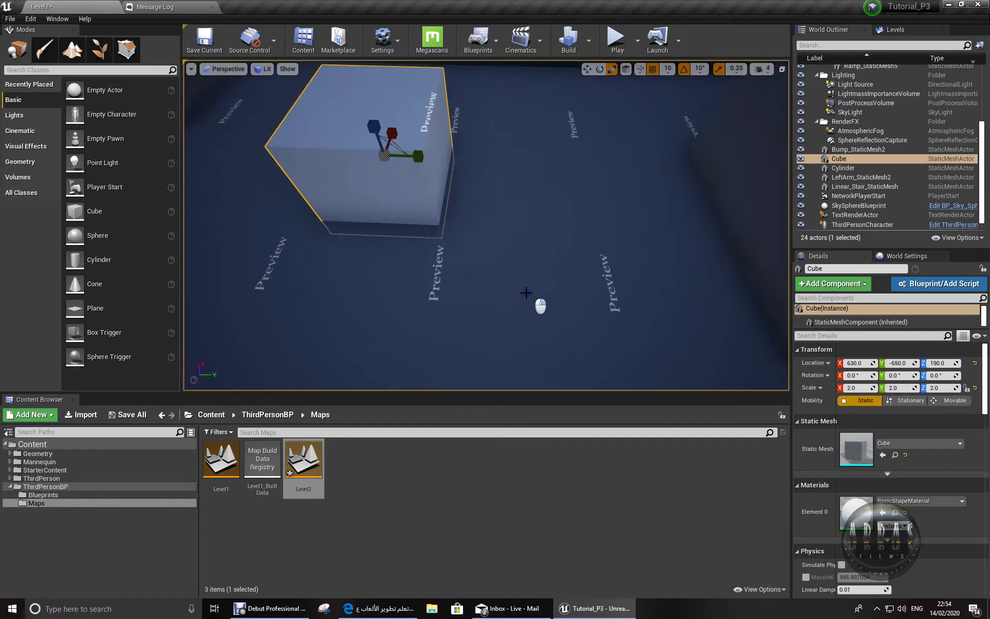
# - Move the Cube to Location Y -180 and Z 220
pyautogui.press('w')
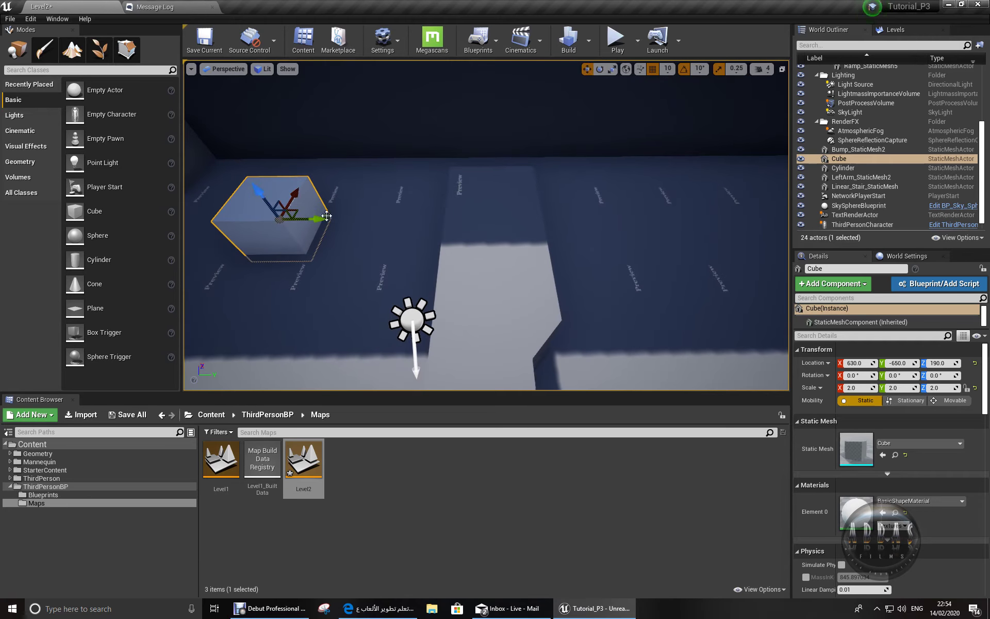
pyautogui.moveTo(319, 220); pyautogui.dragTo(464, 225)
pyautogui.moveTo(464, 225)
pyautogui.mouseDown(button='right')
pyautogui.moveTo(2, 279)
pyautogui.moveTo(487, 294)
pyautogui.mouseUp(button='right')
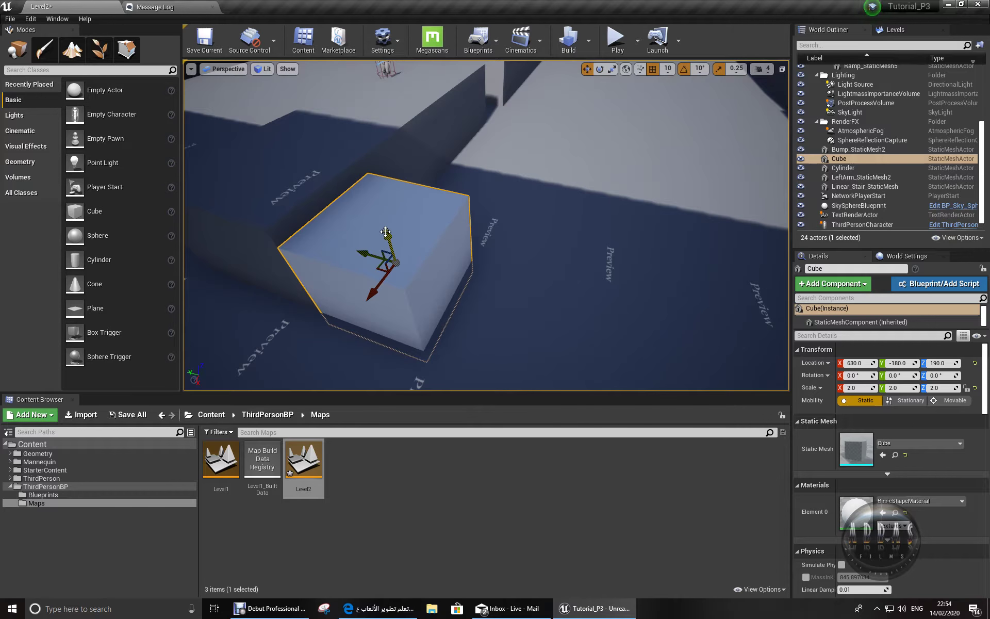
pyautogui.moveTo(386, 232); pyautogui.dragTo(379, 209)
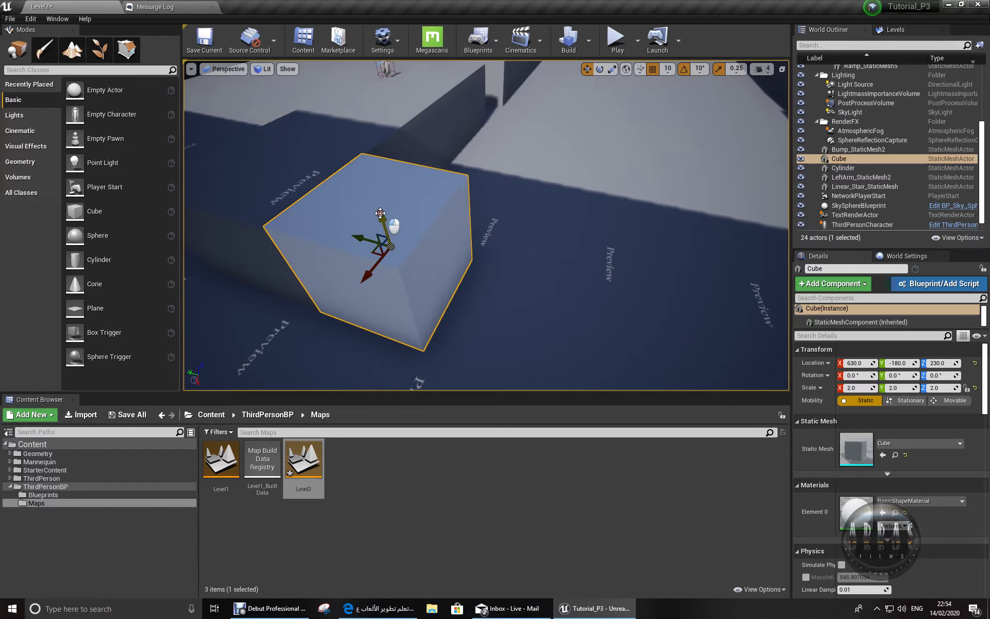
pyautogui.moveTo(321, 309); pyautogui.dragTo(520, 314, button='right')
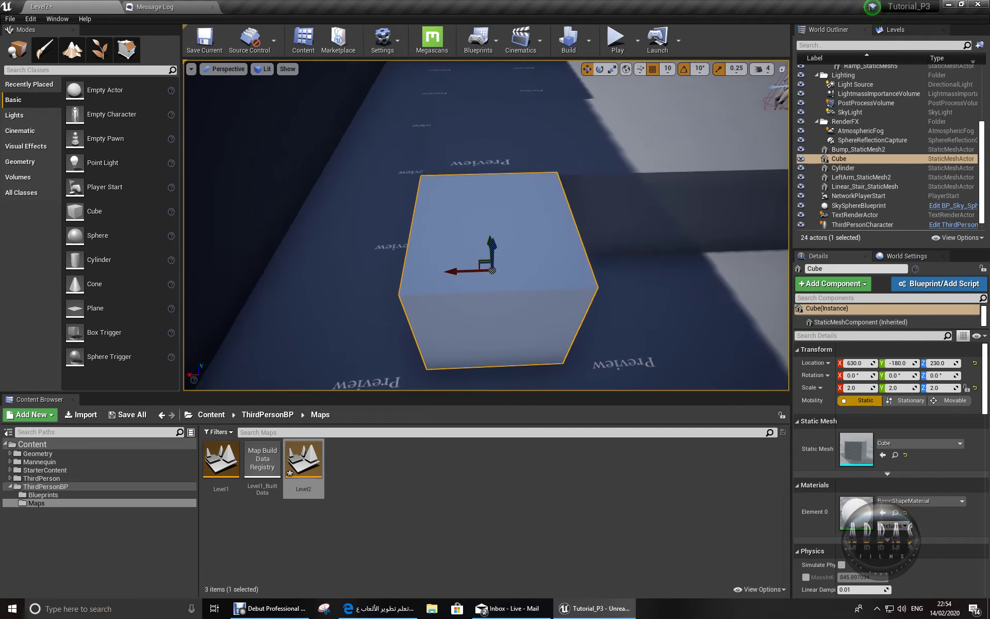
pyautogui.moveTo(343, 243)
pyautogui.mouseDown(button='right')
pyautogui.moveTo(335, 263)
pyautogui.moveTo(102, 235)
pyautogui.mouseUp(button='right')
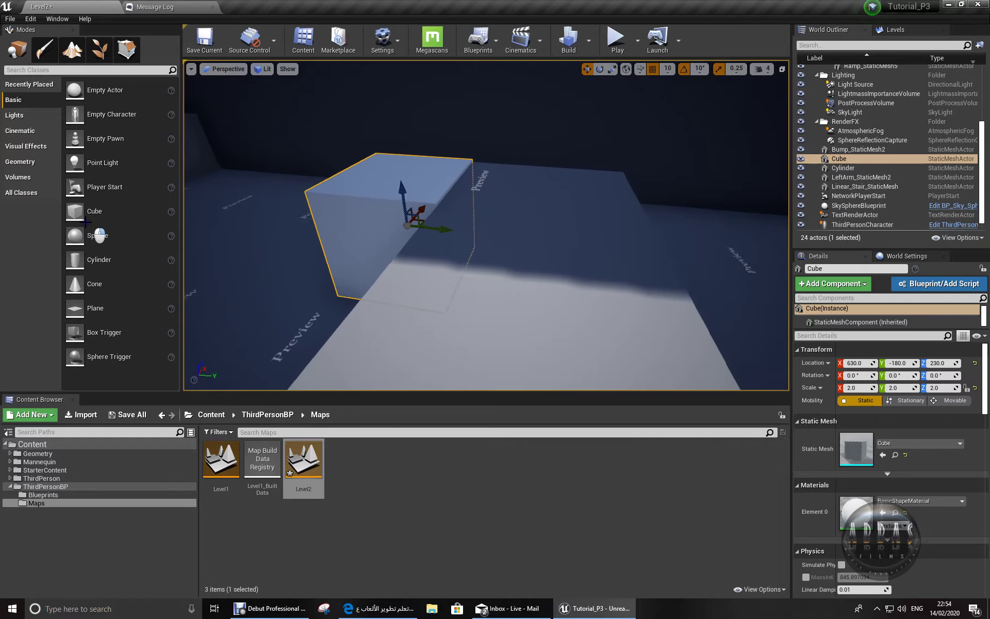
pyautogui.press('w')
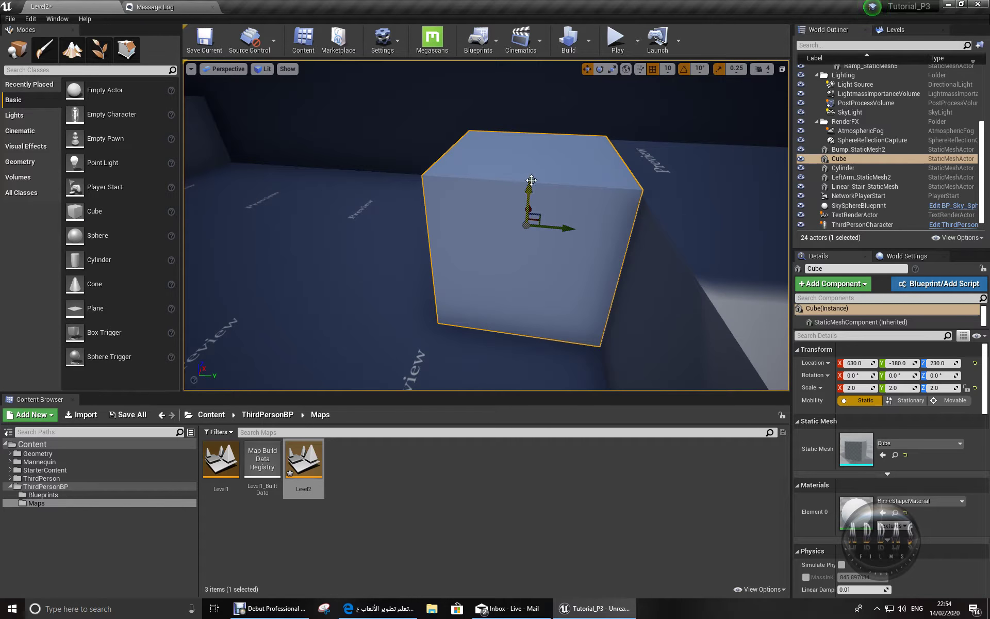
pyautogui.moveTo(531, 186); pyautogui.dragTo(531, 189)
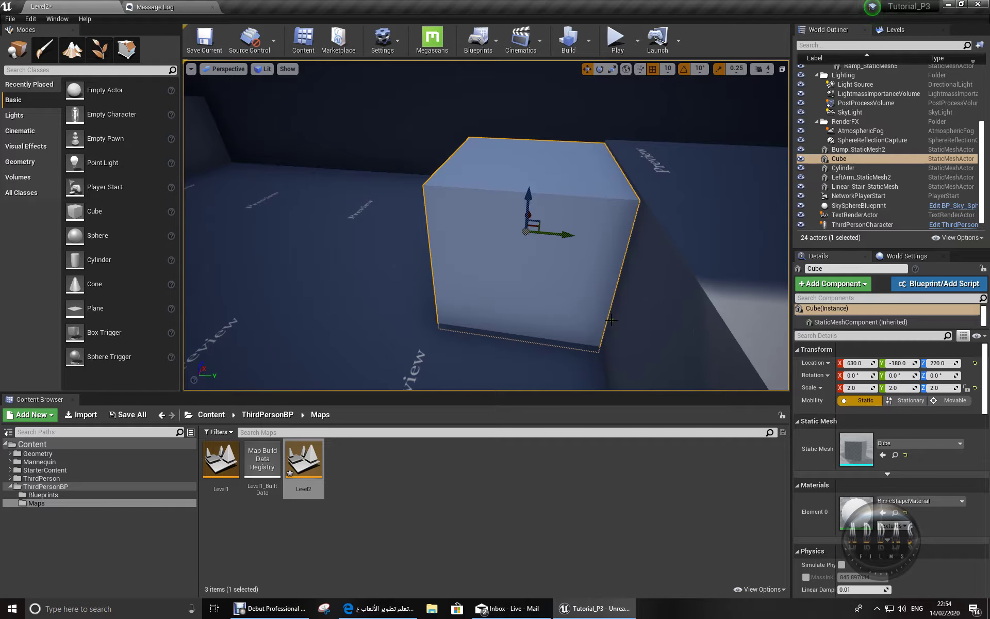
pyautogui.moveTo(611, 320); pyautogui.dragTo(623, 272, button='right')
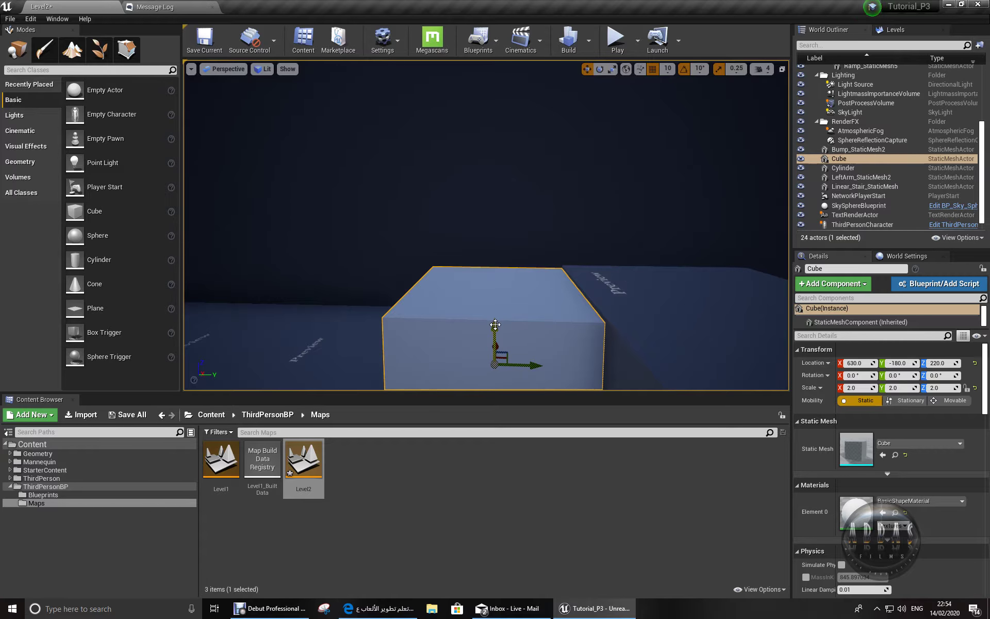
pyautogui.moveTo(496, 324)
pyautogui.mouseDown(button='right')
pyautogui.moveTo(582, 396)
pyautogui.moveTo(384, 423)
pyautogui.moveTo(585, 403)
pyautogui.mouseUp(button='right')
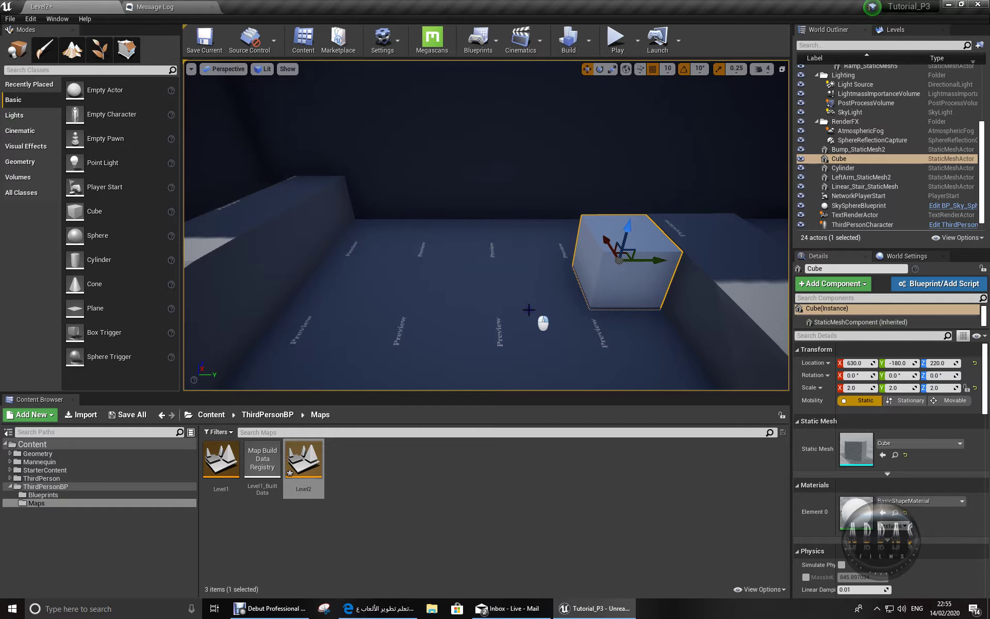
pyautogui.moveTo(529, 309)
pyautogui.mouseDown(button='right')
pyautogui.moveTo(200, 319)
pyautogui.moveTo(551, 322)
pyautogui.mouseUp(button='right')
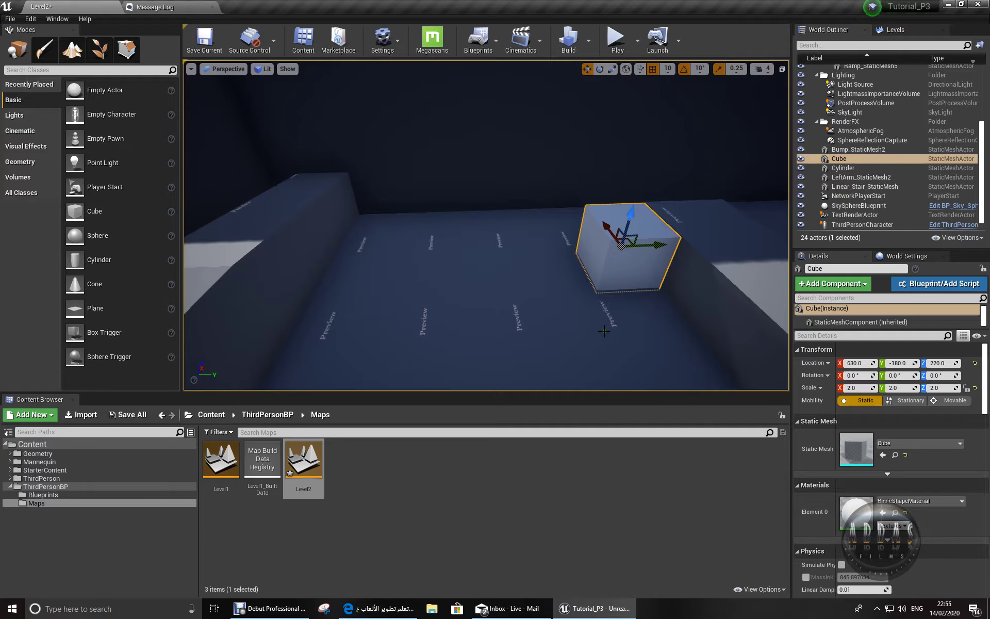
pyautogui.moveTo(605, 331)
pyautogui.mouseDown(button='right')
pyautogui.moveTo(667, 322)
pyautogui.moveTo(672, 332)
pyautogui.moveTo(591, 293)
pyautogui.mouseUp(button='right')
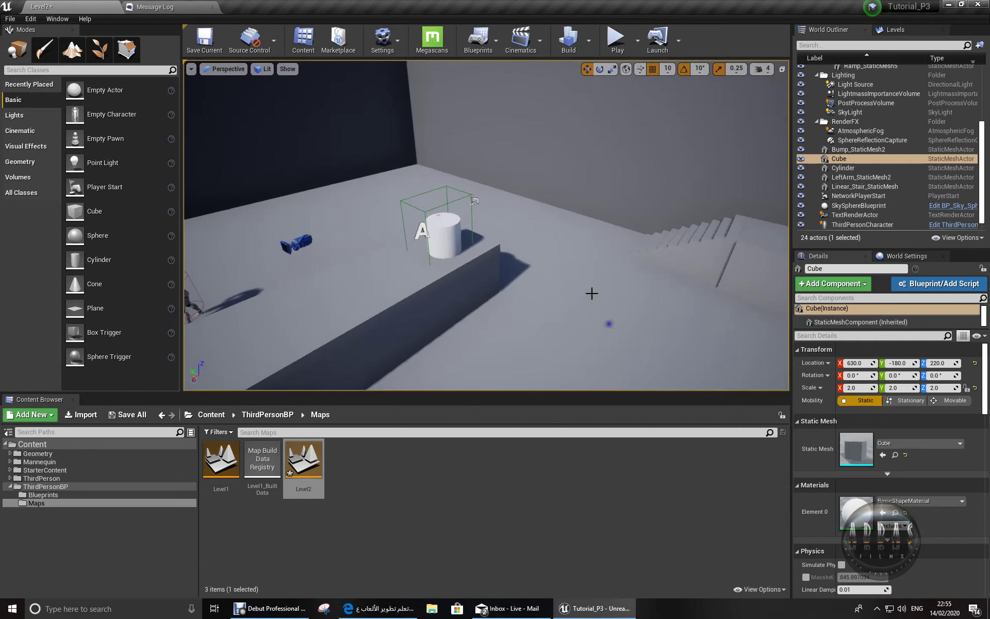
pyautogui.click(443, 240)
pyautogui.moveTo(513, 335); pyautogui.dragTo(461, 344, button='right')
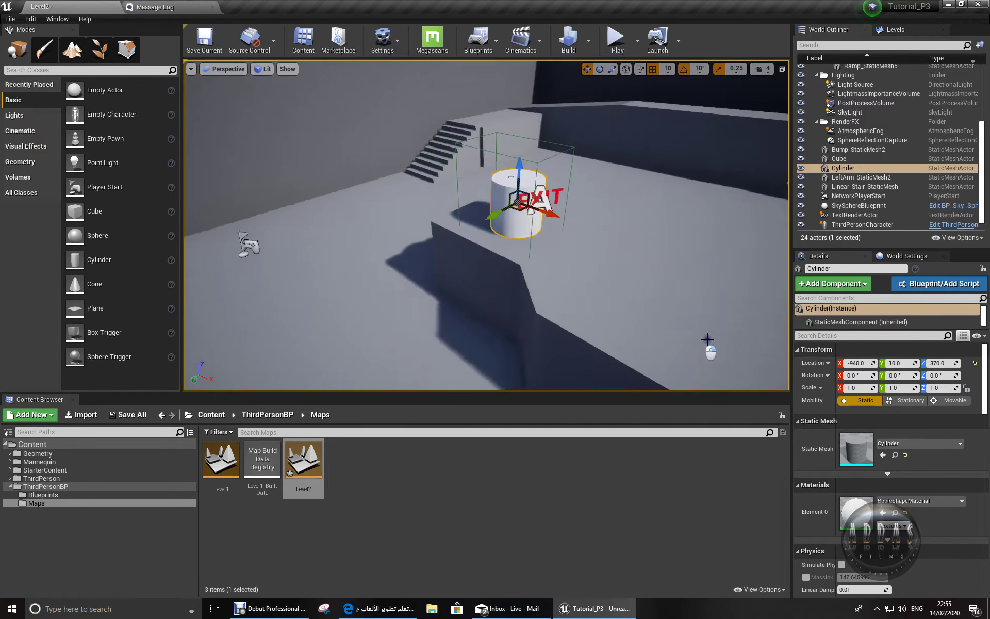
pyautogui.moveTo(543, 355)
pyautogui.mouseDown(button='right')
pyautogui.moveTo(558, 307)
pyautogui.moveTo(782, 418)
pyautogui.moveTo(560, 373)
pyautogui.moveTo(550, 323)
pyautogui.mouseUp(button='right')
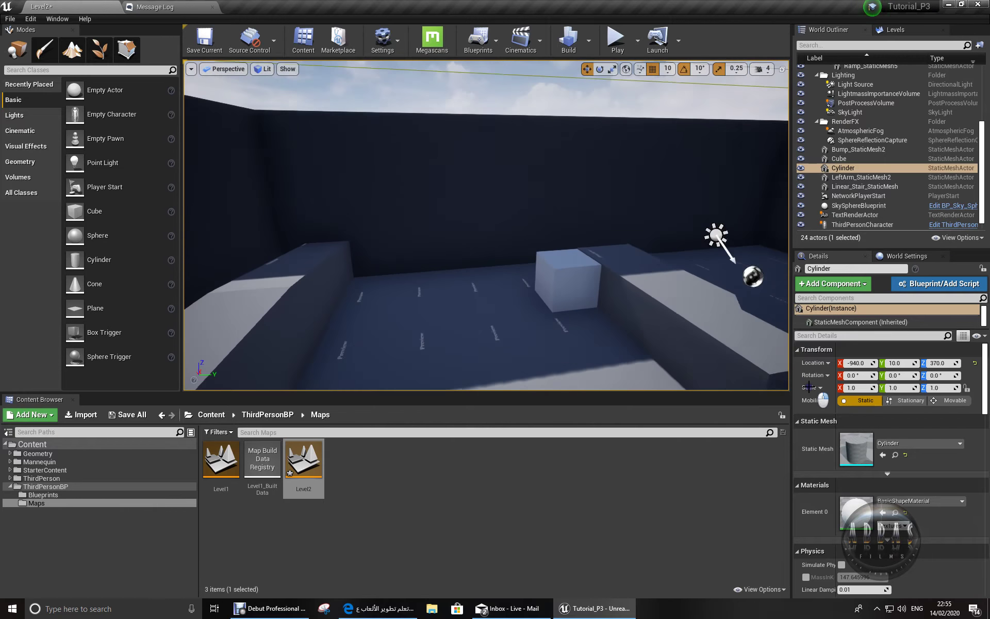
pyautogui.click(565, 290)
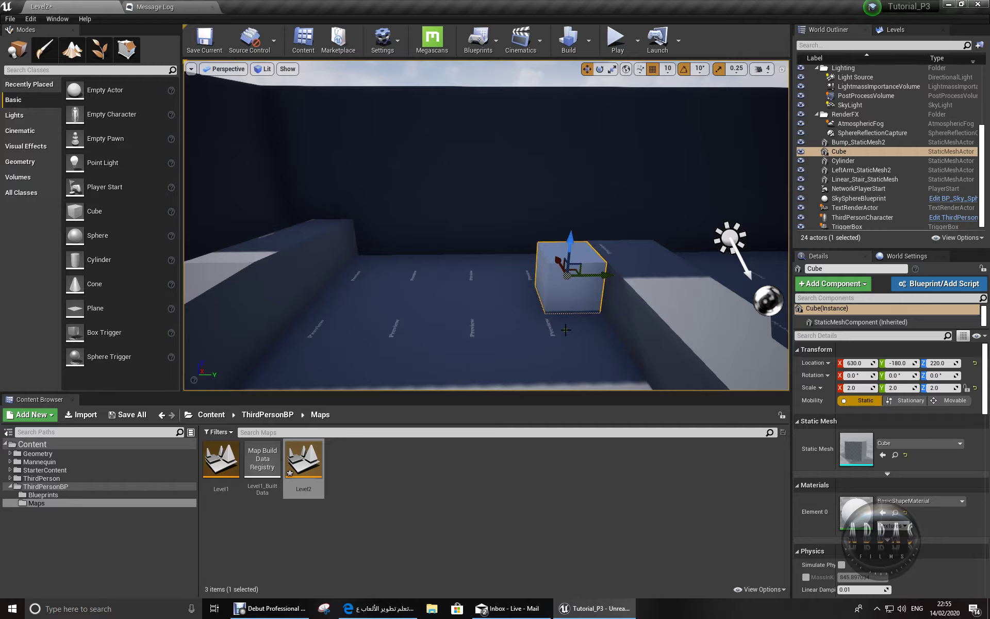
# - Check the Cube's far point by sliding it to Y -1050, then show the Blueprints menu
pyautogui.press('Right')
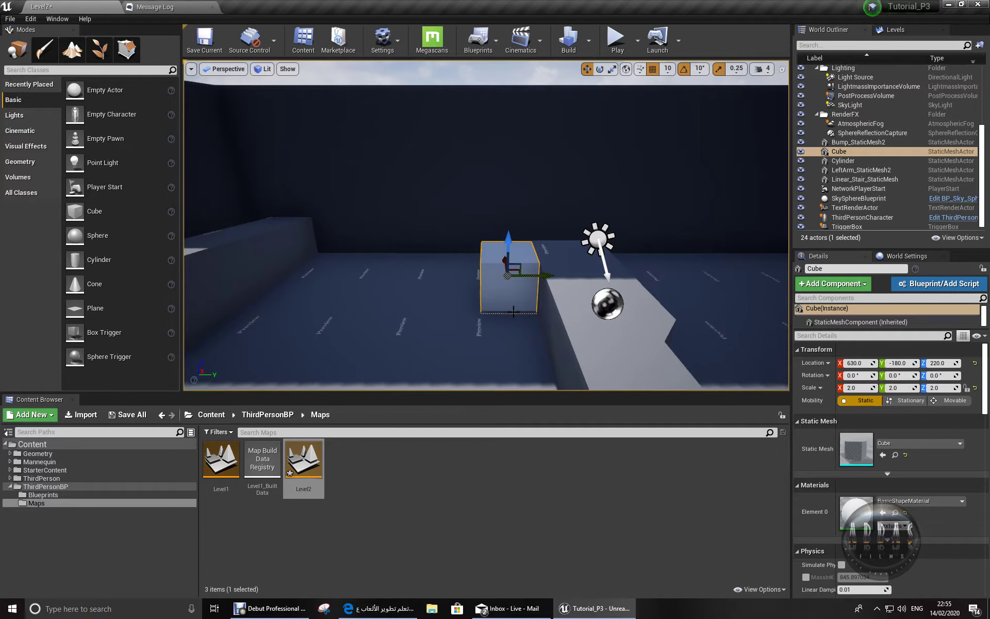
pyautogui.moveTo(538, 276); pyautogui.dragTo(313, 278)
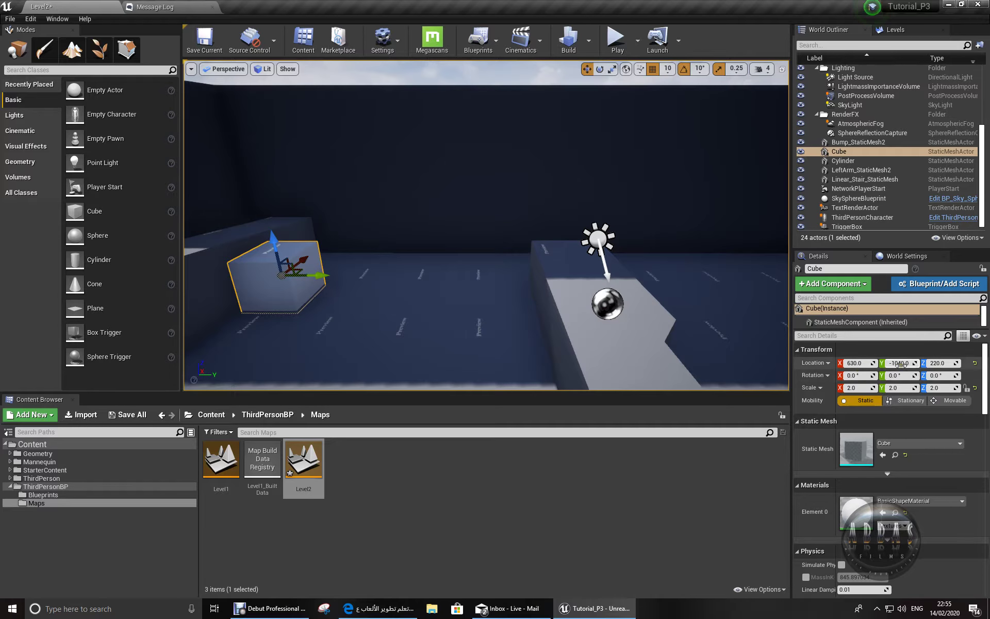
pyautogui.moveTo(486, 327)
pyautogui.mouseDown()
pyautogui.moveTo(426, 315)
pyautogui.moveTo(626, 290)
pyautogui.mouseUp()
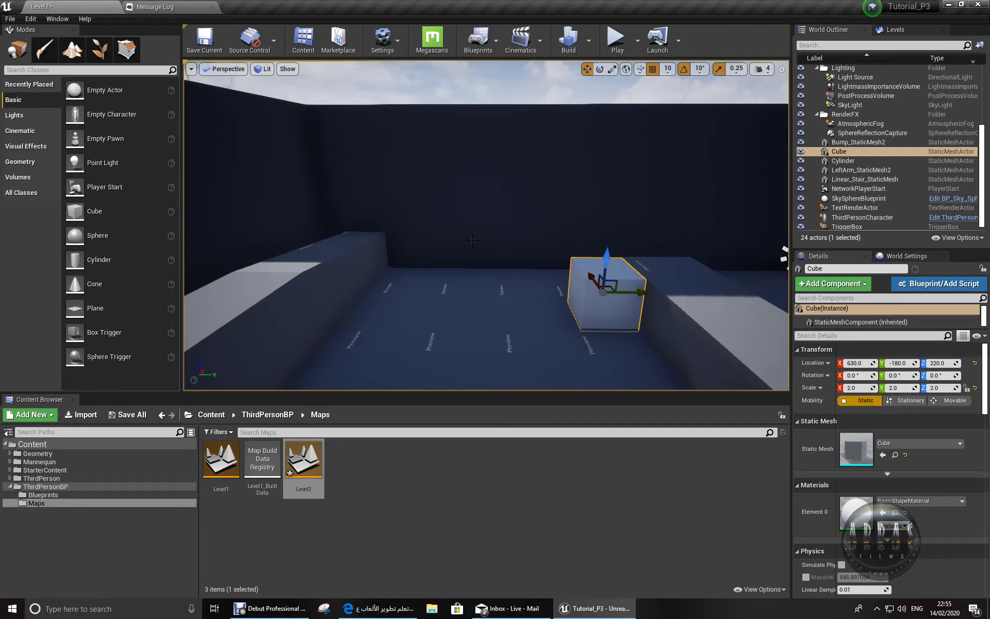
pyautogui.click(489, 41)
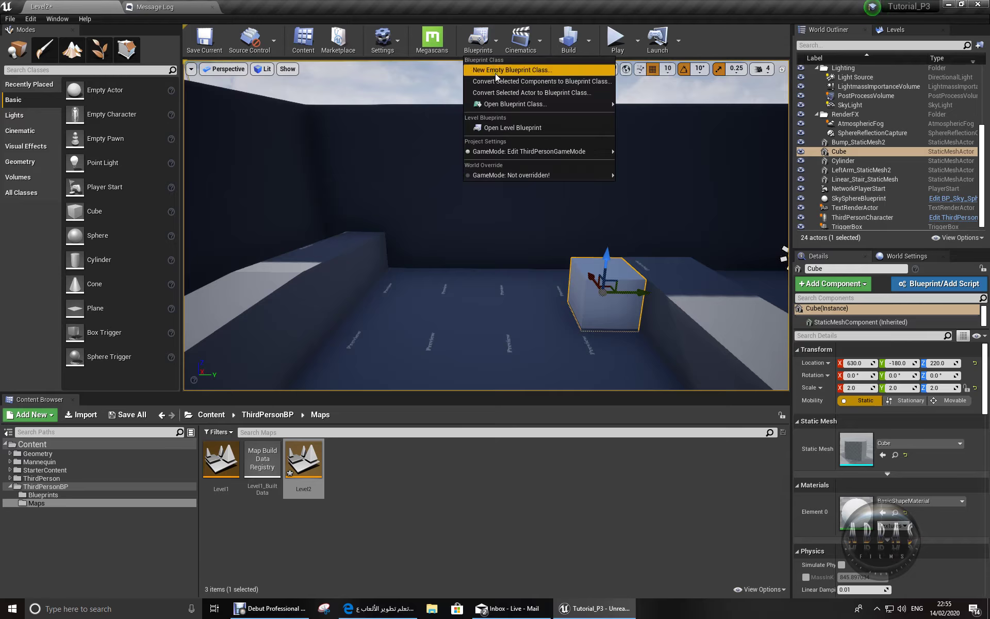
# - Add an Event BeginPlay node above the existing overlap nodes in Level2's Level Blueprint, then compile and save
pyautogui.click(500, 128)
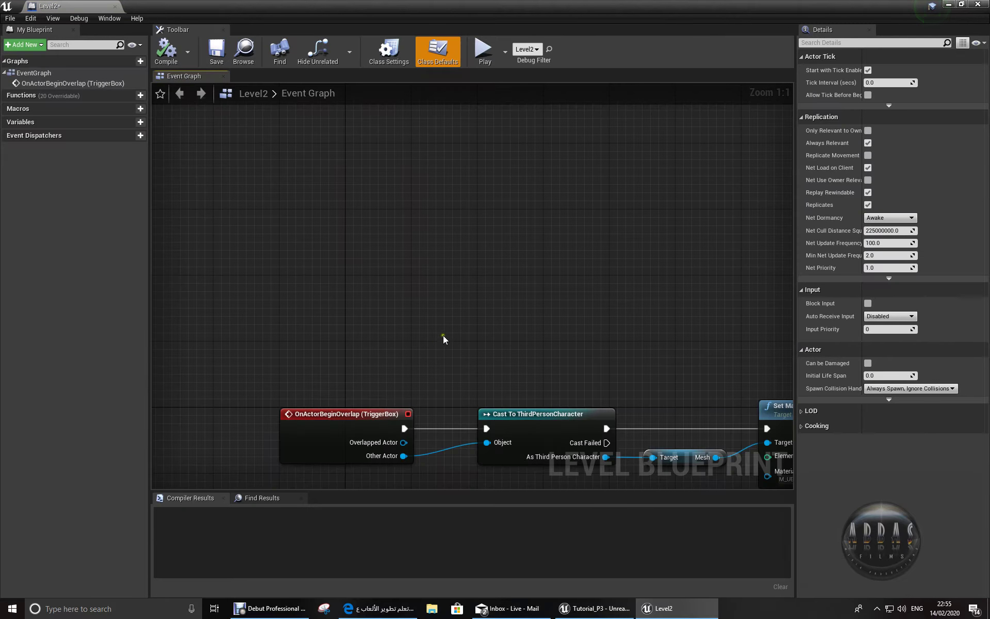
pyautogui.moveTo(443, 339); pyautogui.dragTo(453, 442, button='right')
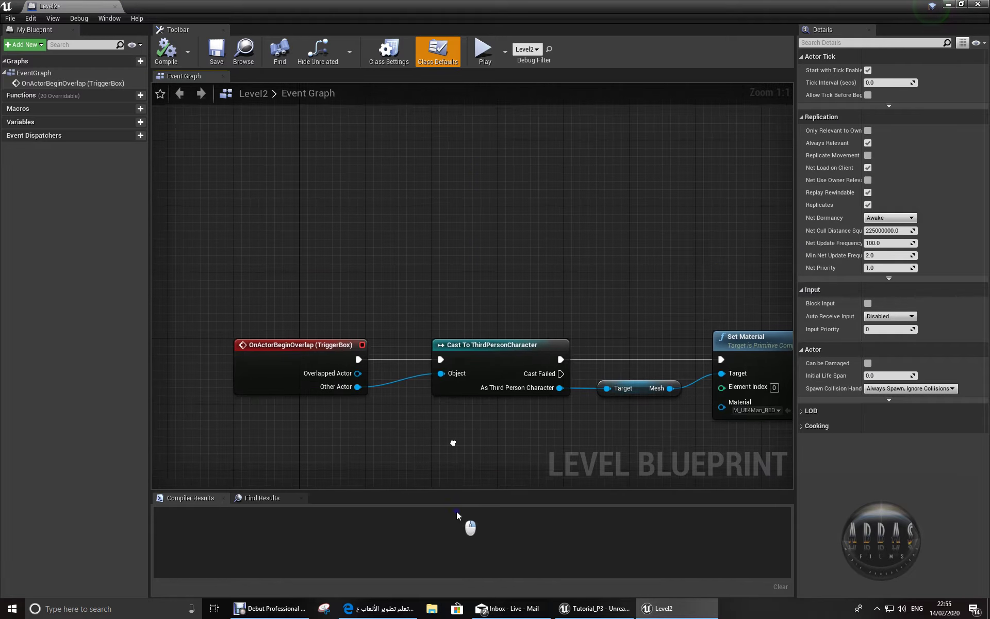
pyautogui.moveTo(342, 199); pyautogui.dragTo(350, 275, button='right')
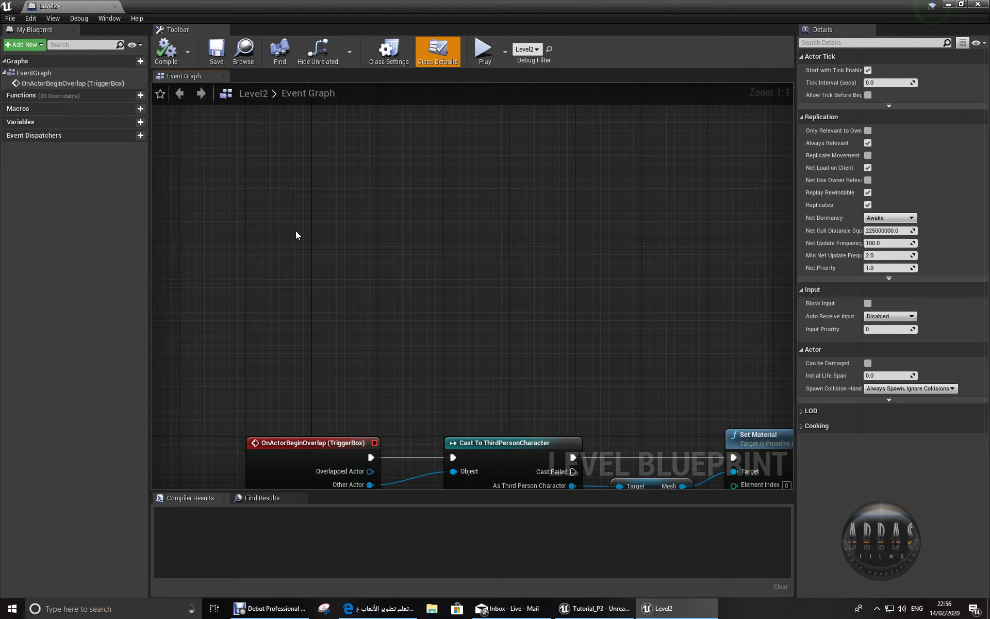
pyautogui.rightClick(295, 235)
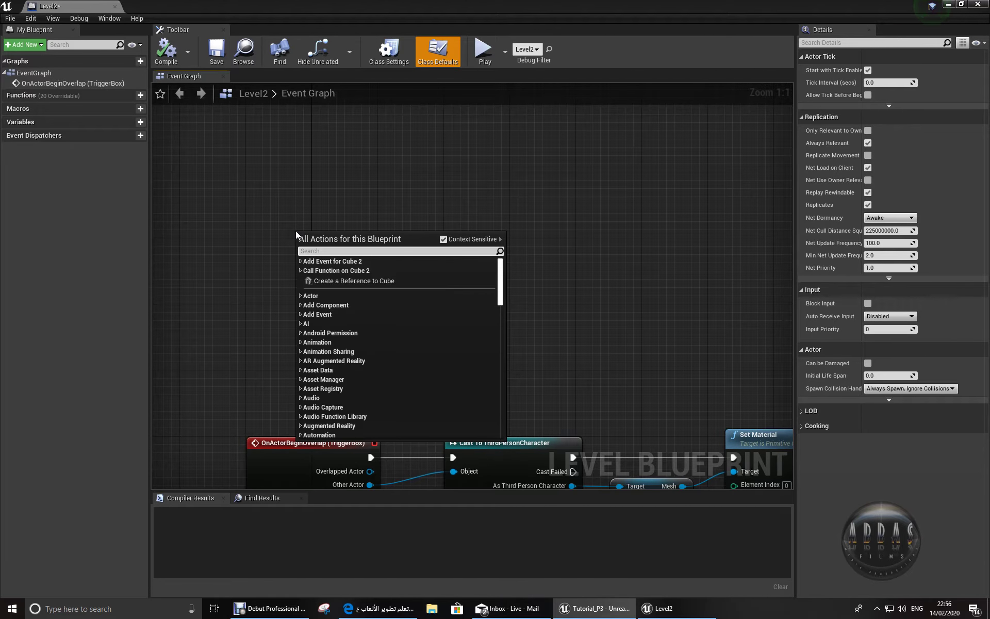
pyautogui.write('be')
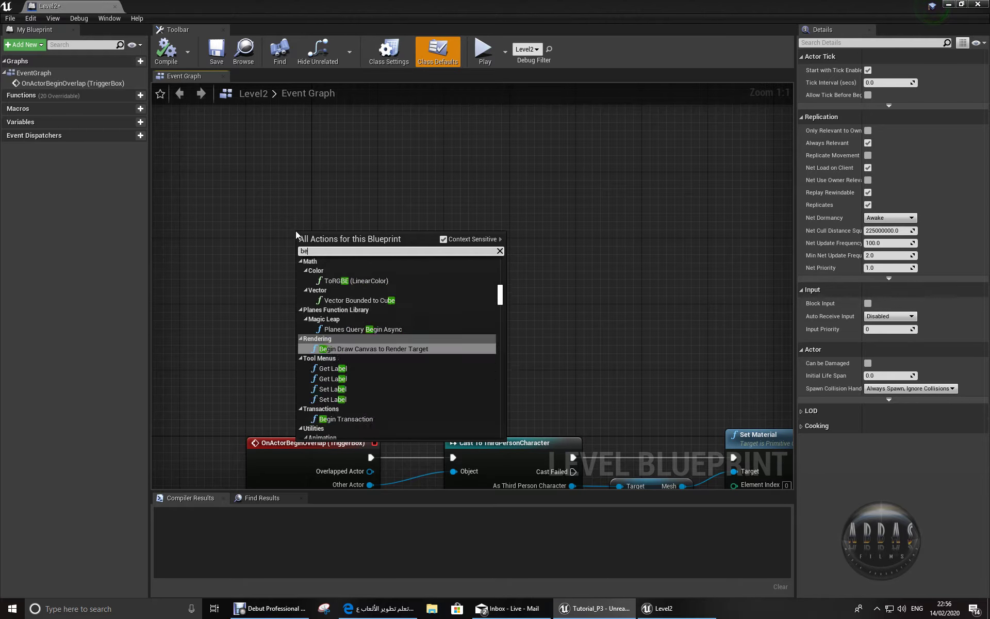
pyautogui.write('gin play')
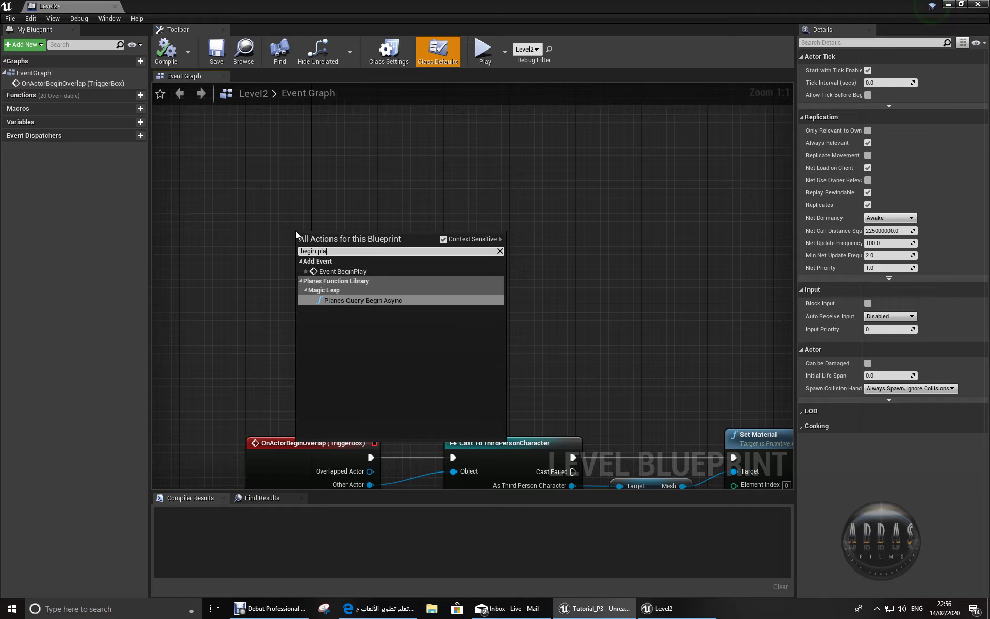
pyautogui.press('Return')
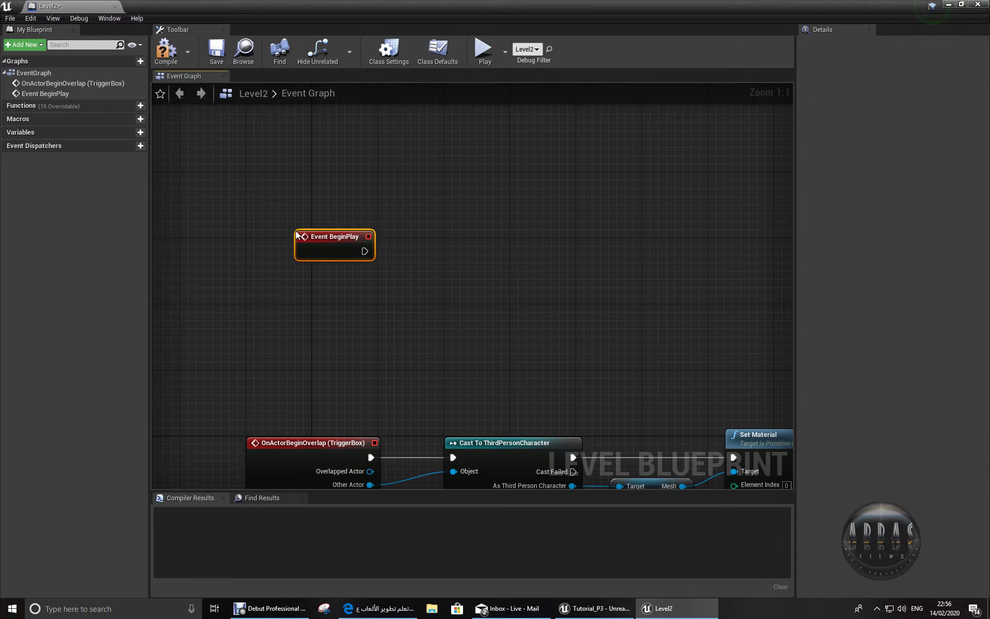
pyautogui.moveTo(312, 237); pyautogui.dragTo(262, 221)
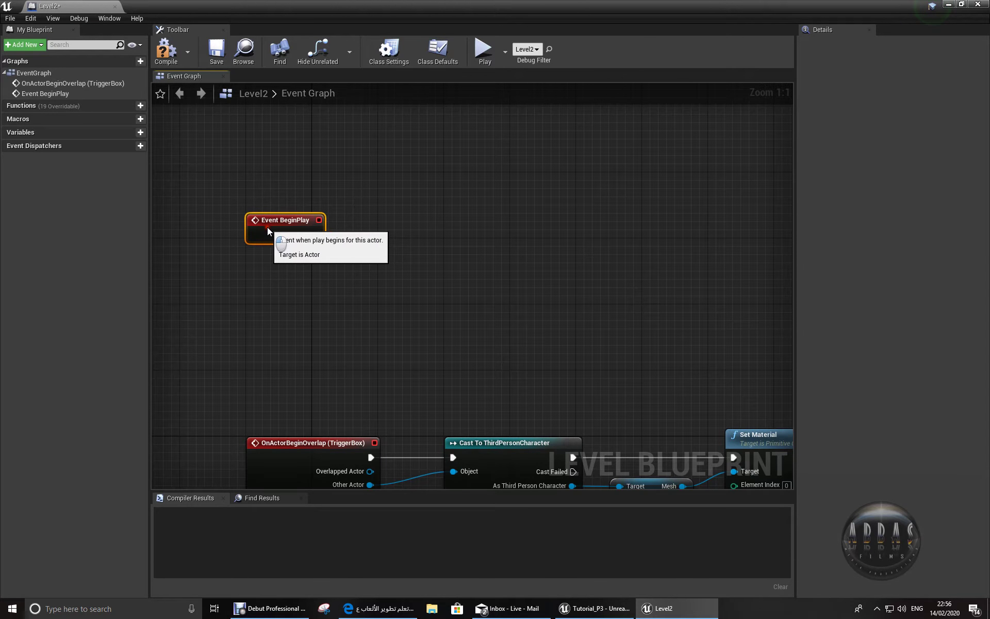
pyautogui.click(166, 52)
pyautogui.click(210, 57)
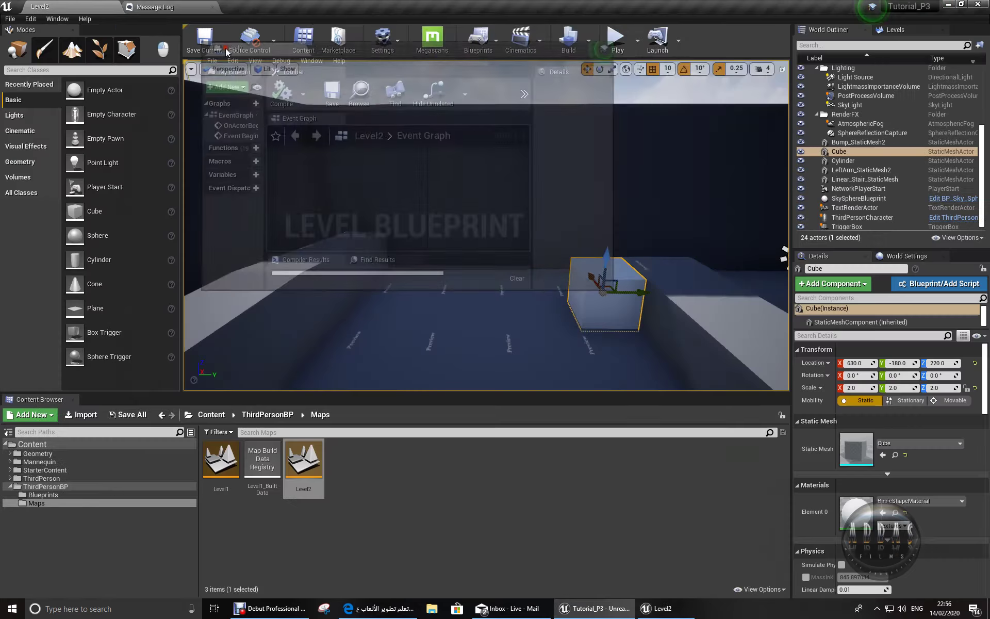
# - Dock the Level Blueprint tab beside the Level2 level editor
pyautogui.moveTo(86, 10); pyautogui.dragTo(348, 4)
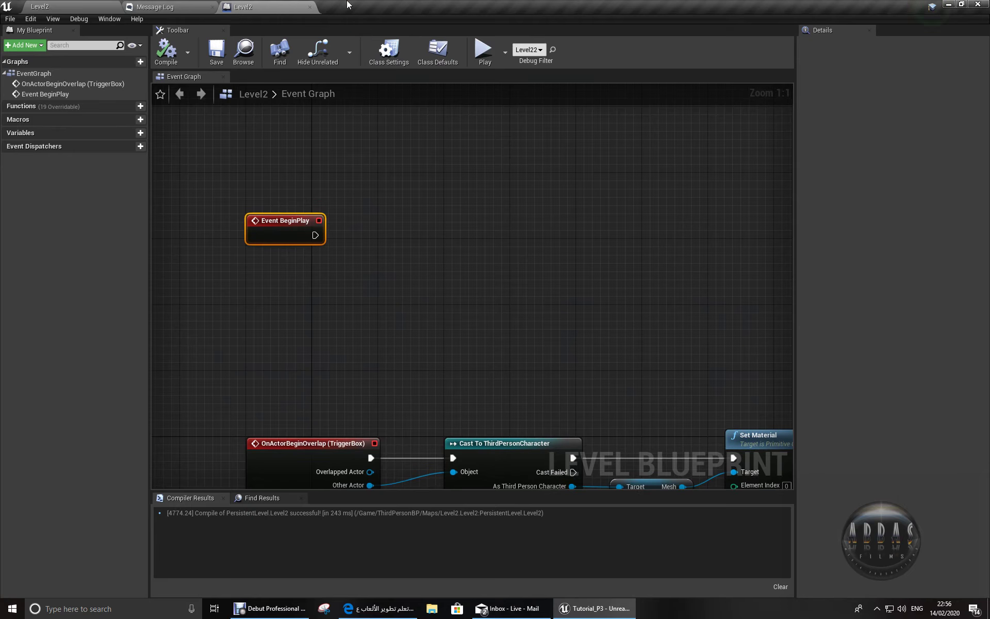
pyautogui.click(101, 5)
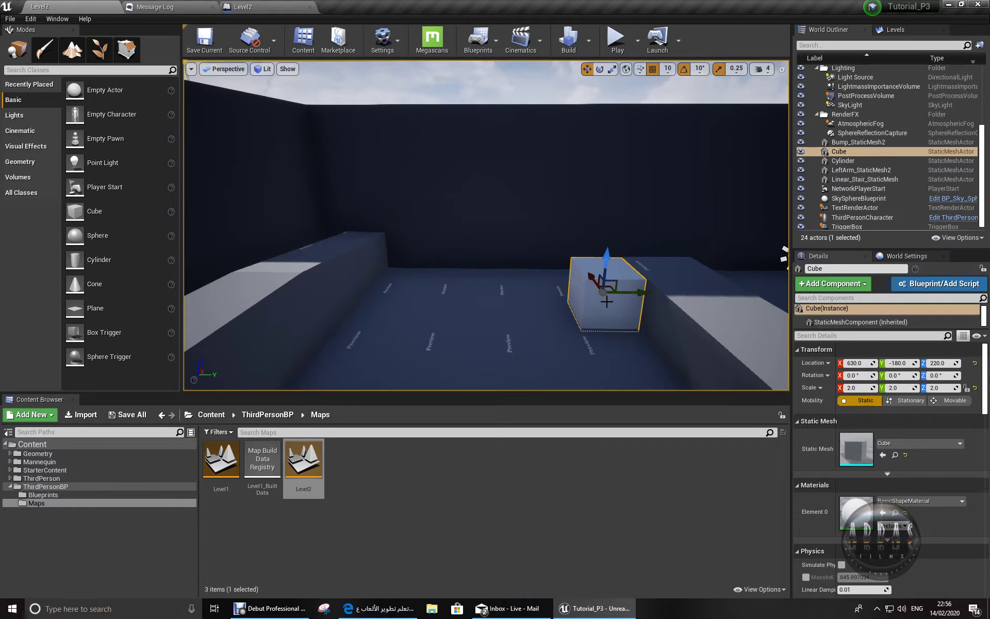
pyautogui.click(258, 7)
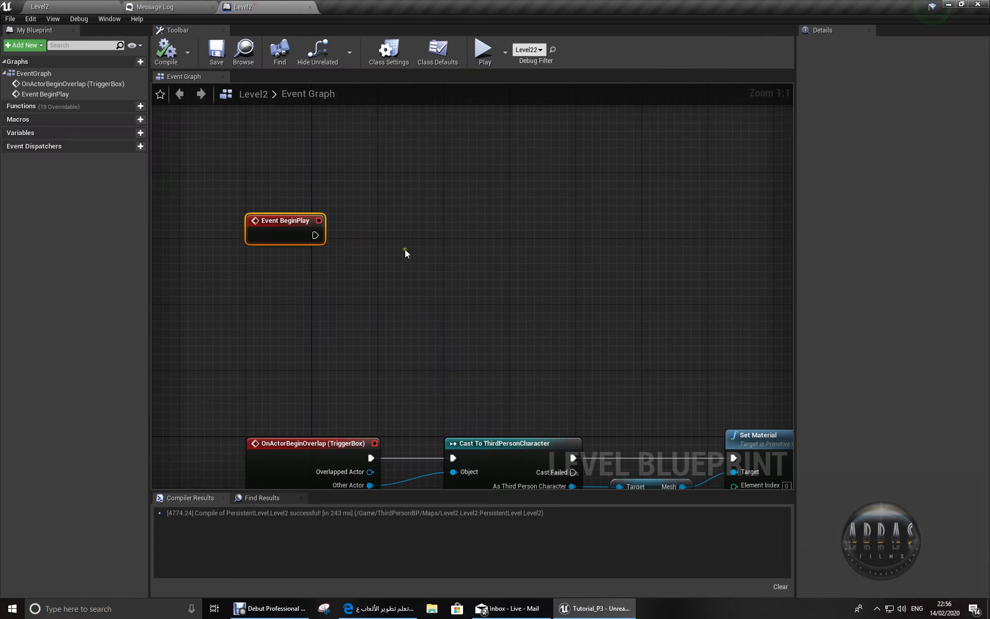
# - Add a Cube reference and wire it into a new SetActorLocation node's Target
pyautogui.rightClick(384, 252)
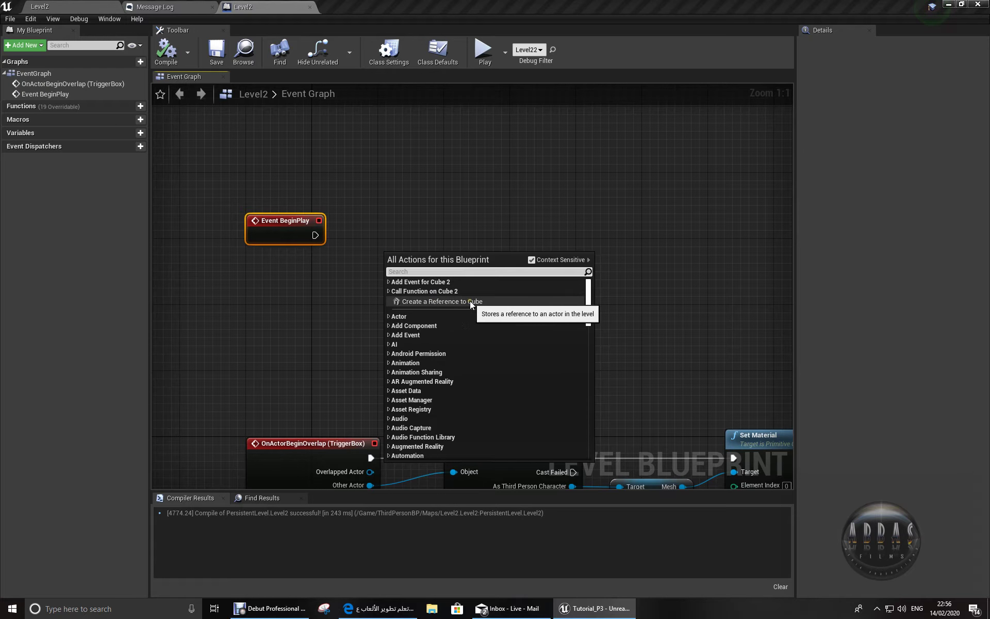
pyautogui.click(435, 301)
pyautogui.moveTo(430, 268); pyautogui.dragTo(273, 277)
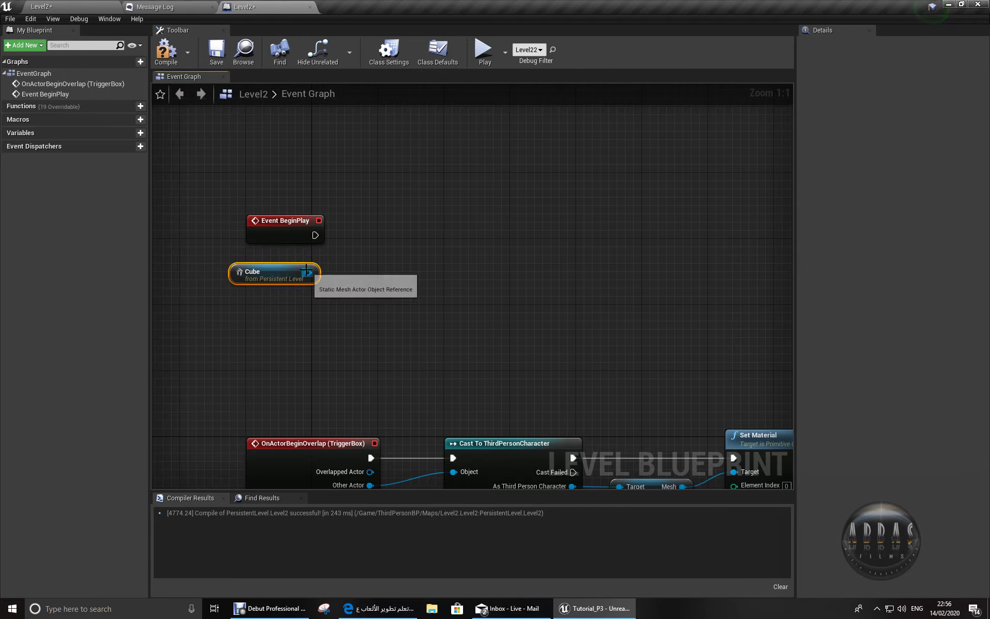
pyautogui.moveTo(309, 272); pyautogui.dragTo(427, 274)
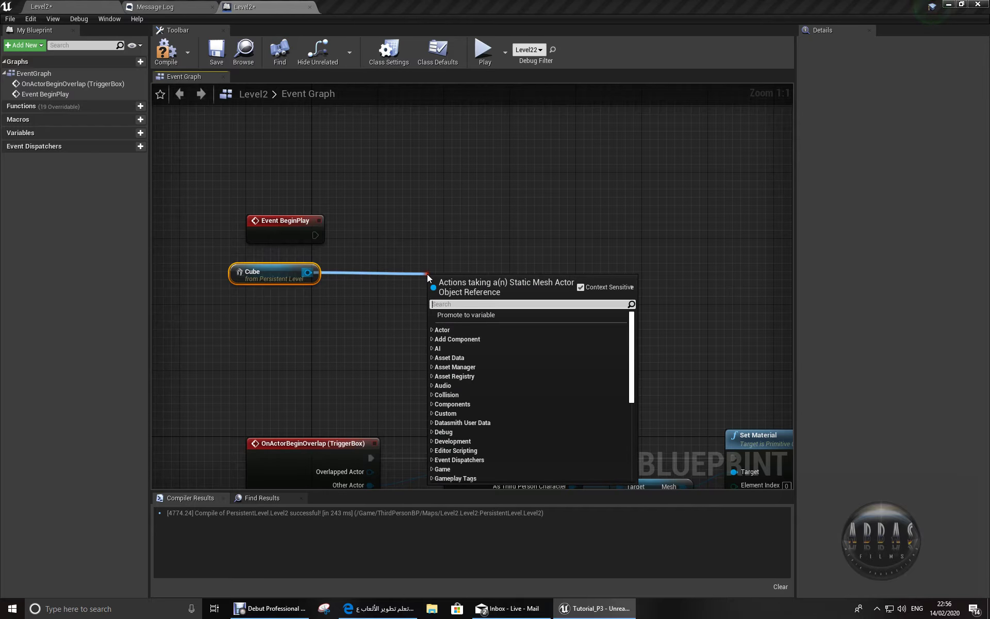
pyautogui.write('set location')
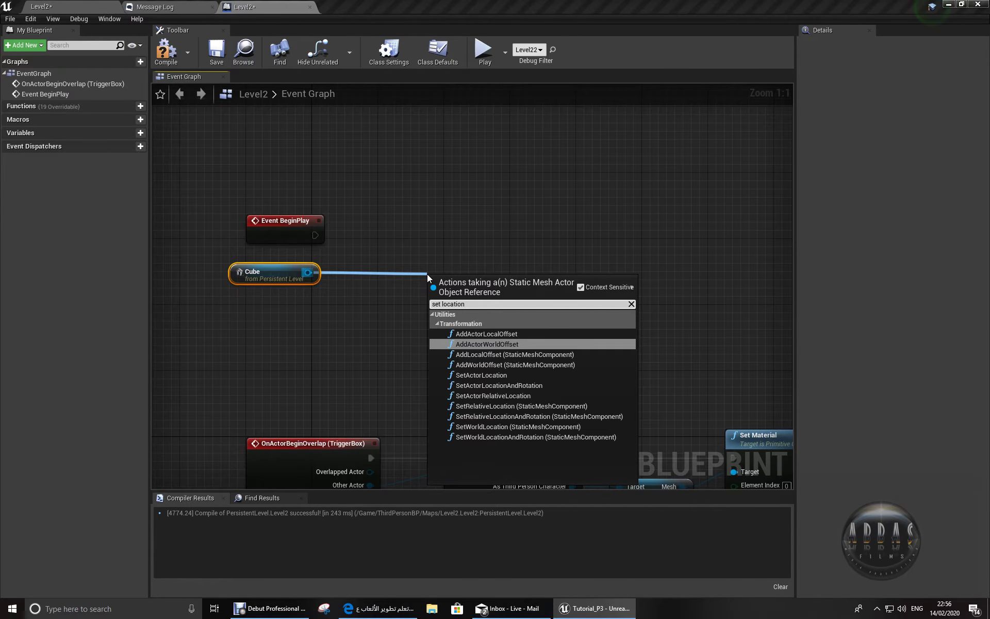
pyautogui.click(485, 375)
pyautogui.moveTo(487, 314); pyautogui.dragTo(528, 273)
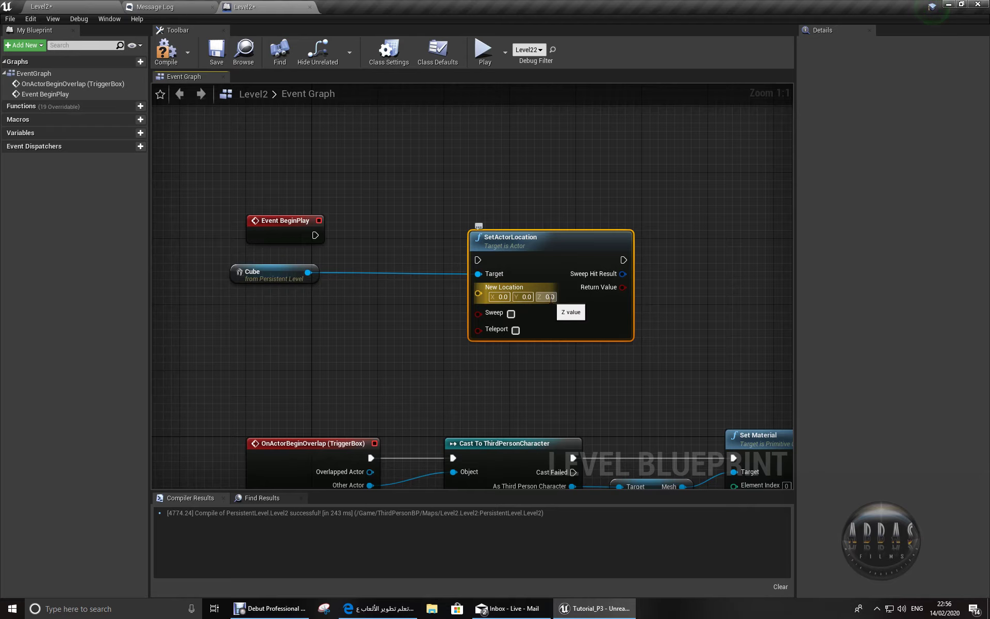
# - Create a GetActorLocation node from the Cube reference
pyautogui.click(83, 7)
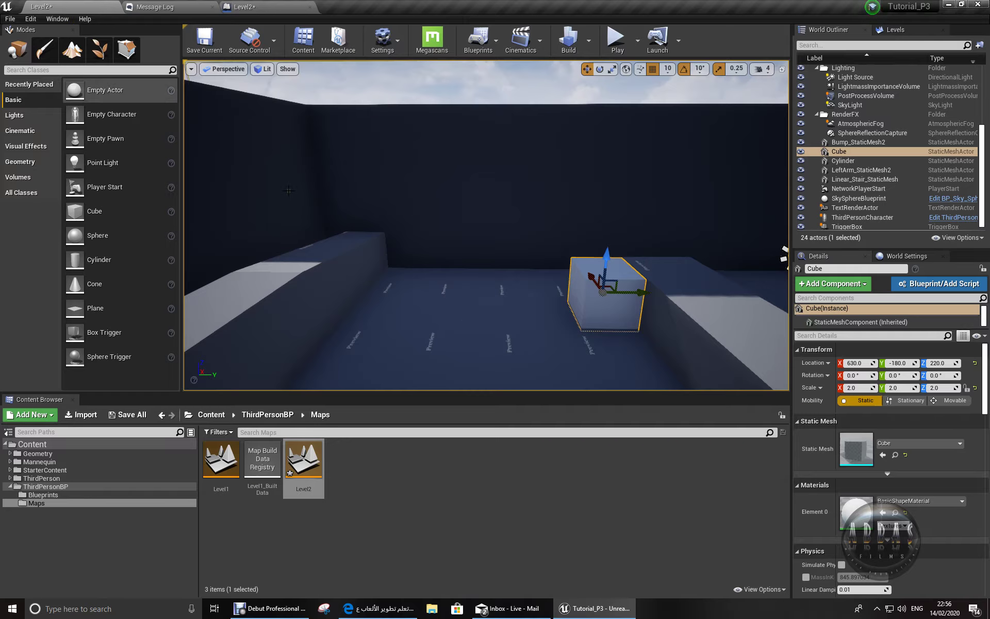
pyautogui.moveTo(509, 345); pyautogui.dragTo(547, 208, button='right')
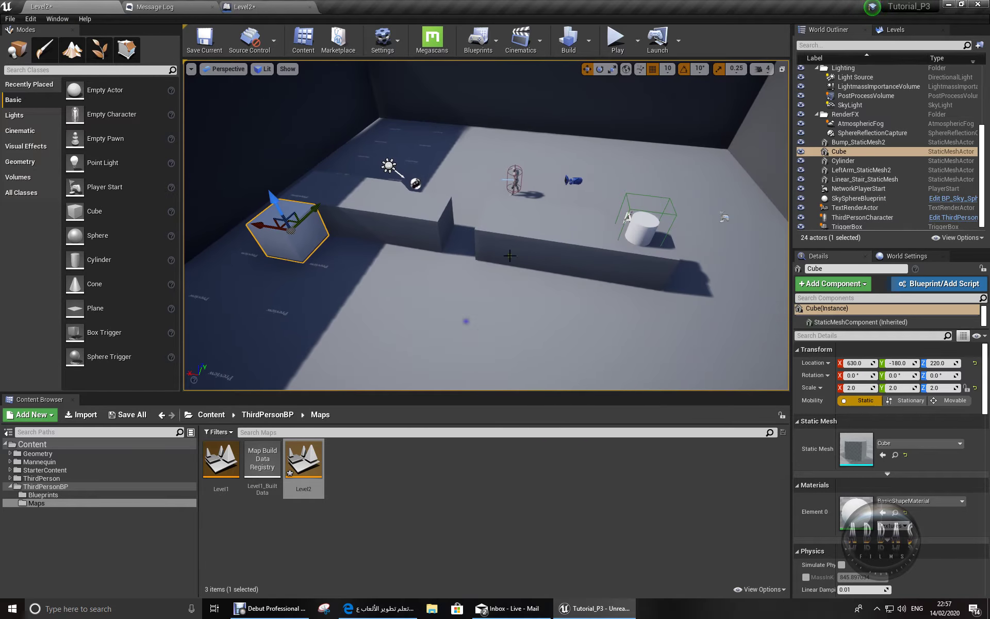
pyautogui.click(246, 7)
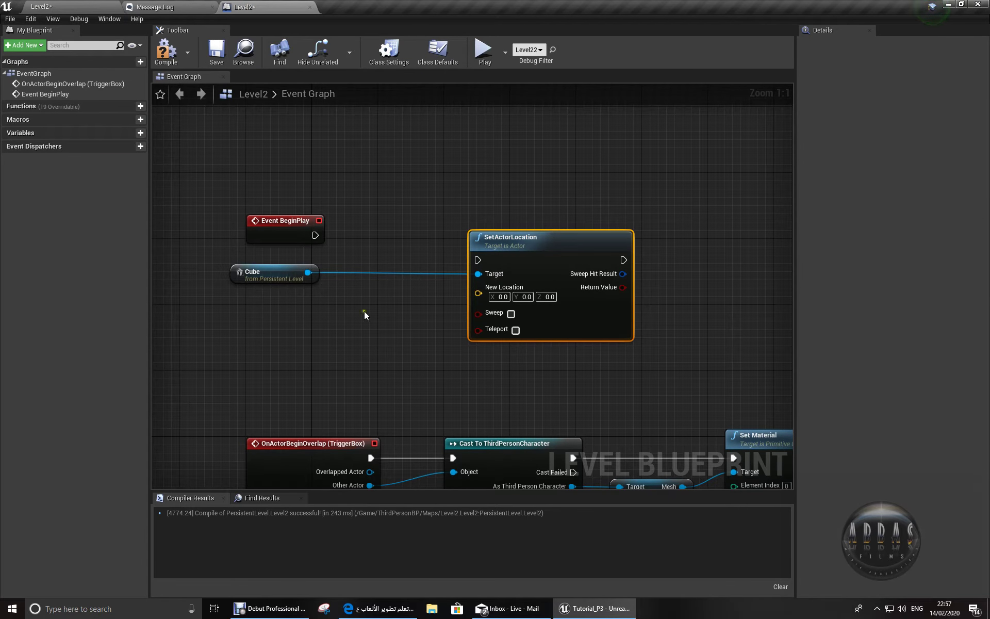
pyautogui.moveTo(308, 272); pyautogui.dragTo(268, 307)
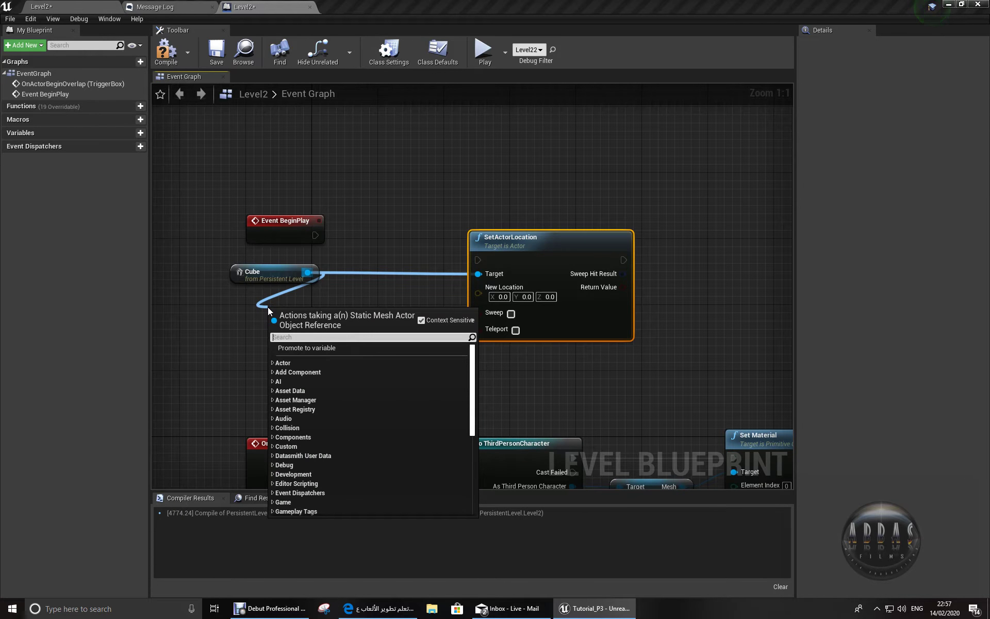
pyautogui.write('get act')
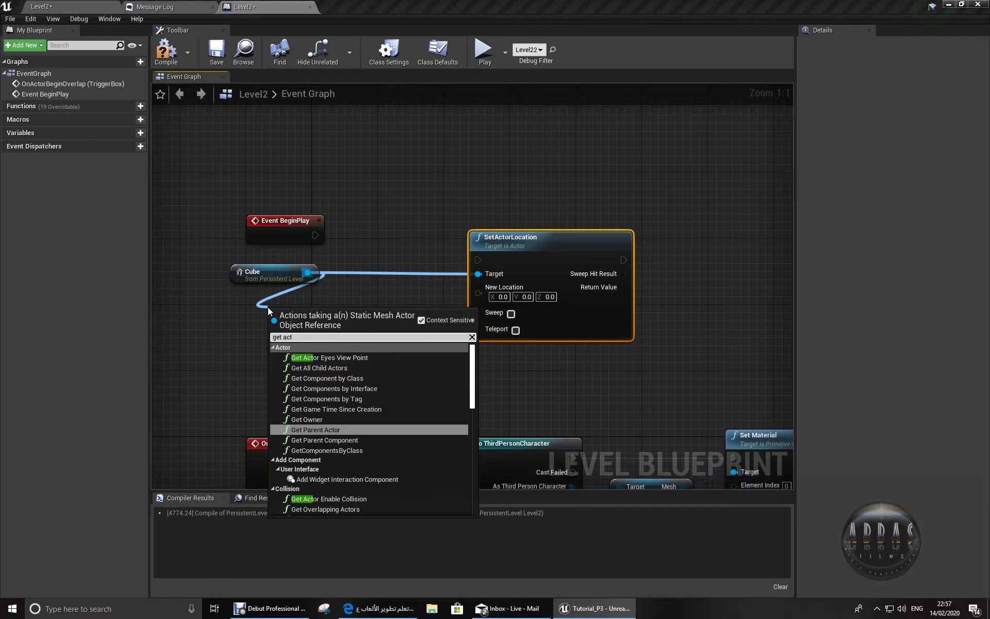
pyautogui.write('or loca')
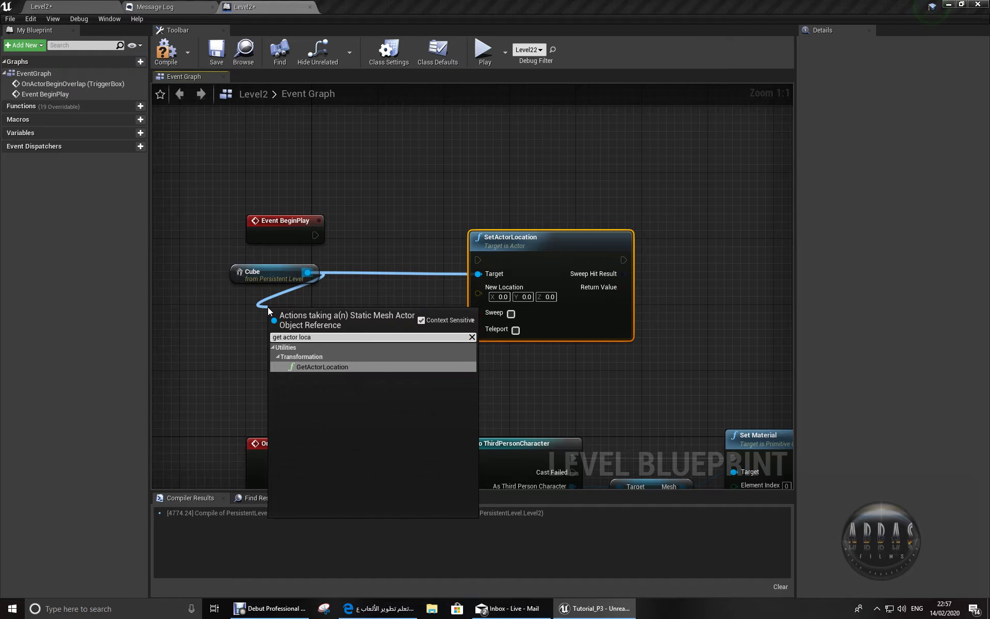
pyautogui.press('Return')
pyautogui.moveTo(301, 316); pyautogui.dragTo(252, 300)
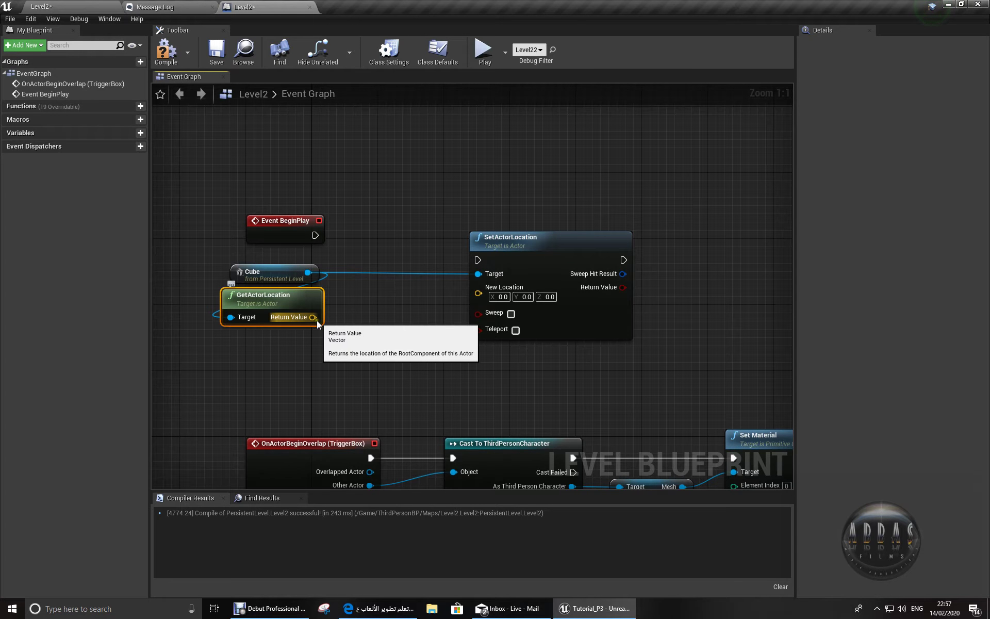
# - Add a vector + vector node on the Cube's location feeding SetActorLocation's New Location
pyautogui.moveTo(316, 320); pyautogui.dragTo(366, 319)
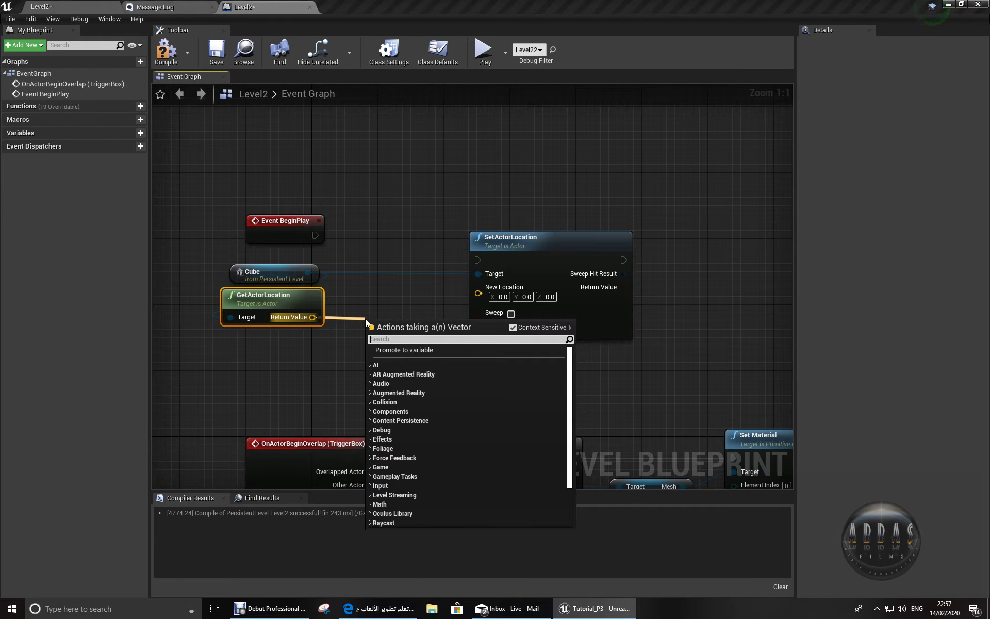
pyautogui.write('+')
pyautogui.press('Down')
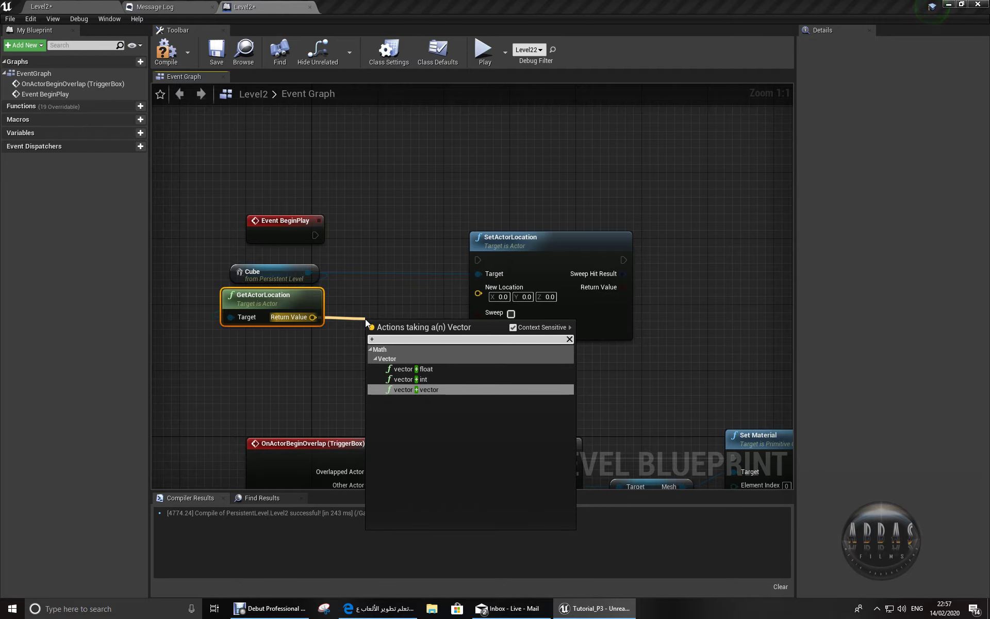
pyautogui.press('Return')
pyautogui.moveTo(404, 335); pyautogui.dragTo(380, 308)
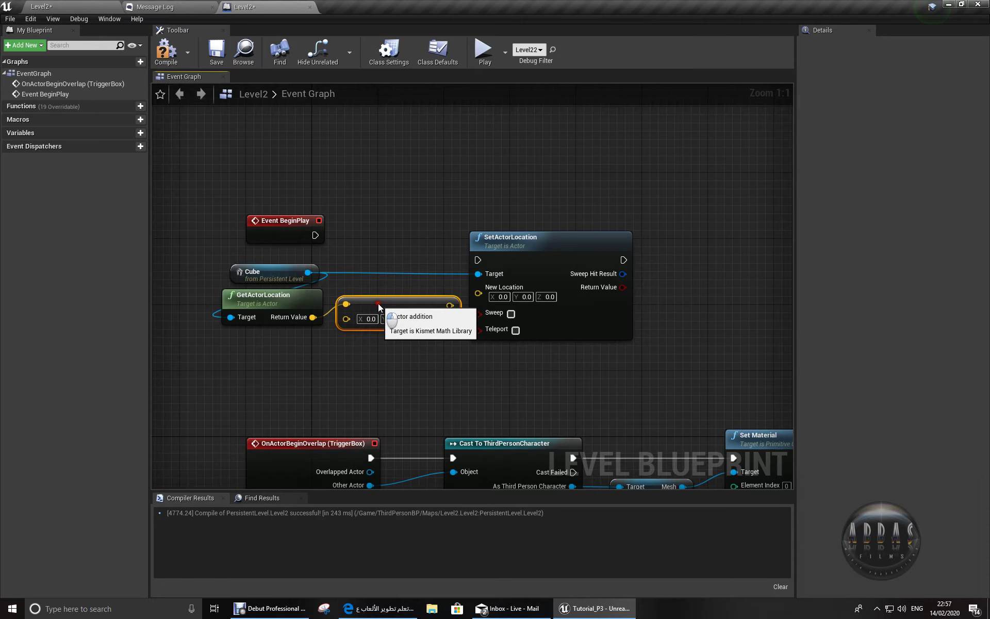
pyautogui.moveTo(436, 363); pyautogui.dragTo(399, 368, button='right')
pyautogui.moveTo(413, 302); pyautogui.dragTo(438, 303)
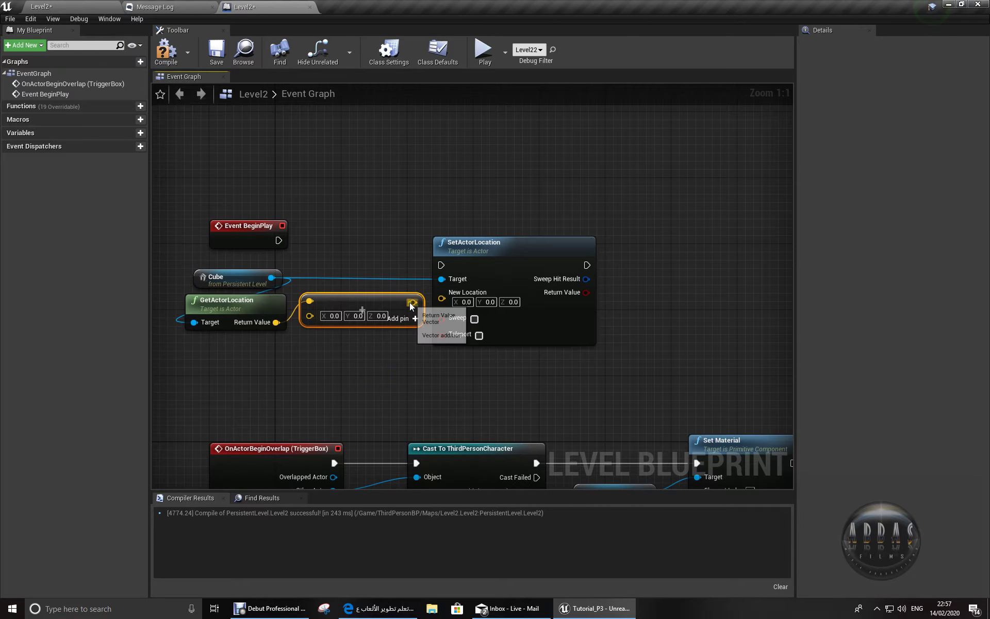
# - Set the addition's Y value to 10 and connect Event BeginPlay to SetActorLocation
pyautogui.click(358, 315)
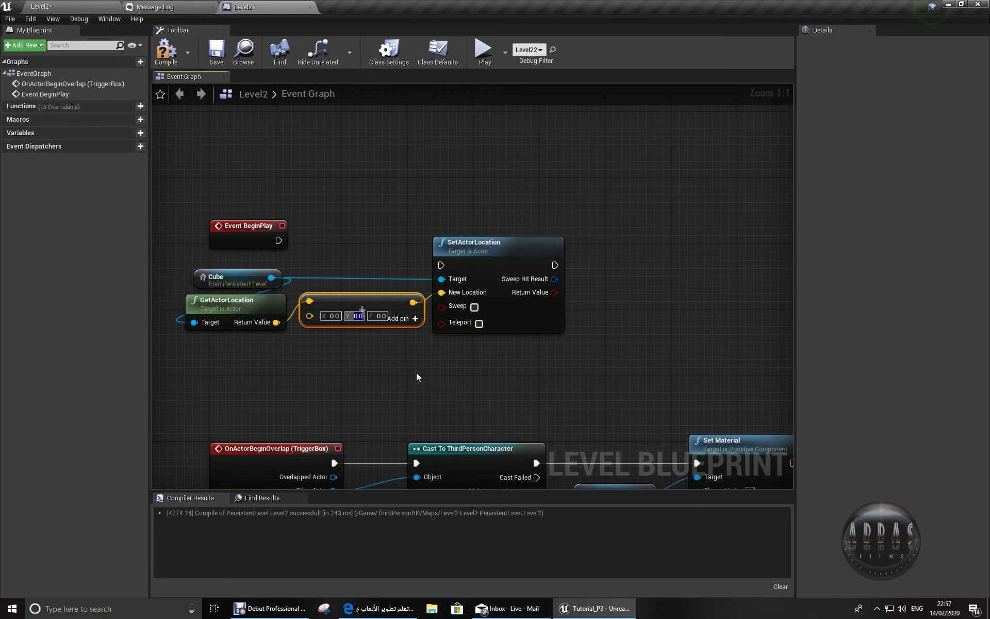
pyautogui.write('1')
pyautogui.click(417, 374)
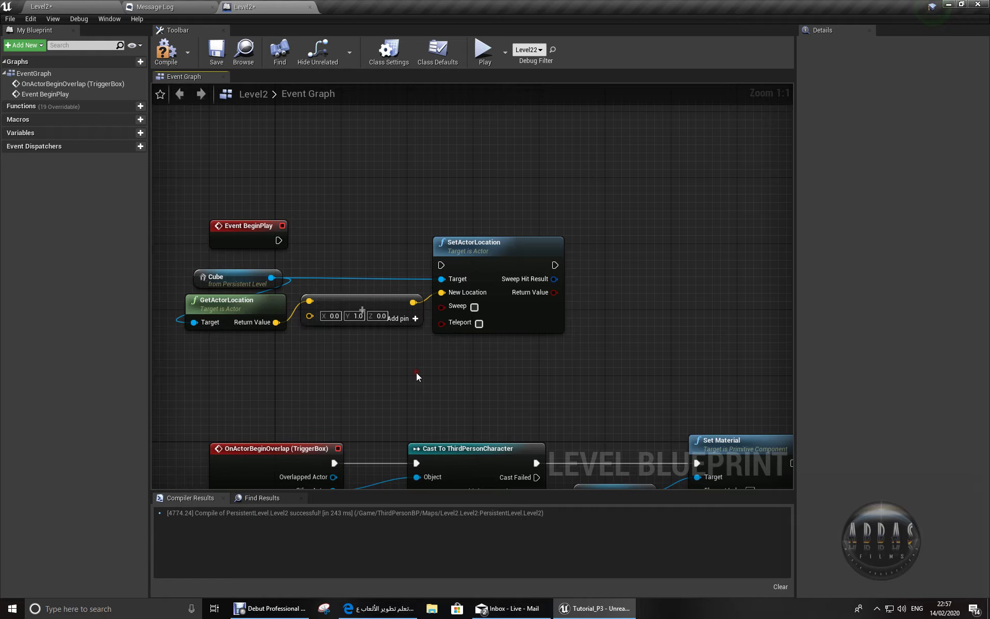
pyautogui.moveTo(495, 316); pyautogui.dragTo(553, 308)
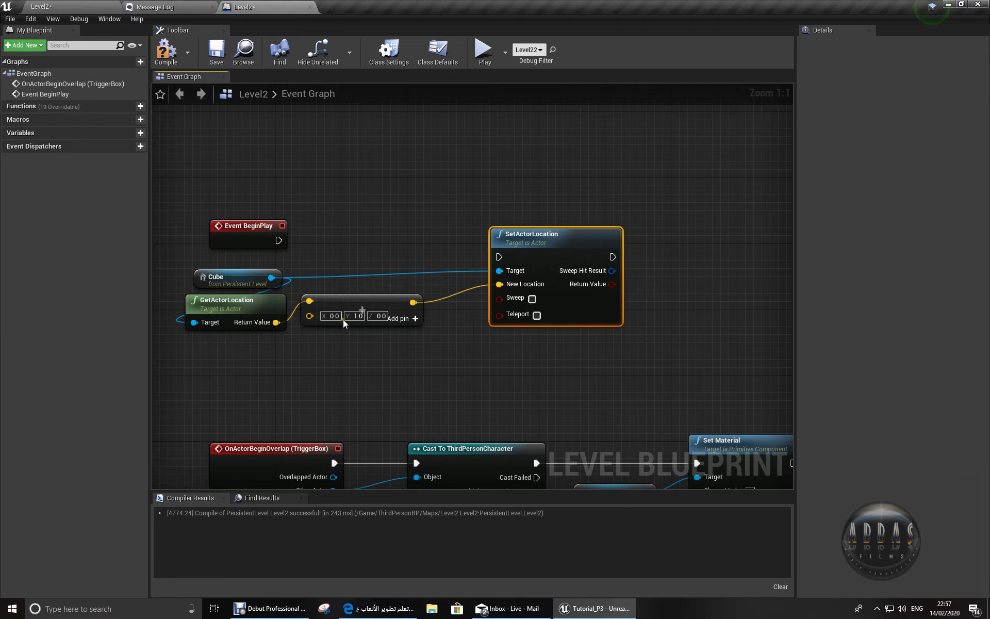
pyautogui.write('10')
pyautogui.press('Return')
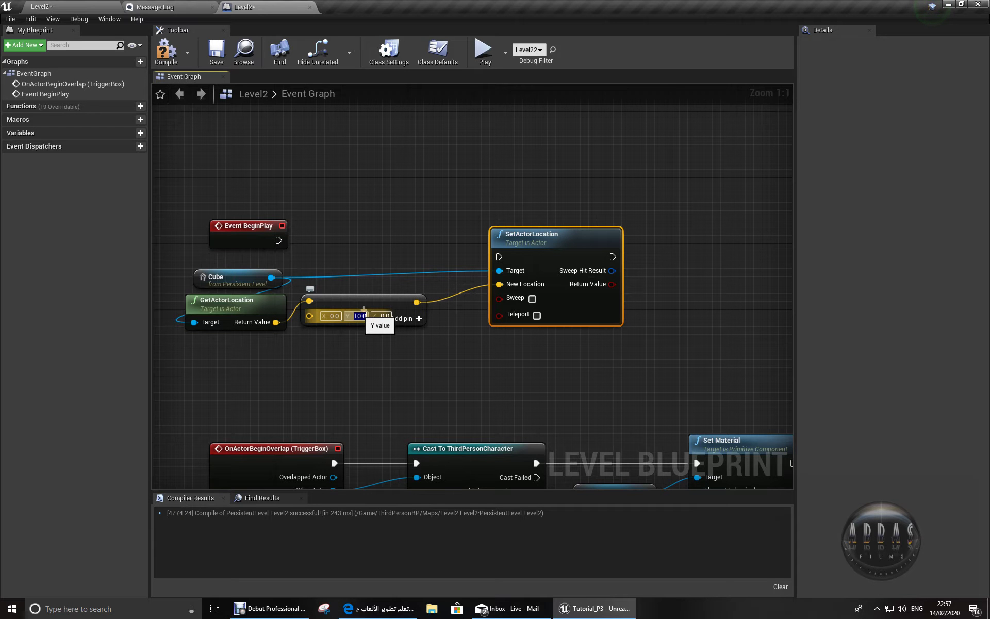
pyautogui.moveTo(278, 240)
pyautogui.mouseDown()
pyautogui.moveTo(498, 257)
pyautogui.moveTo(553, 230)
pyautogui.mouseUp()
# - Compile and save the blueprint, then play Level2 and run the character toward the Cube
pyautogui.click(172, 59)
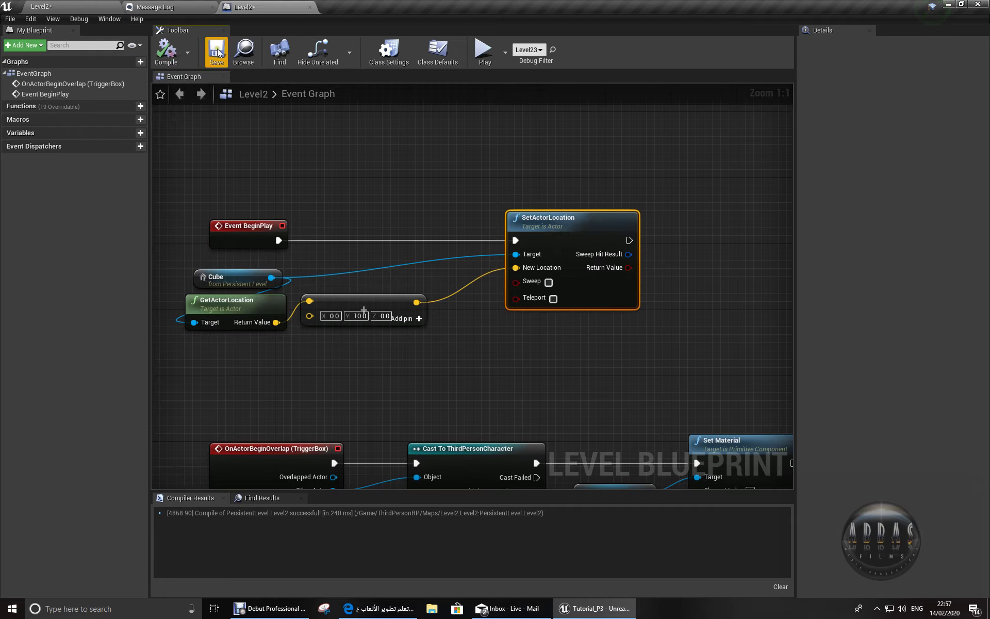
pyautogui.click(217, 51)
pyautogui.click(78, 7)
pyautogui.moveTo(265, 287); pyautogui.dragTo(212, 266, button='right')
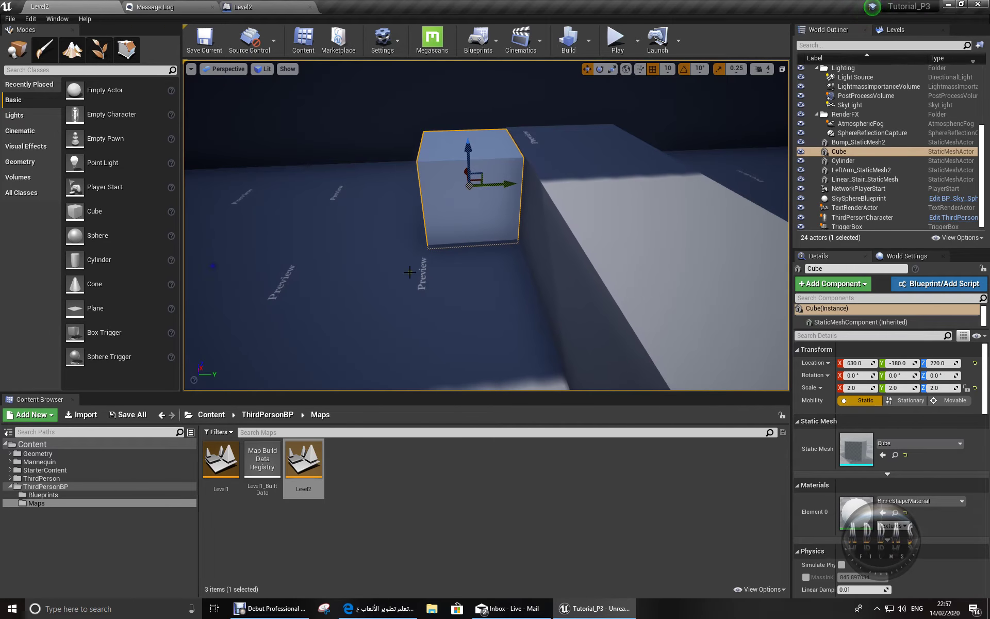
pyautogui.click(617, 38)
pyautogui.click(559, 244)
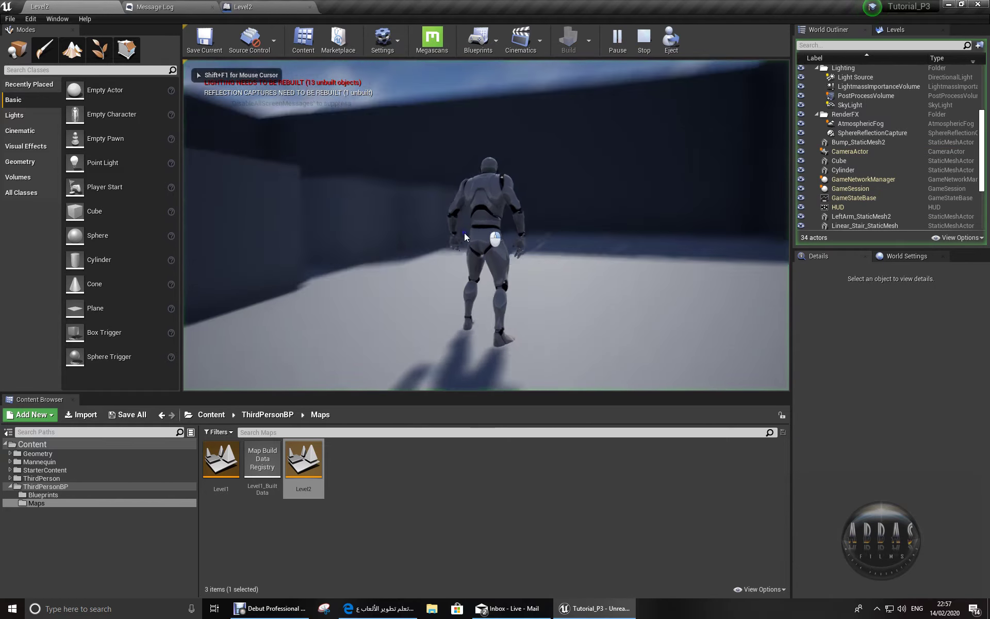
pyautogui.press('w')
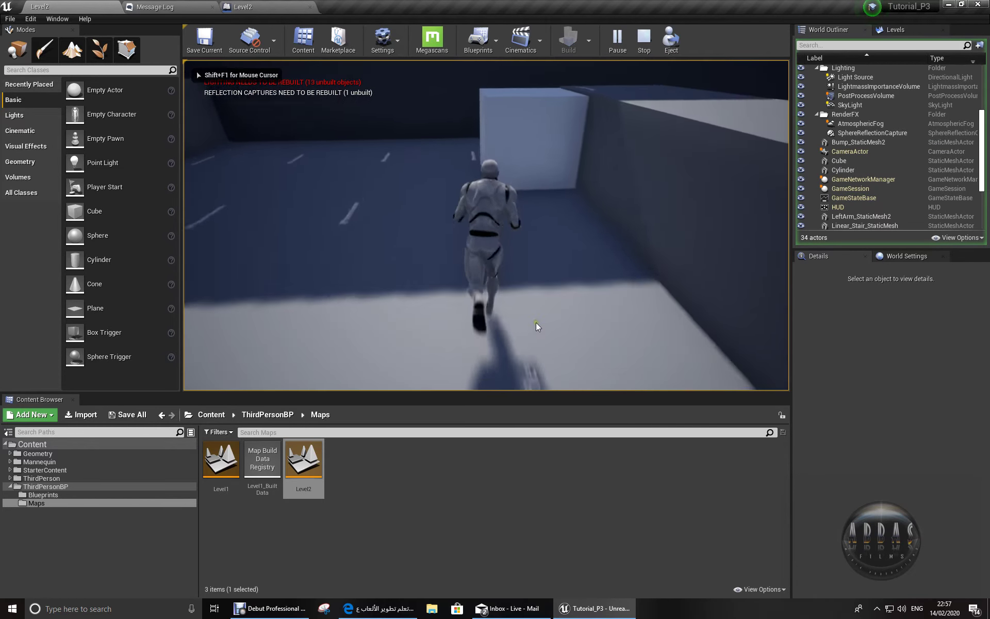
pyautogui.press('a')
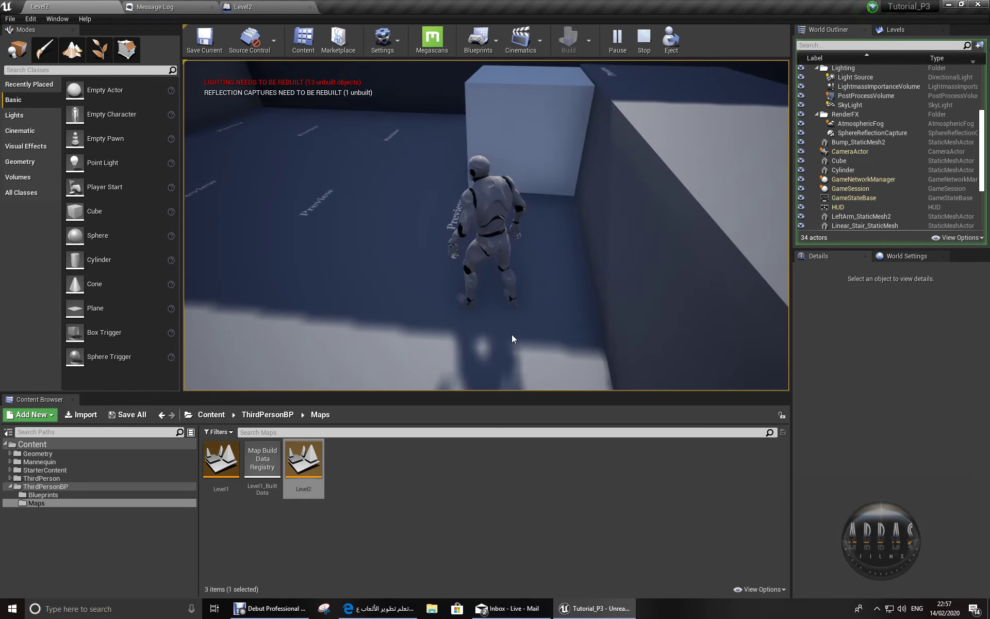
# - Stop playing, read the Message Log warning that the Cube must be Movable, and return to Level2
pyautogui.press('Escape')
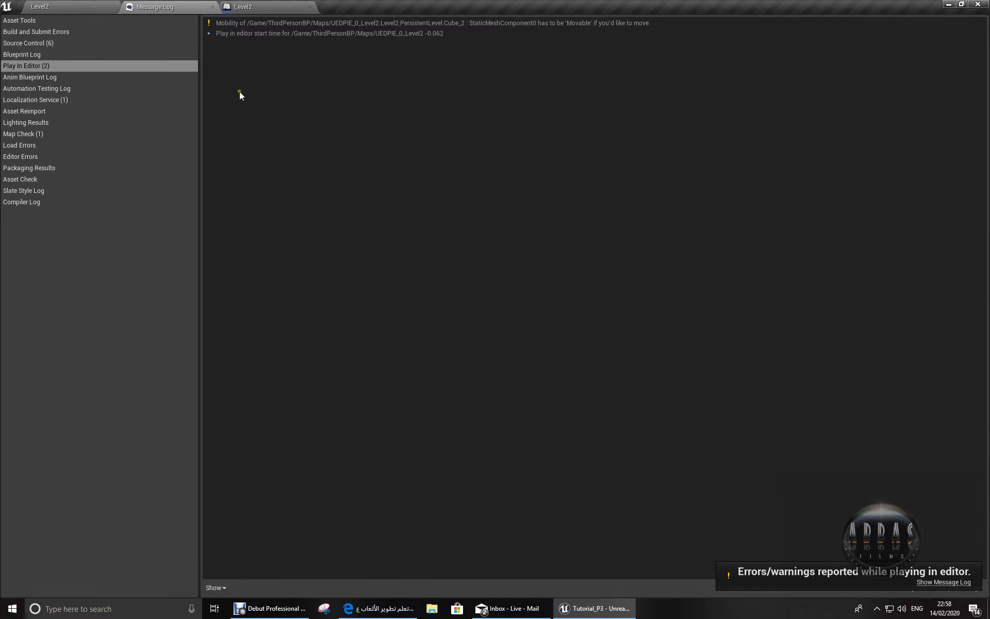
pyautogui.click(333, 25)
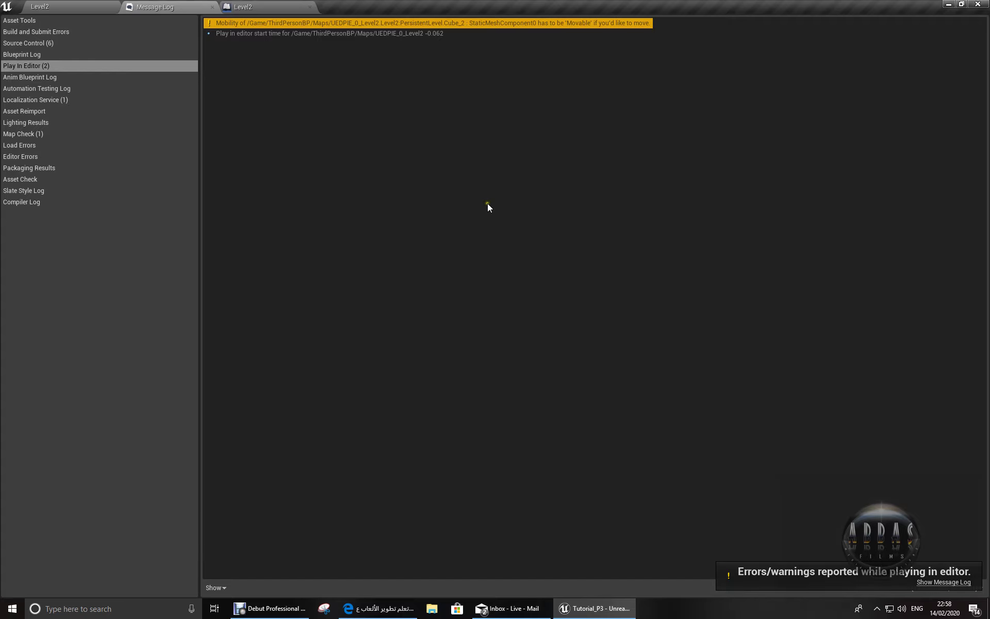
pyautogui.hotkey('ctrl', 'Tab')
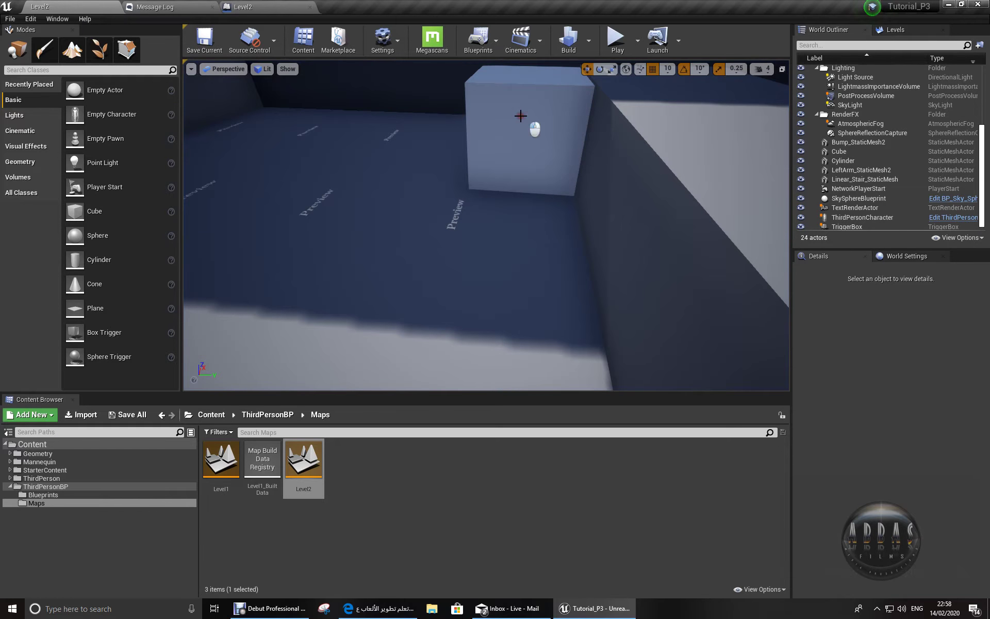
# - Select and frame the Cube, then switch its Mobility from Static to Movable
pyautogui.click(520, 116)
pyautogui.press('f')
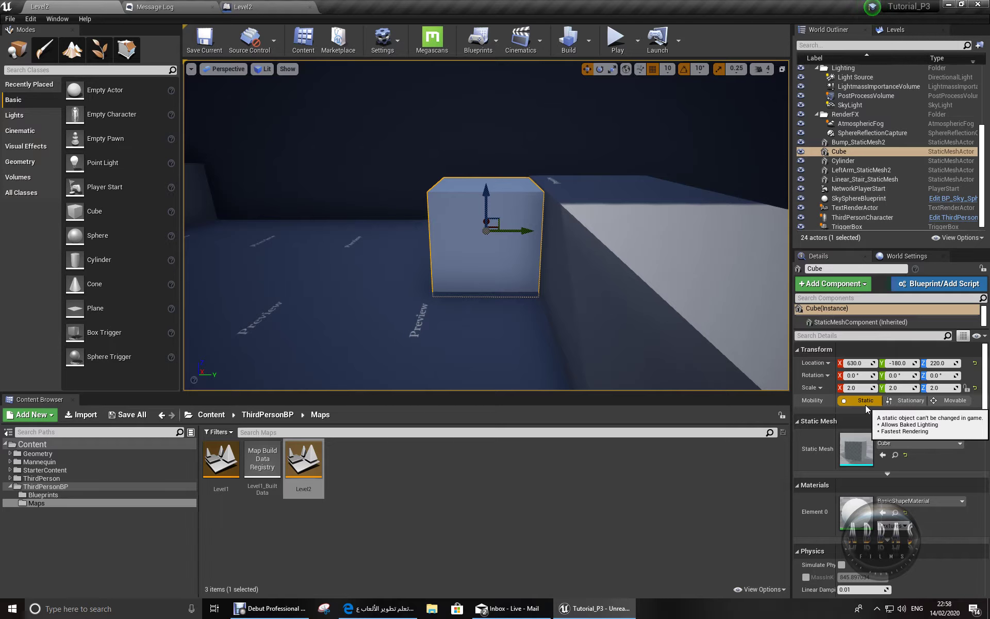
pyautogui.click(955, 404)
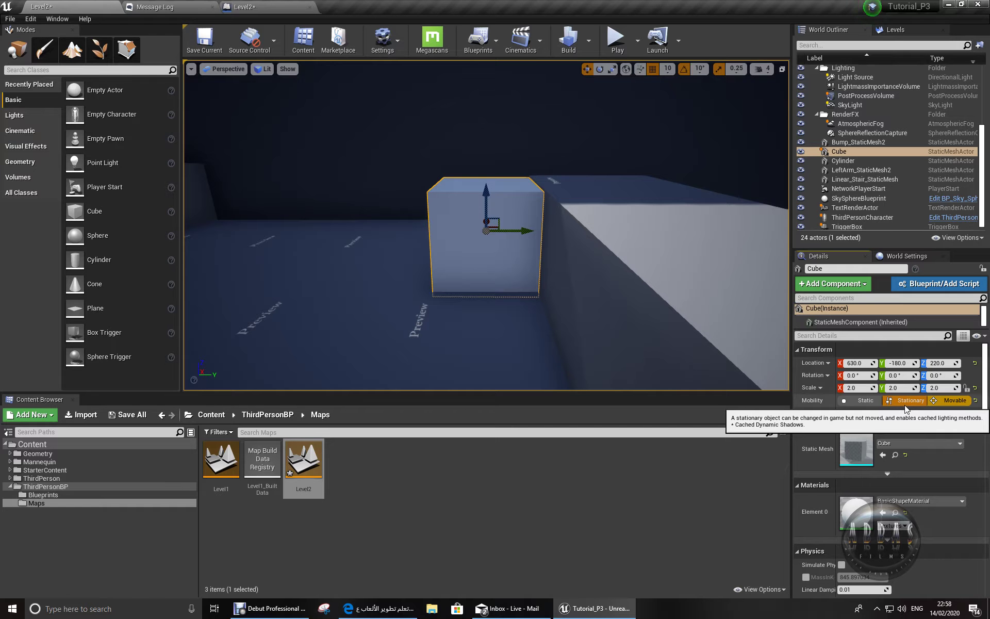
pyautogui.moveTo(592, 317)
pyautogui.mouseDown(button='right')
pyautogui.moveTo(597, 286)
pyautogui.moveTo(566, 320)
pyautogui.mouseUp(button='right')
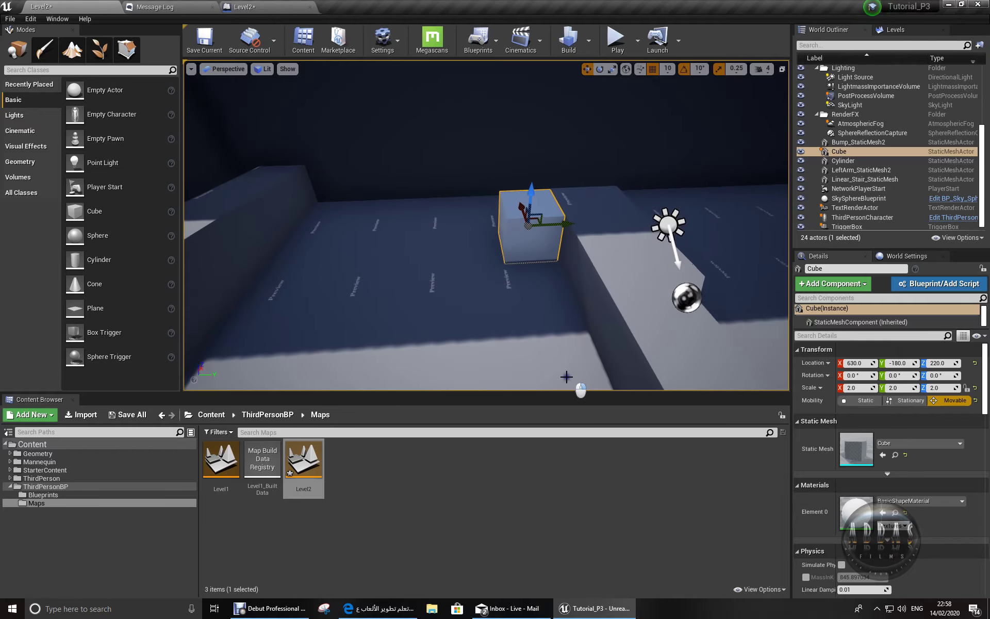
pyautogui.moveTo(566, 320); pyautogui.dragTo(444, 331, button='right')
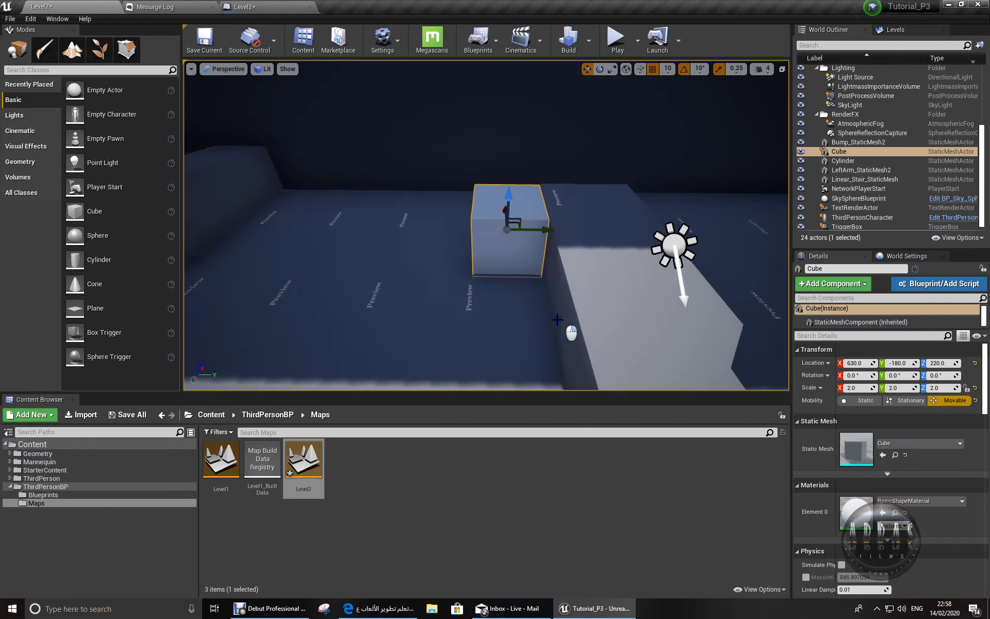
pyautogui.click(934, 401)
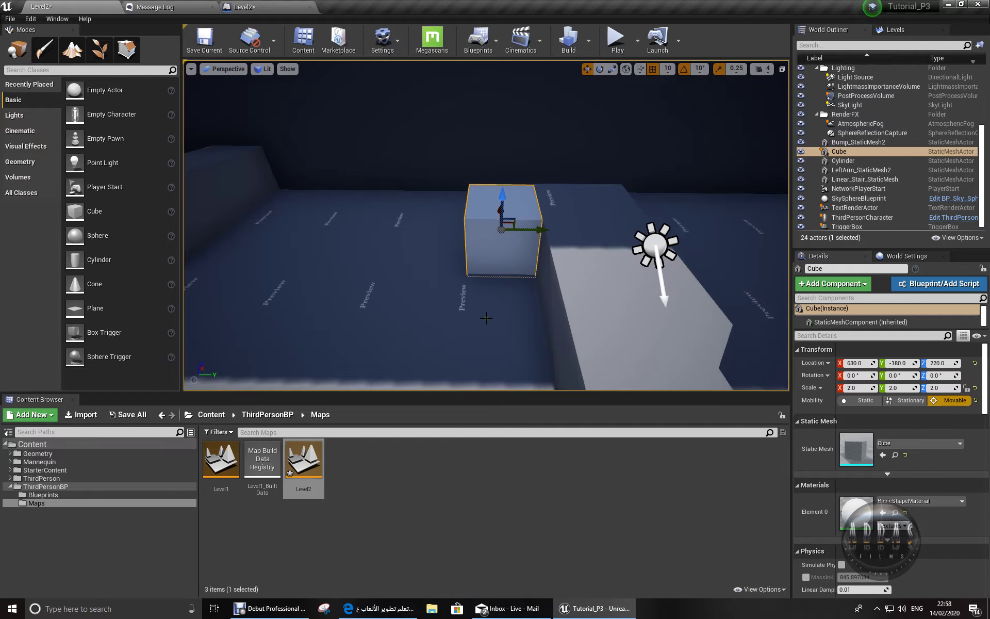
# - Play Level2 again toward the now-Movable Cube, stop the test, and reselect the Cube
pyautogui.click(616, 37)
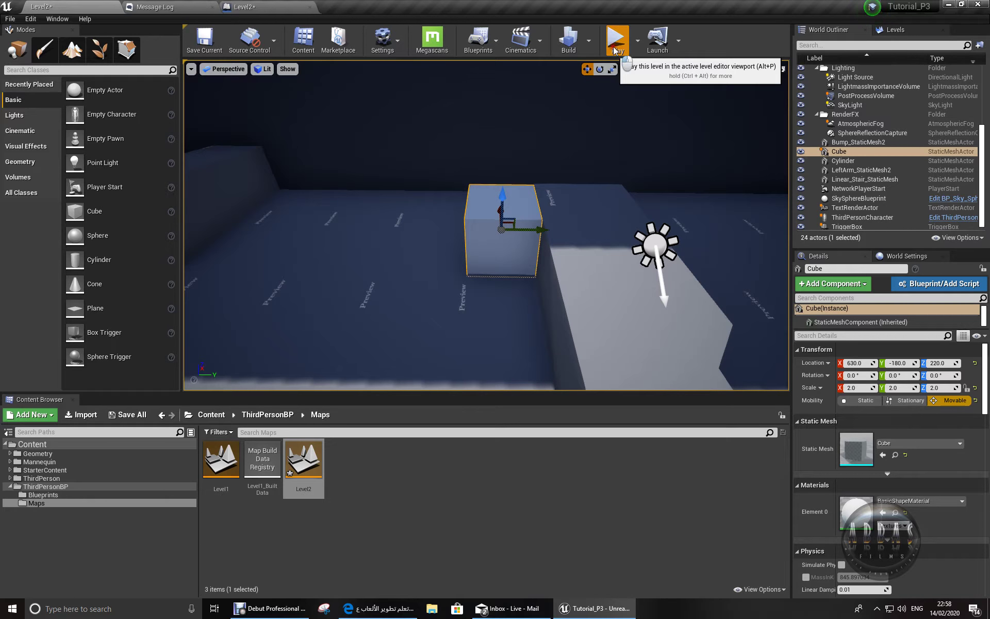
pyautogui.click(566, 227)
pyautogui.press('w')
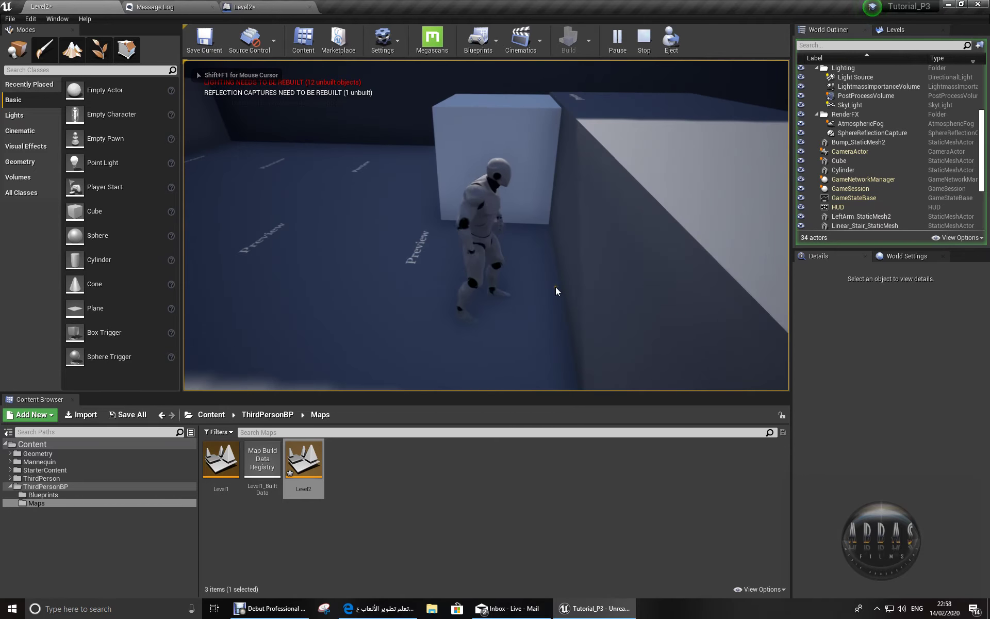
pyautogui.press('Escape')
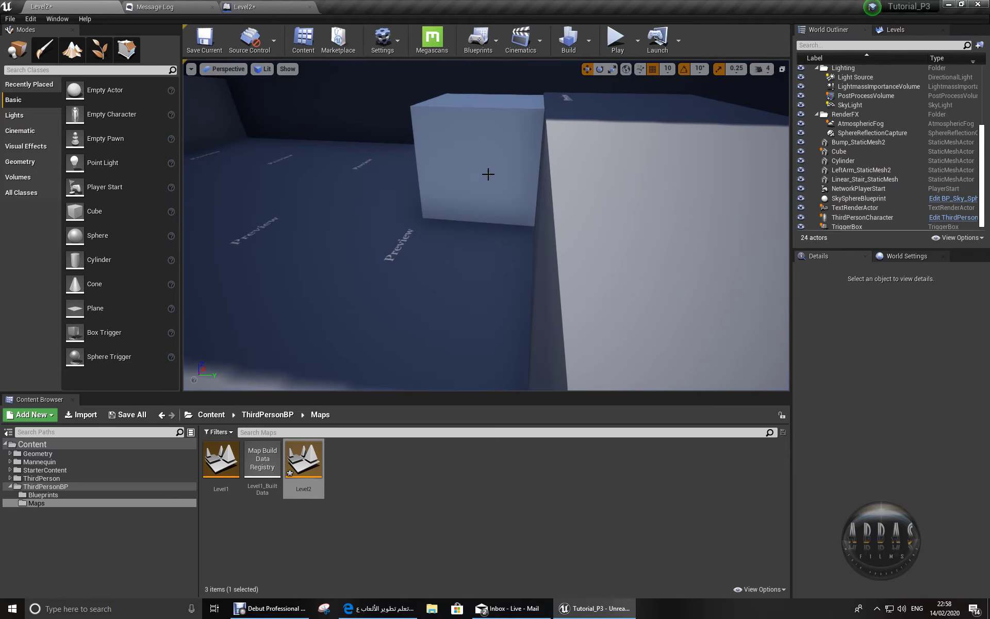
pyautogui.click(488, 174)
# - Change the Add node's Y offset from 10.0 to 100.0, then compile and save
pyautogui.press('f')
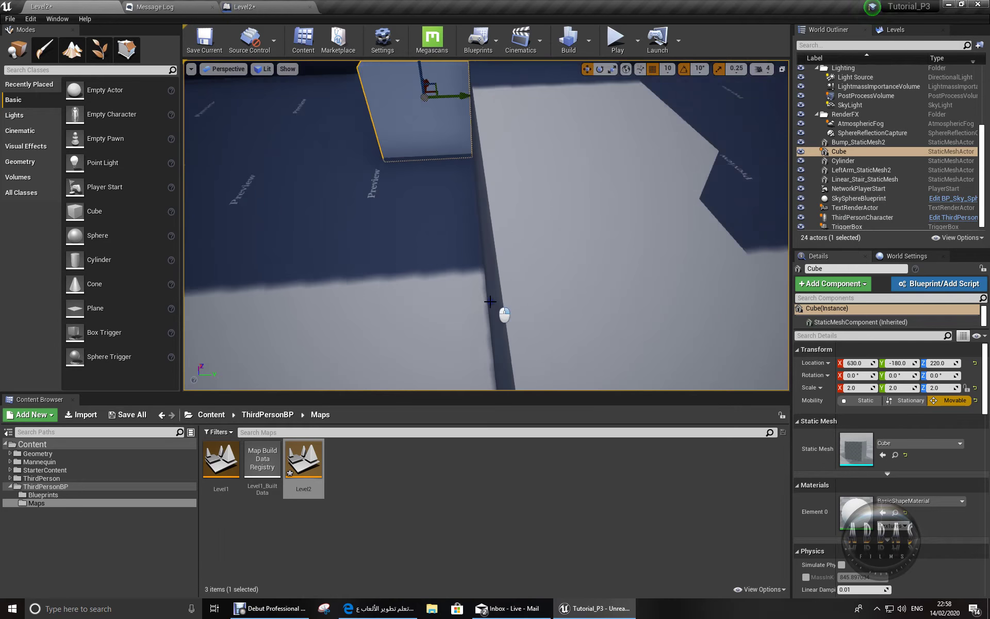
pyautogui.click(260, 6)
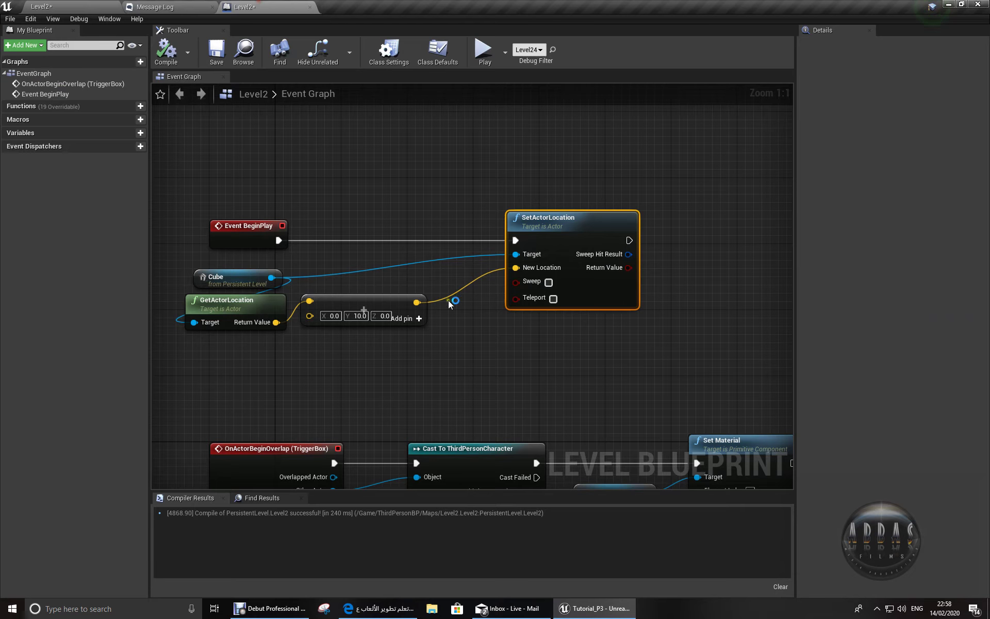
pyautogui.click(360, 316)
pyautogui.write('100.0')
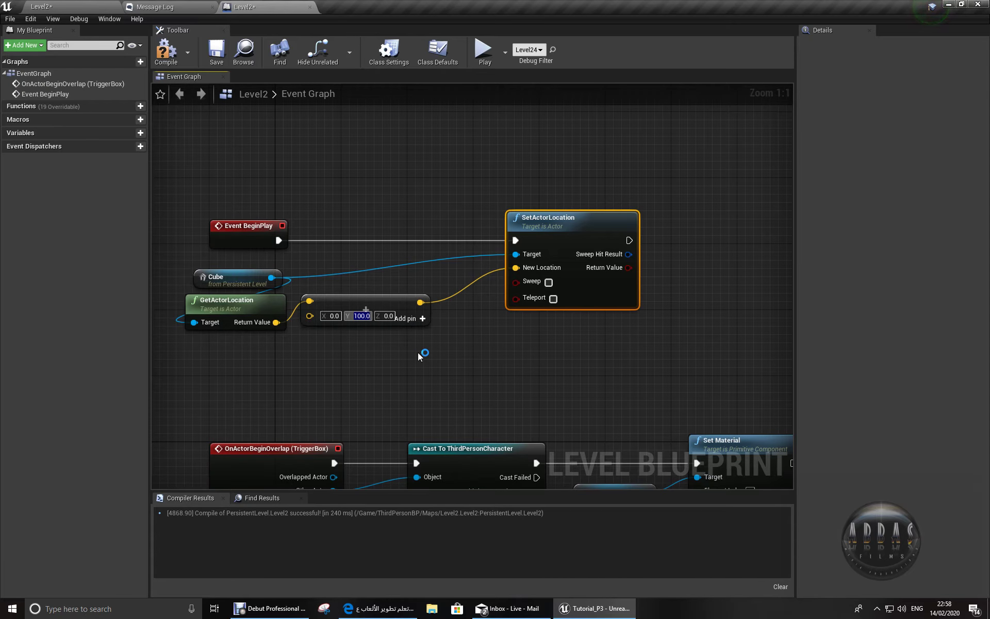
pyautogui.click(166, 52)
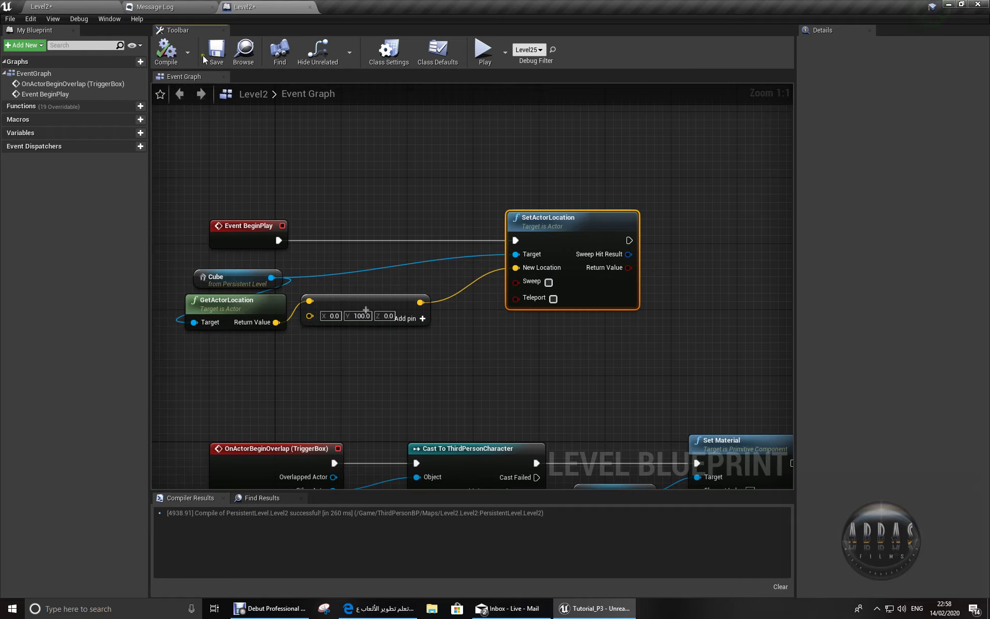
pyautogui.click(216, 51)
# - Play-test the level, walking the character forward before exiting with Esc
pyautogui.click(481, 50)
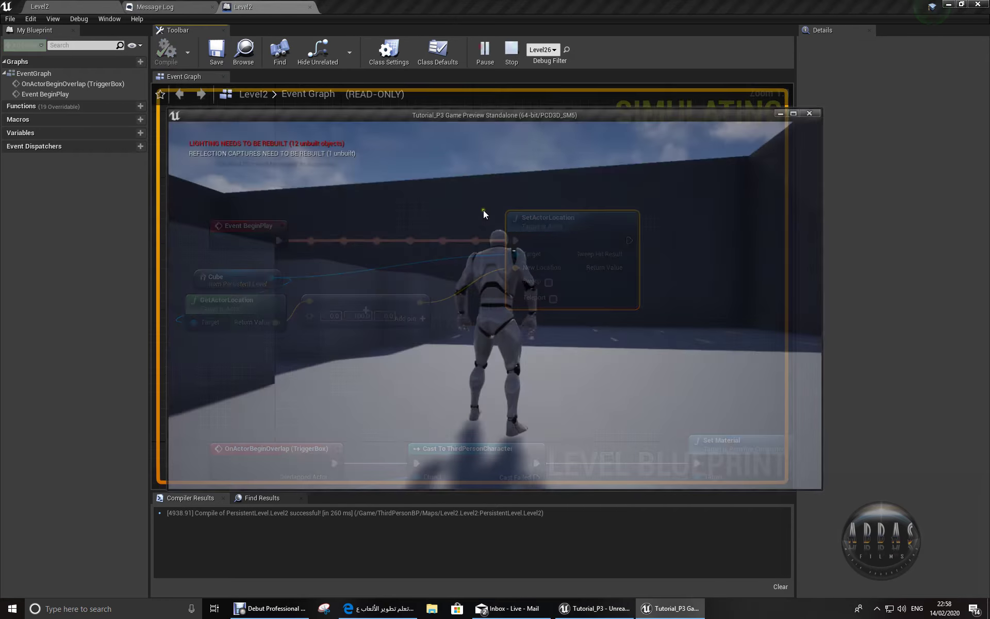
pyautogui.press('w')
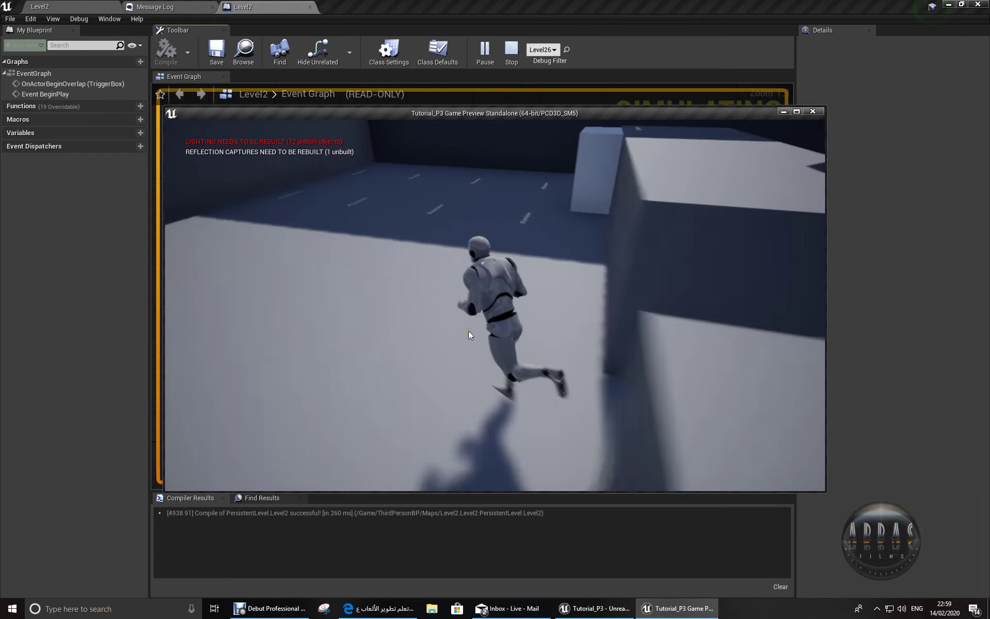
pyautogui.press('Escape')
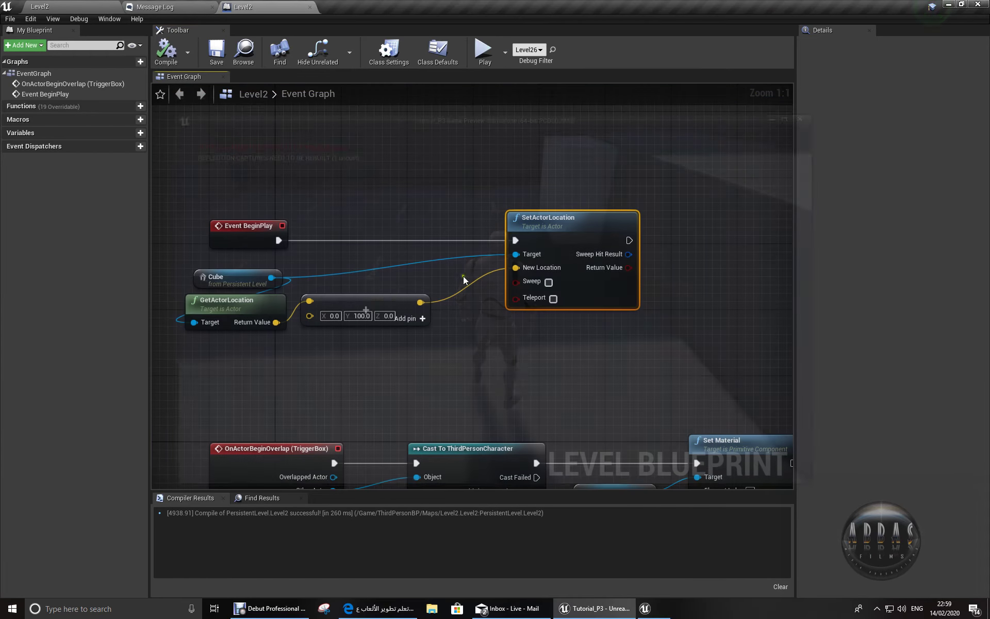
# - Replace the old Add node with a vector + vector node fed by the actor's location
pyautogui.click(357, 305)
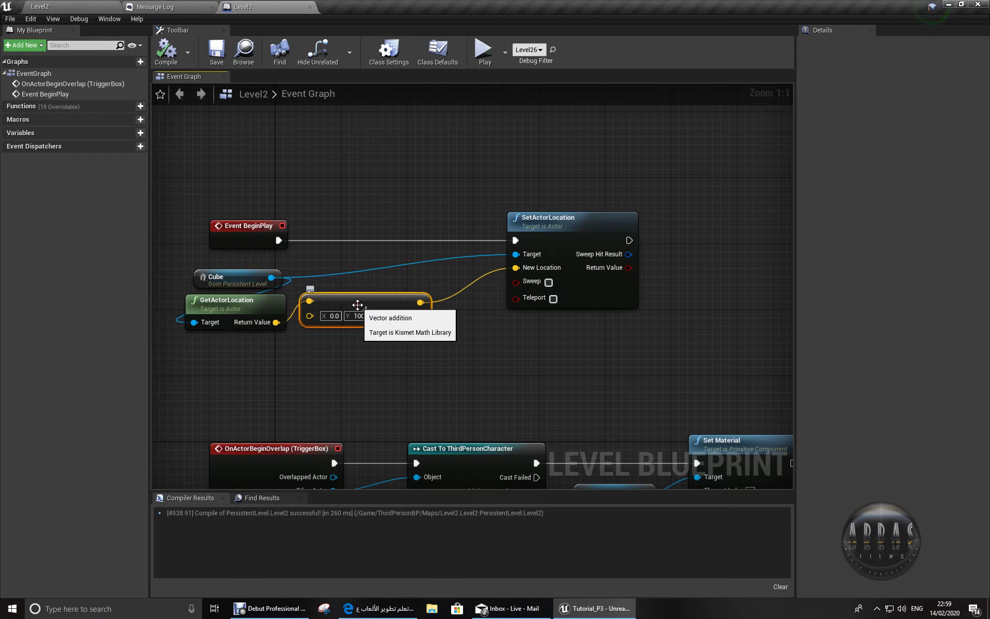
pyautogui.press('Delete')
pyautogui.moveTo(276, 321); pyautogui.dragTo(333, 308)
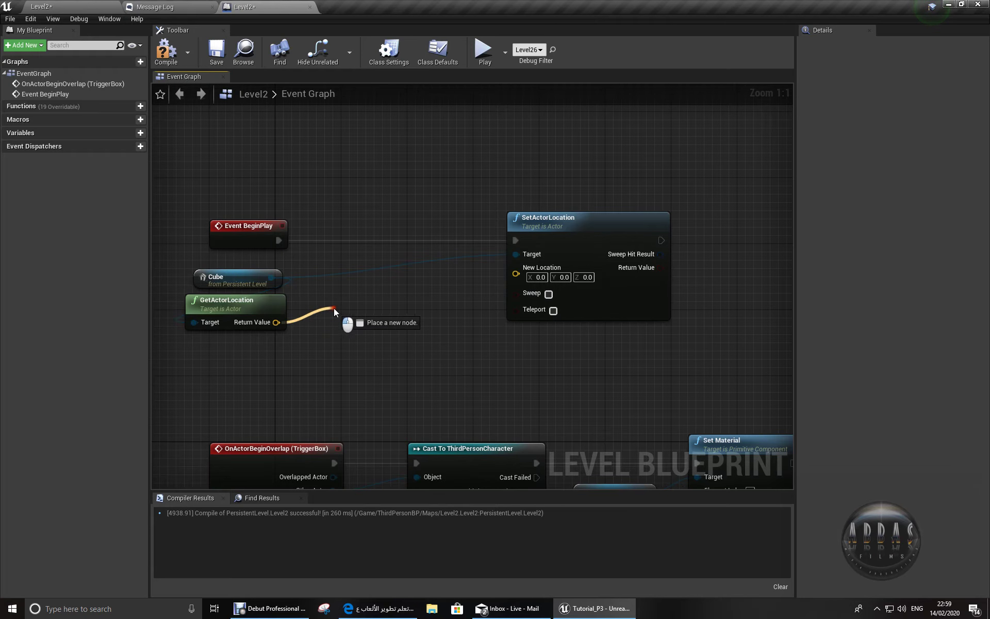
pyautogui.write('+')
pyautogui.press('Down')
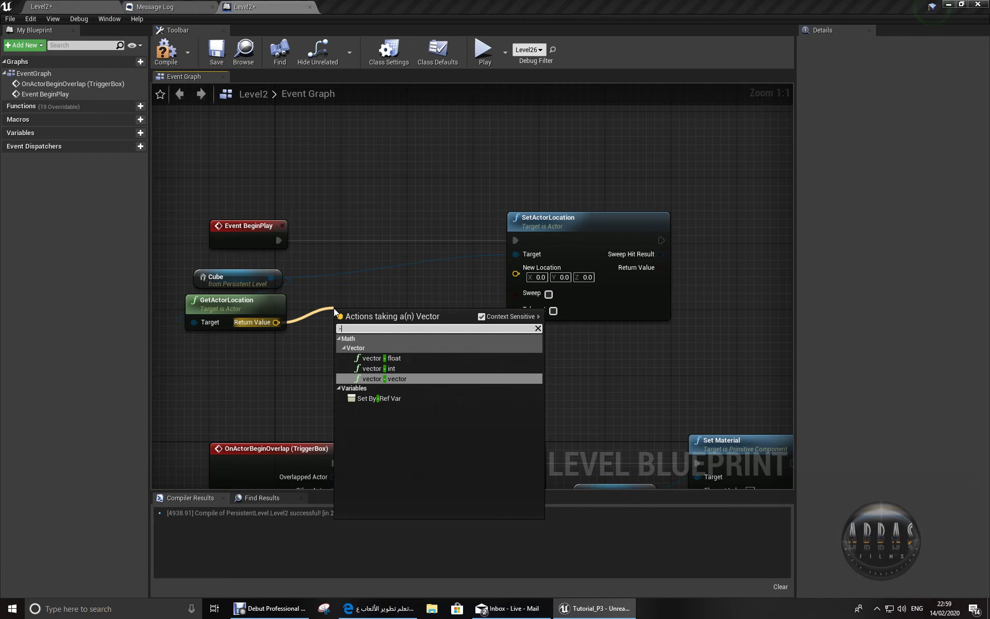
pyautogui.press('Return')
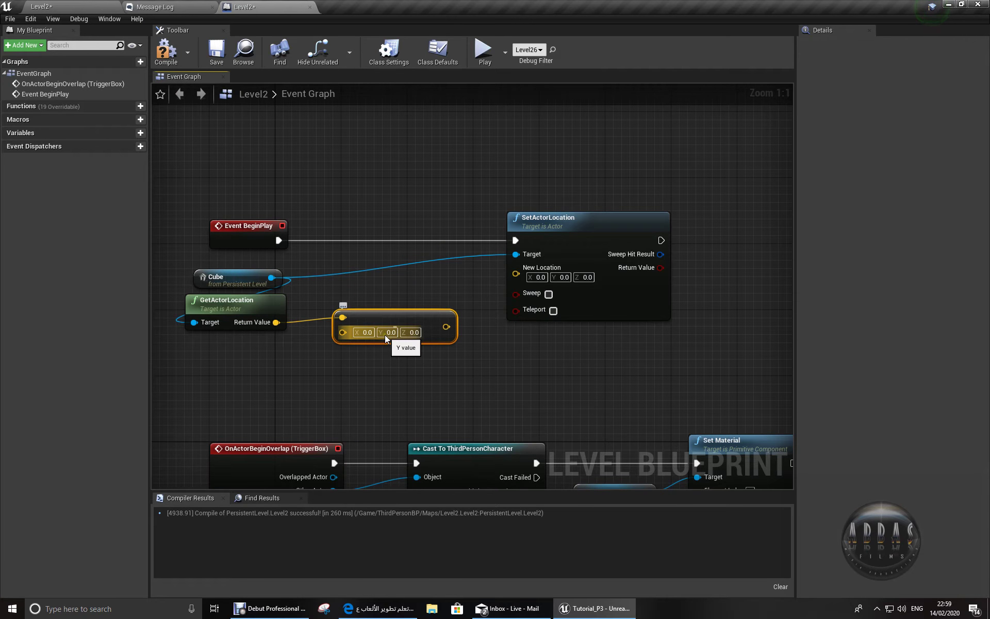
# - Set the new node's Y to 100.0, wire it into New Location, compile and save
pyautogui.click(388, 333)
pyautogui.write('100.0')
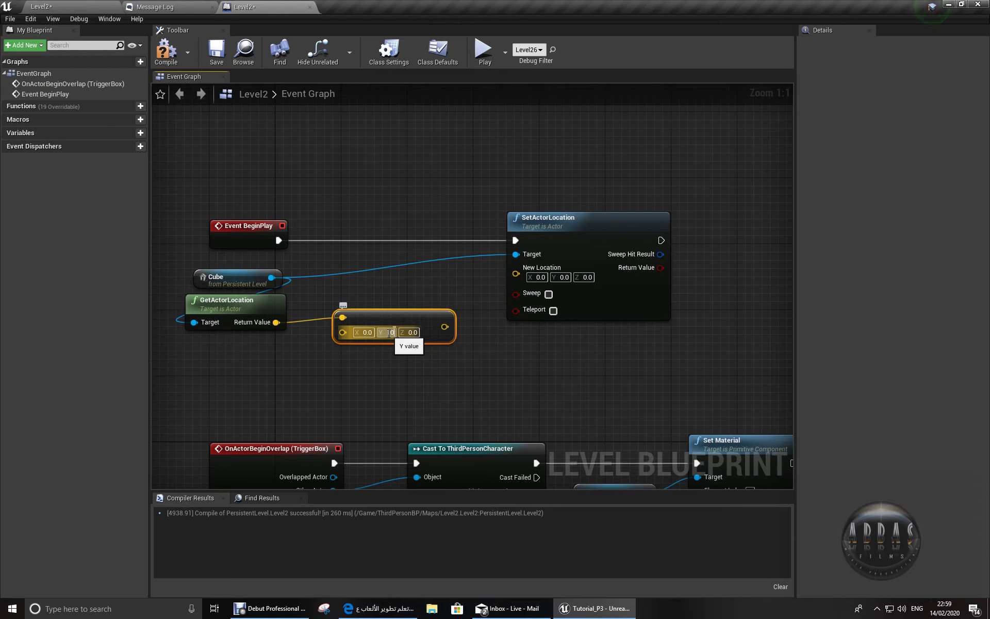
pyautogui.press('Return')
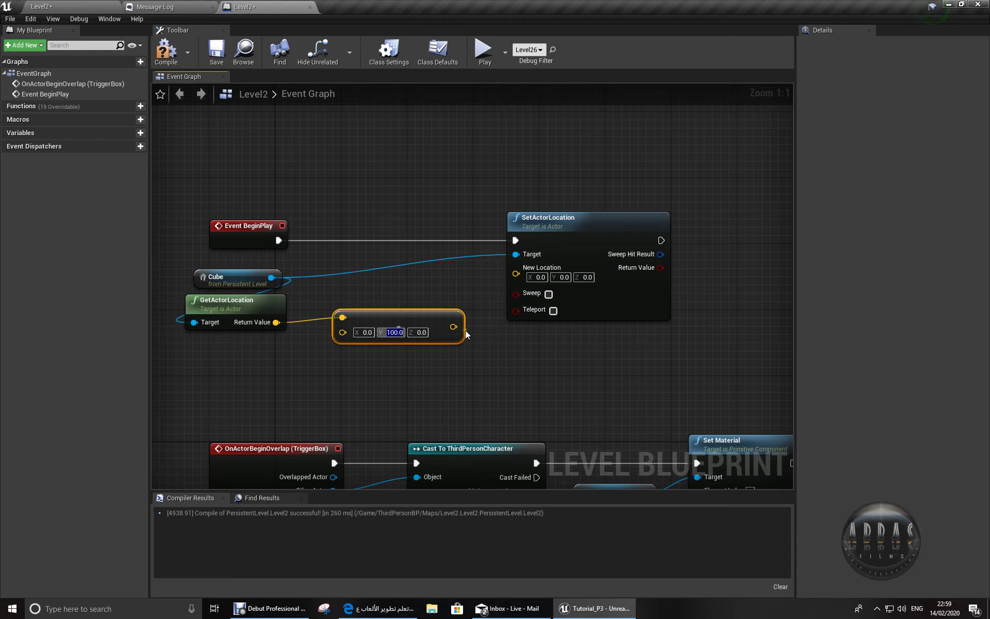
pyautogui.moveTo(453, 326); pyautogui.dragTo(515, 273)
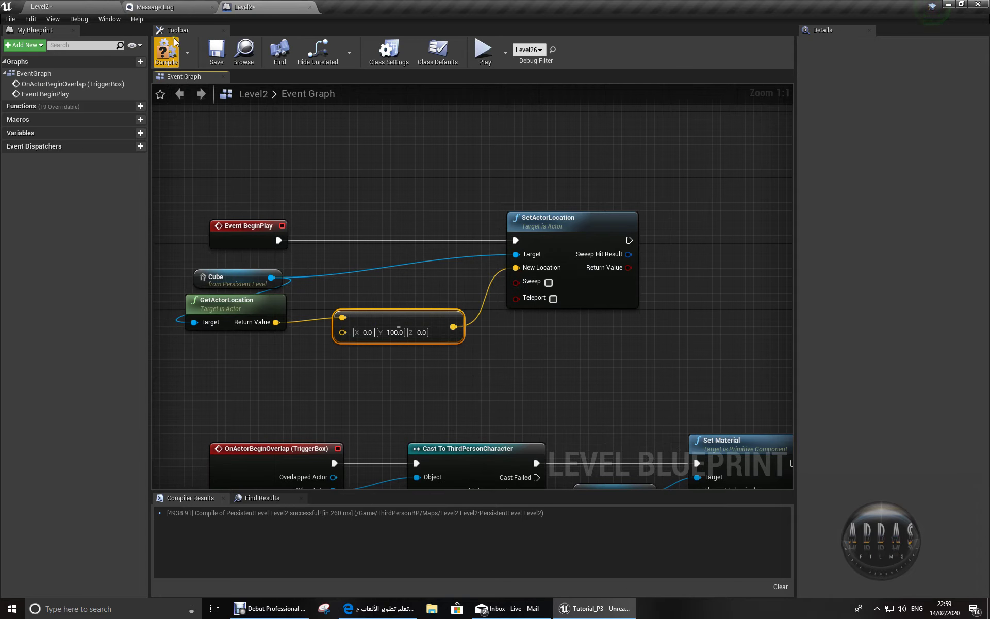
pyautogui.click(166, 50)
pyautogui.click(217, 49)
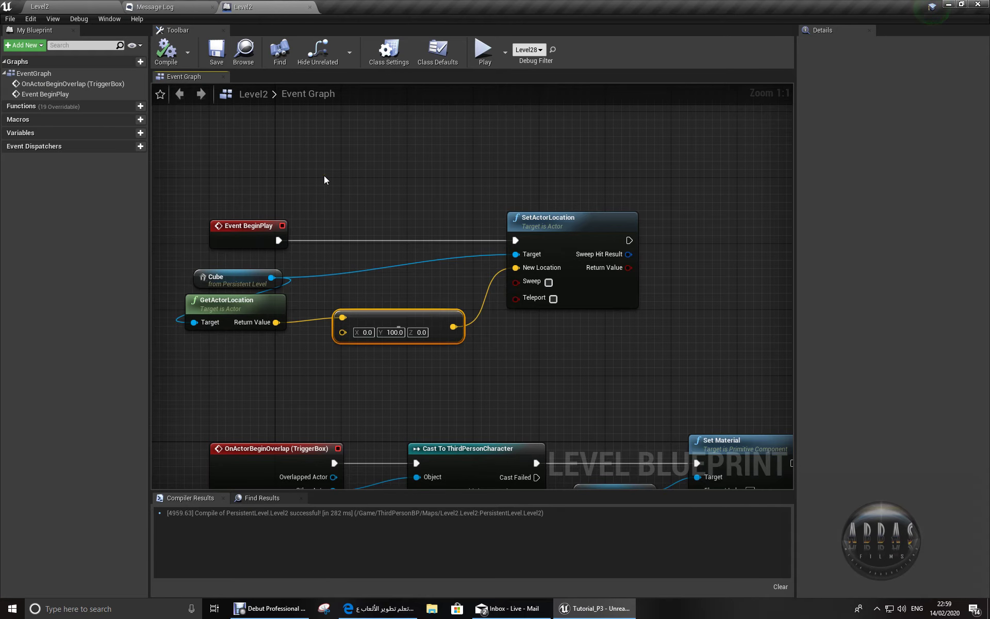
pyautogui.click(485, 52)
pyautogui.press('w')
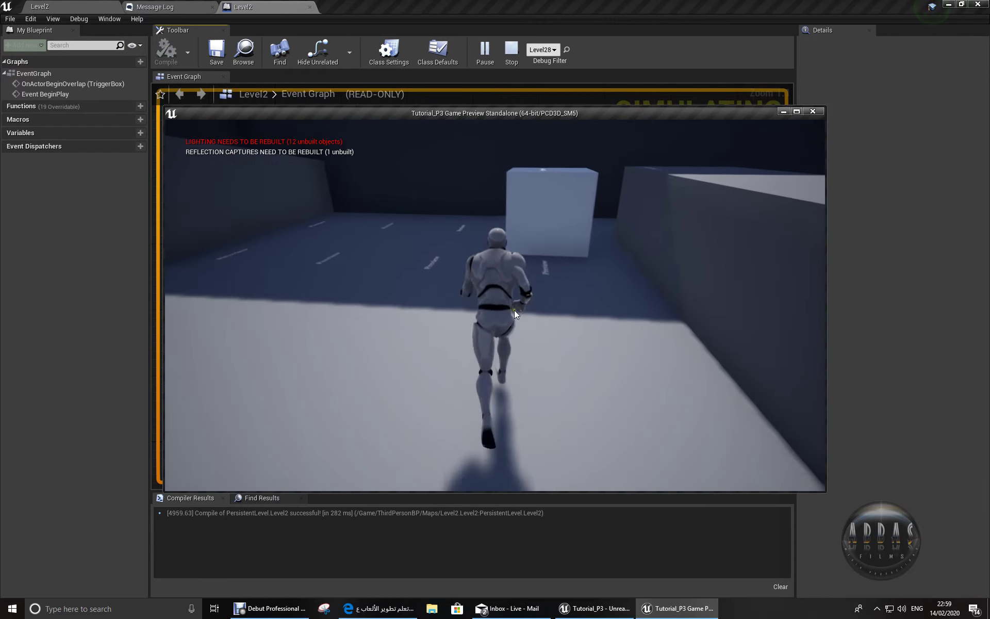
pyautogui.press('d')
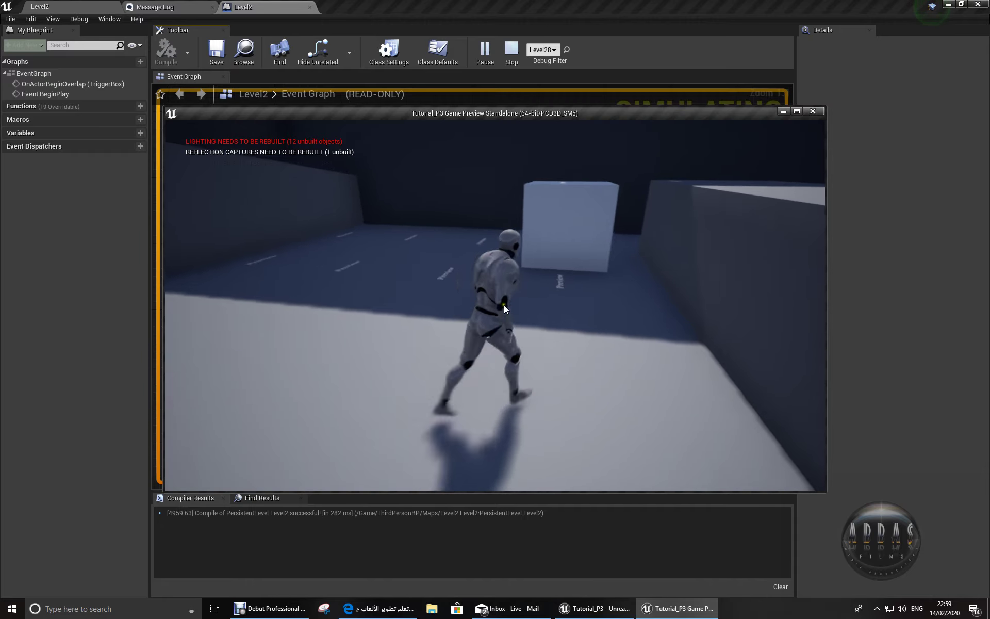
pyautogui.press('w')
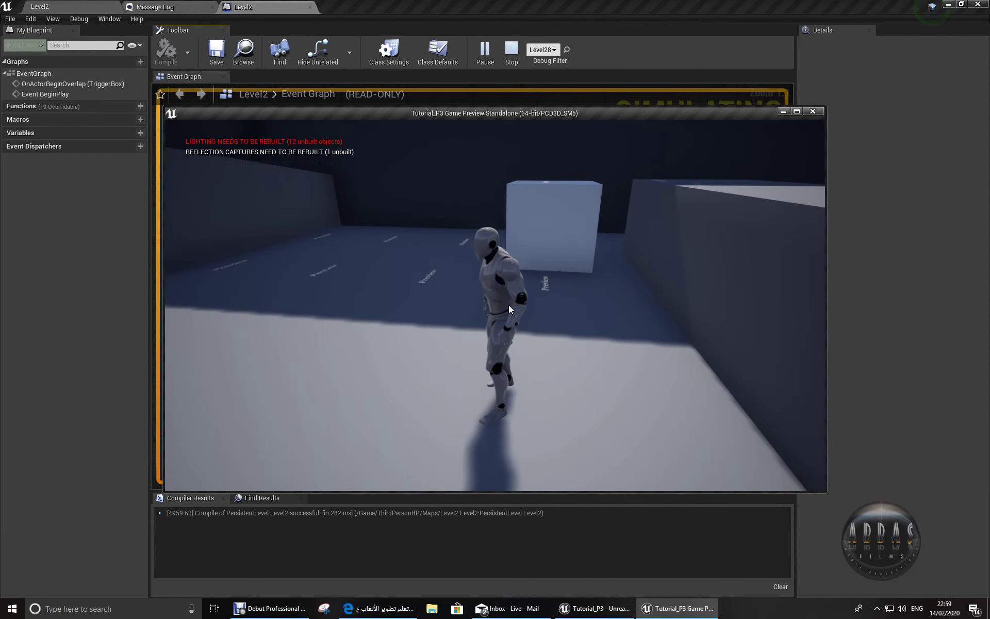
pyautogui.press('Escape')
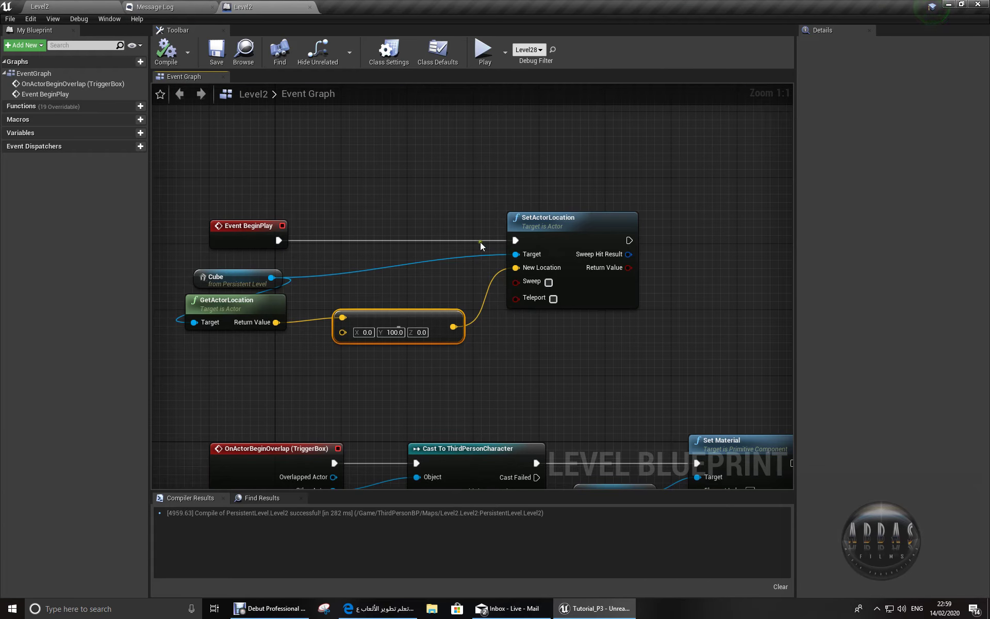
pyautogui.click(948, 4)
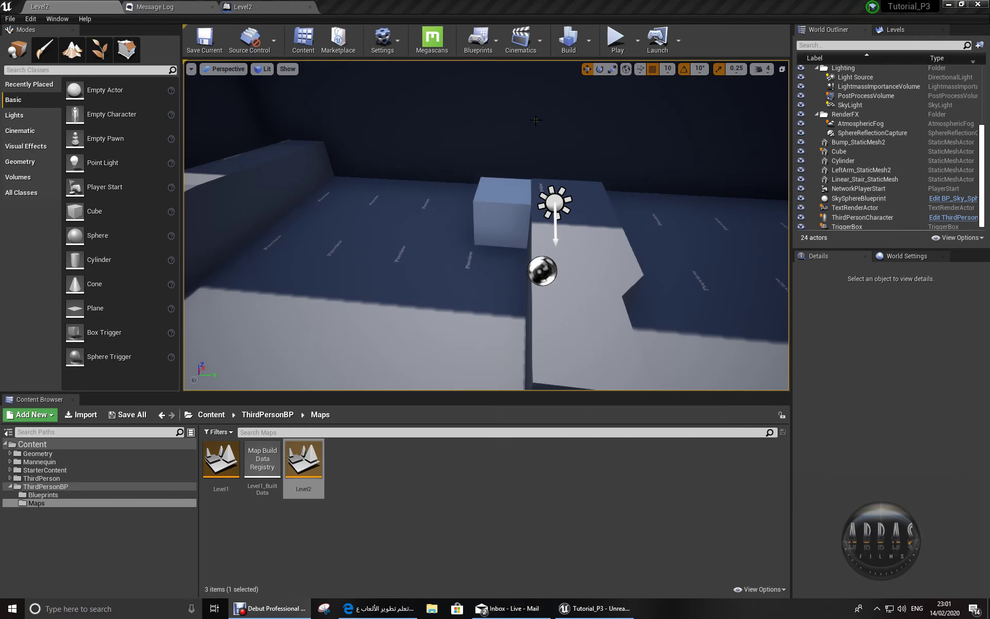
pyautogui.click(604, 44)
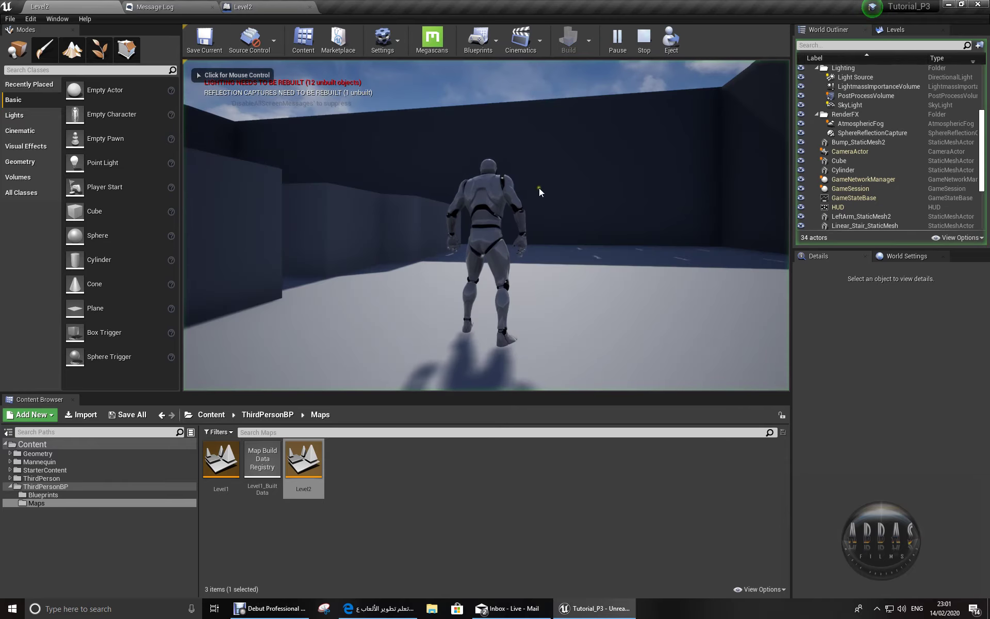
pyautogui.press('w')
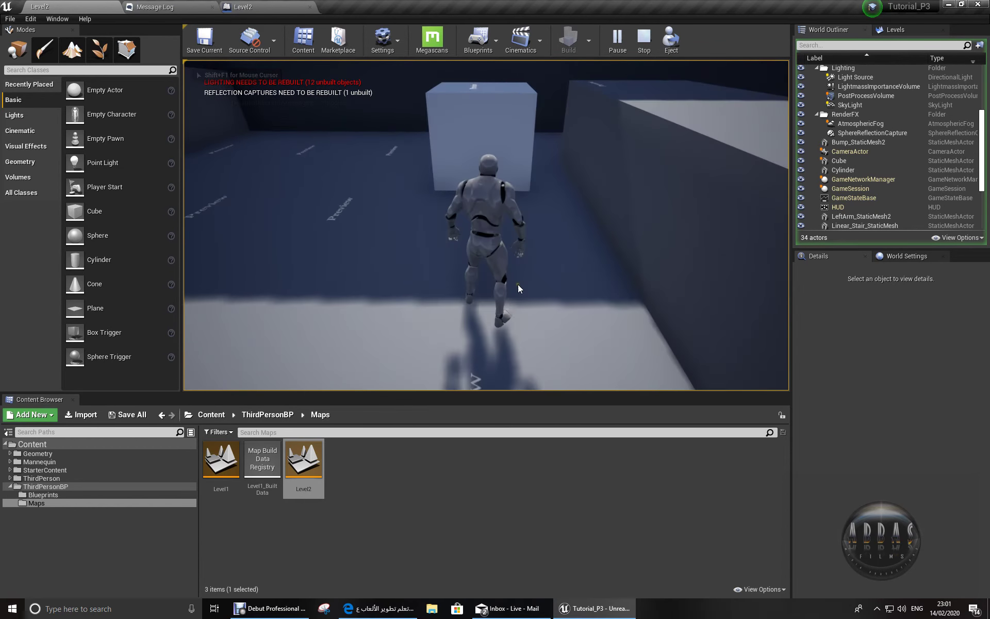
pyautogui.press('w')
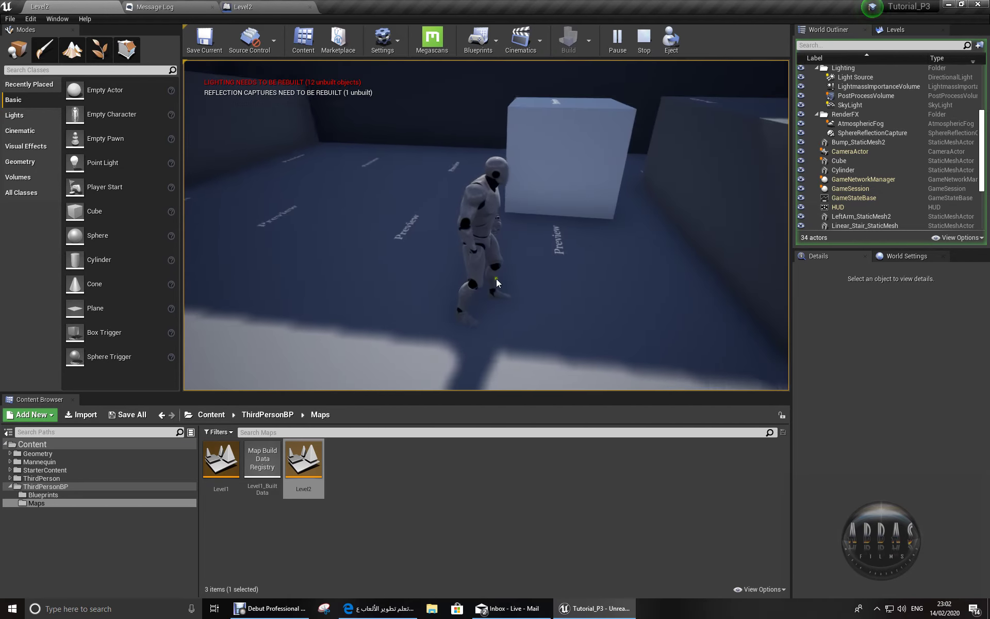
pyautogui.press('Escape')
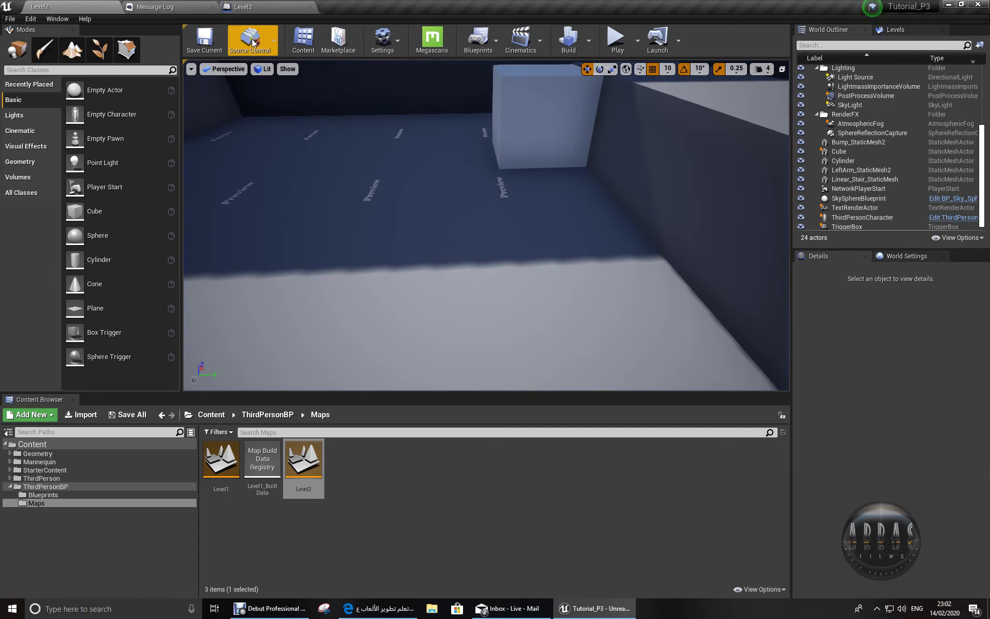
pyautogui.click(246, 6)
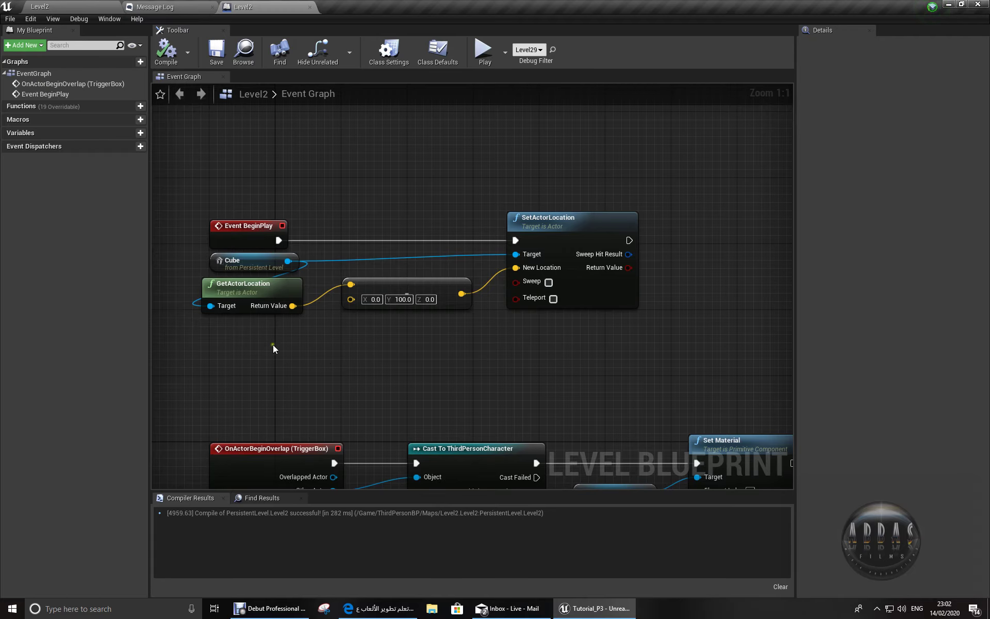
# - Delete the vector + vector node and move SetActorLocation further right
pyautogui.moveTo(462, 373)
pyautogui.mouseDown(button='right')
pyautogui.moveTo(469, 261)
pyautogui.moveTo(475, 379)
pyautogui.mouseUp(button='right')
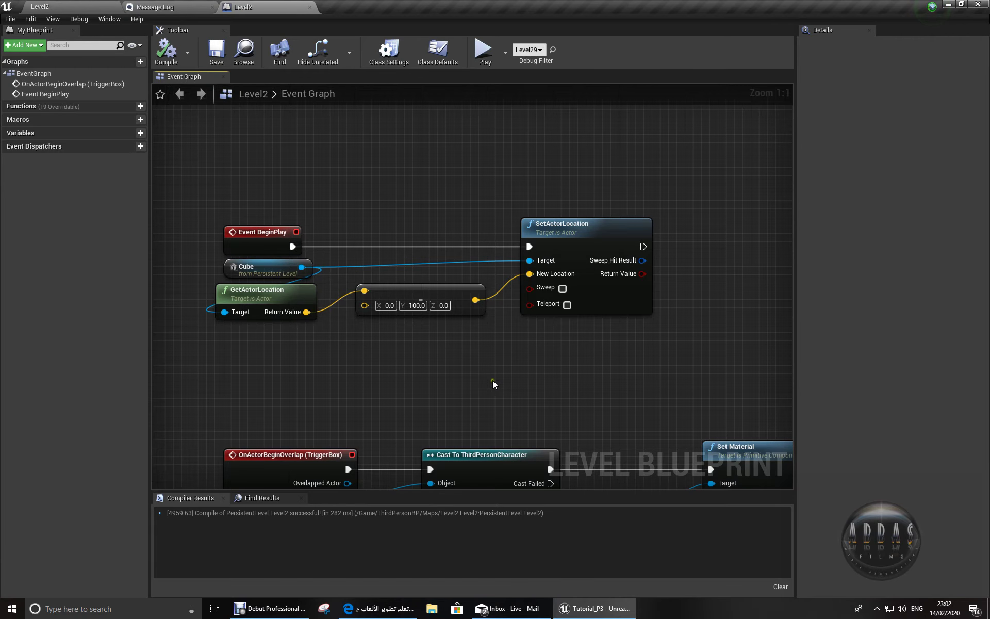
pyautogui.click(407, 309)
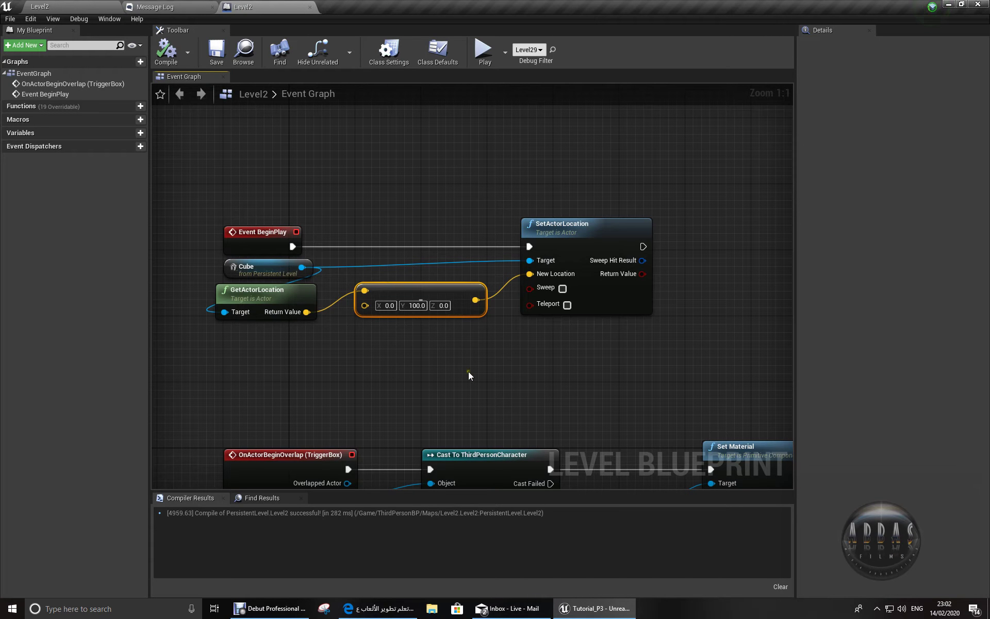
pyautogui.press('Delete')
pyautogui.moveTo(597, 308); pyautogui.dragTo(736, 308)
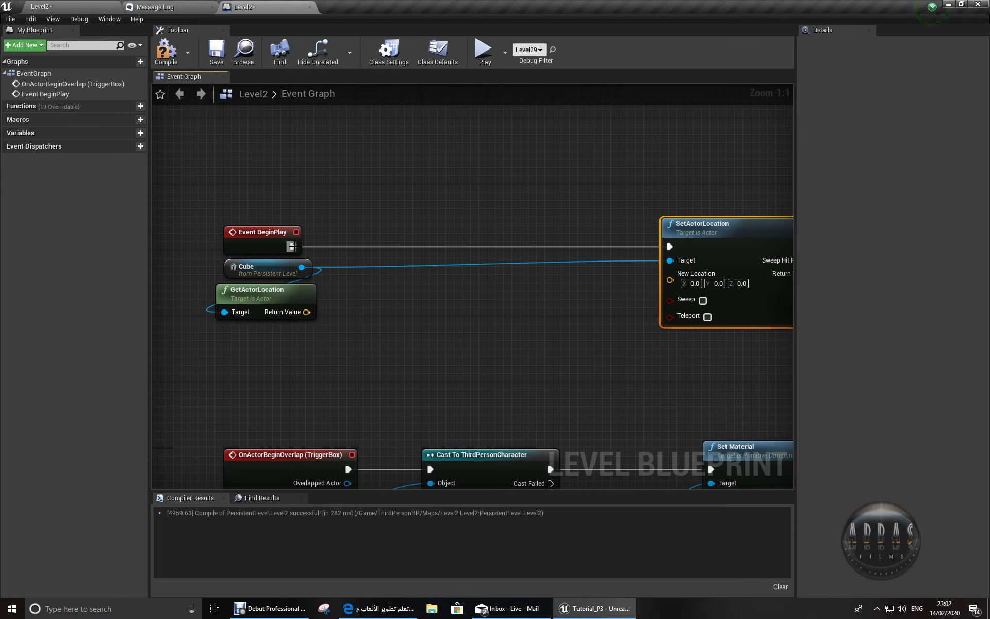
# - Add a Timeline node named MoveCube after Event BeginPlay and open its timeline editor
pyautogui.moveTo(293, 246); pyautogui.dragTo(394, 245)
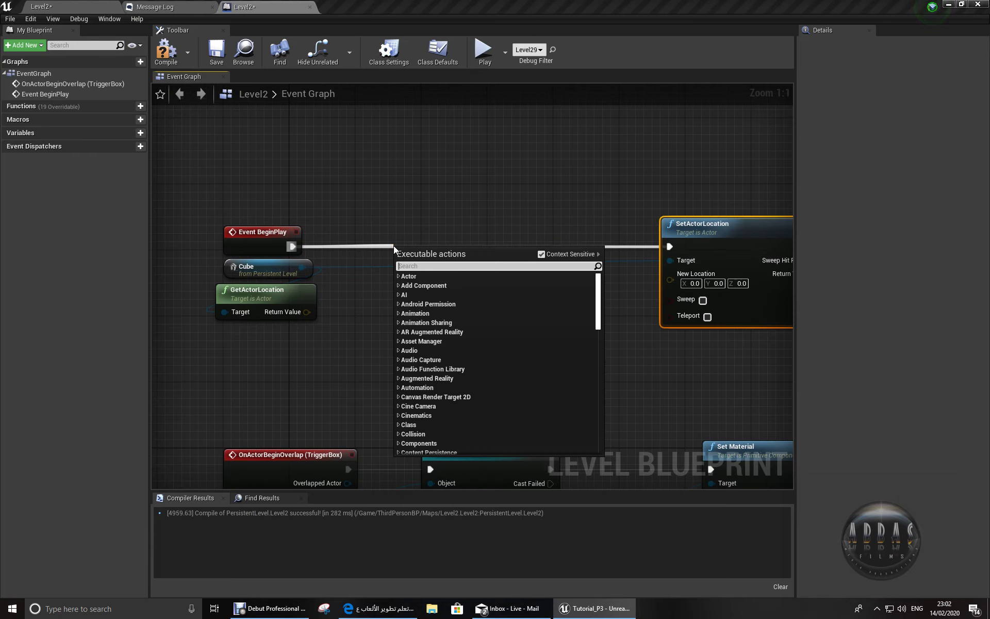
pyautogui.write('timeline')
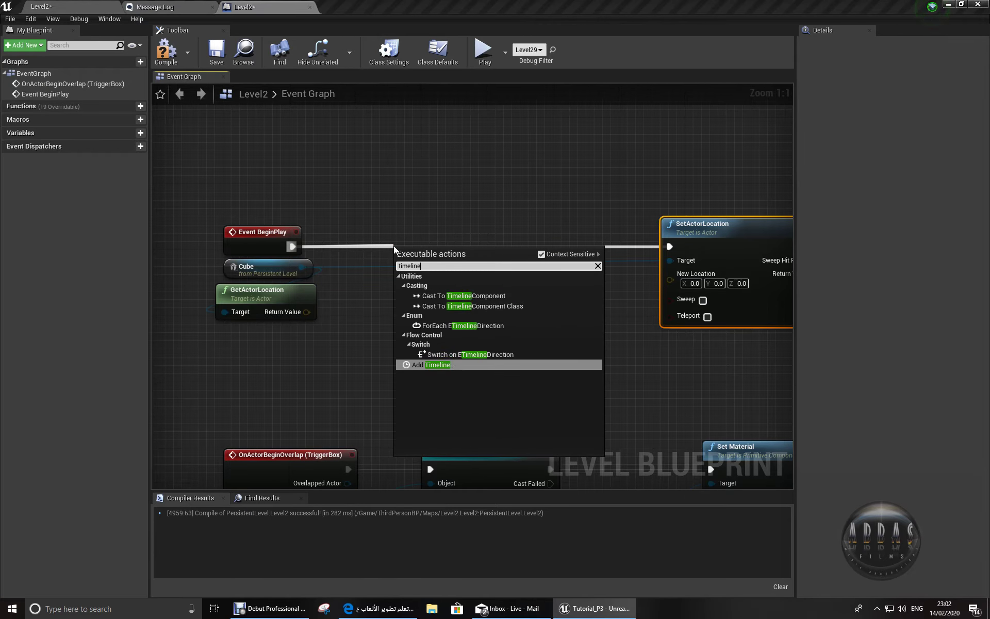
pyautogui.press('Return')
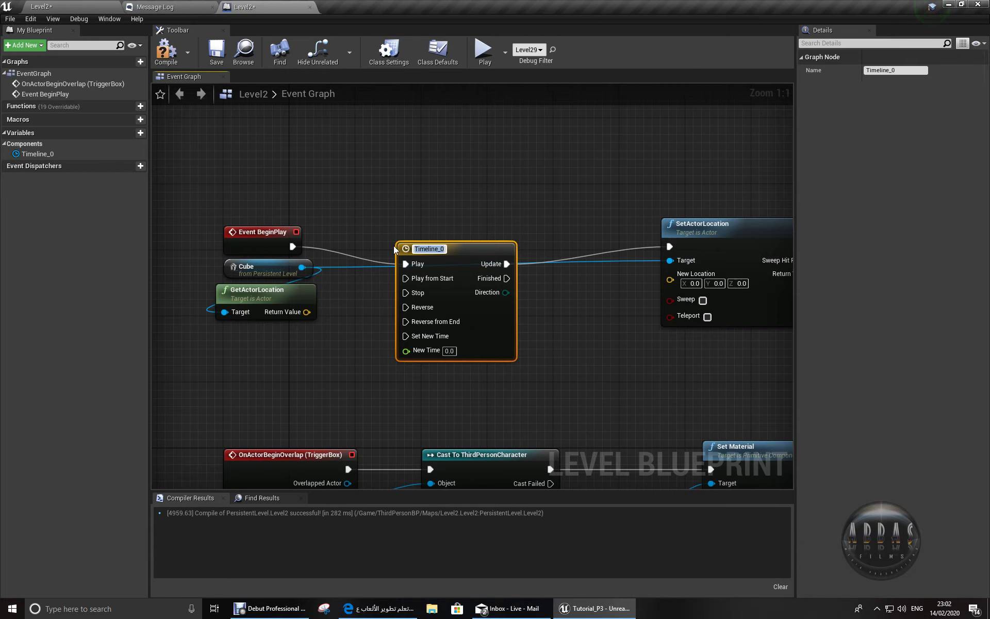
pyautogui.write('Move')
pyautogui.write('Cube')
pyautogui.press('Return')
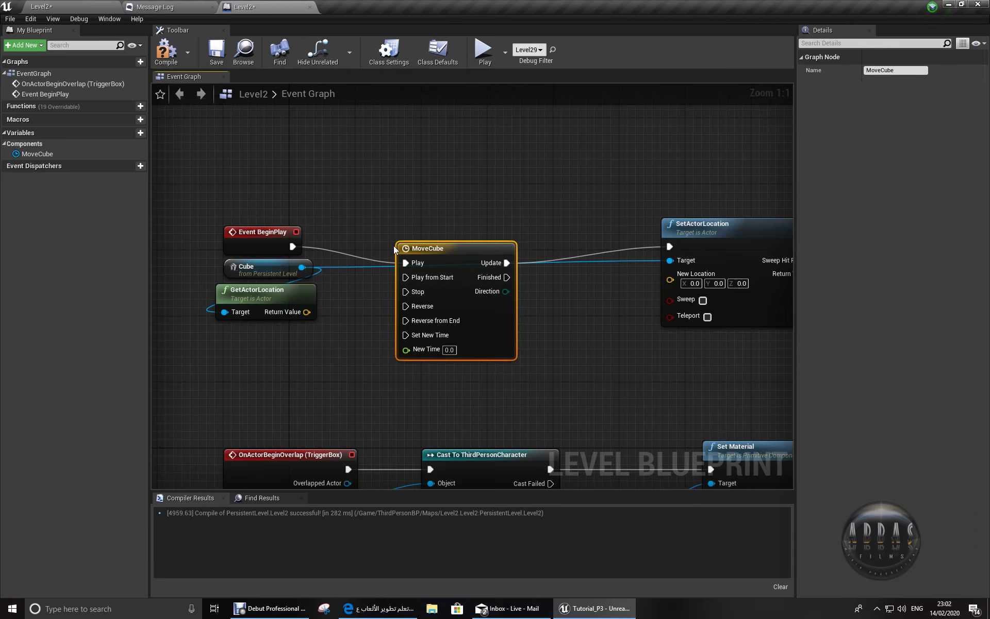
pyautogui.moveTo(394, 249); pyautogui.dragTo(403, 232)
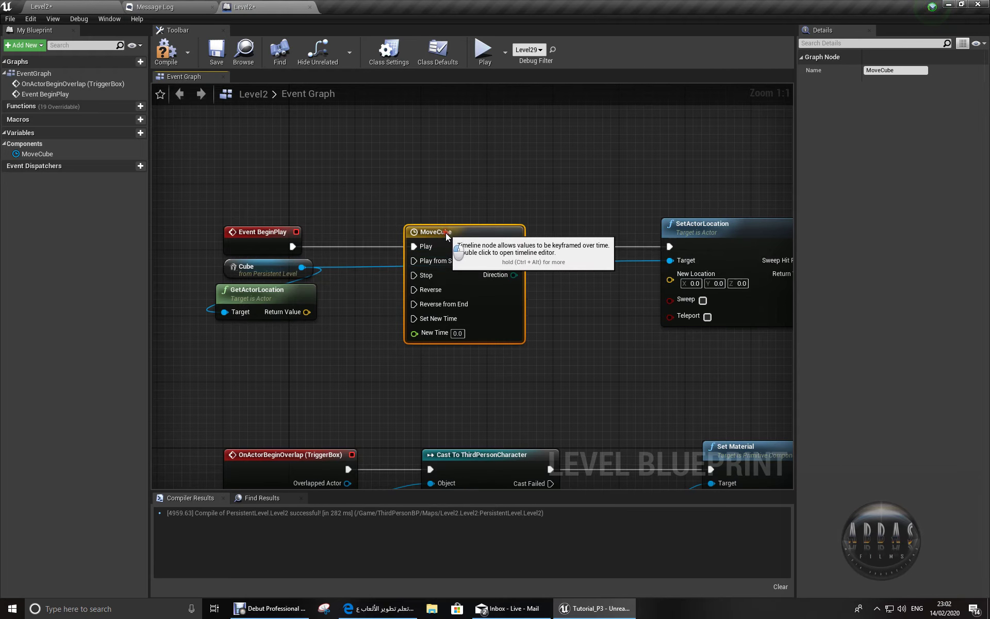
pyautogui.click(585, 330)
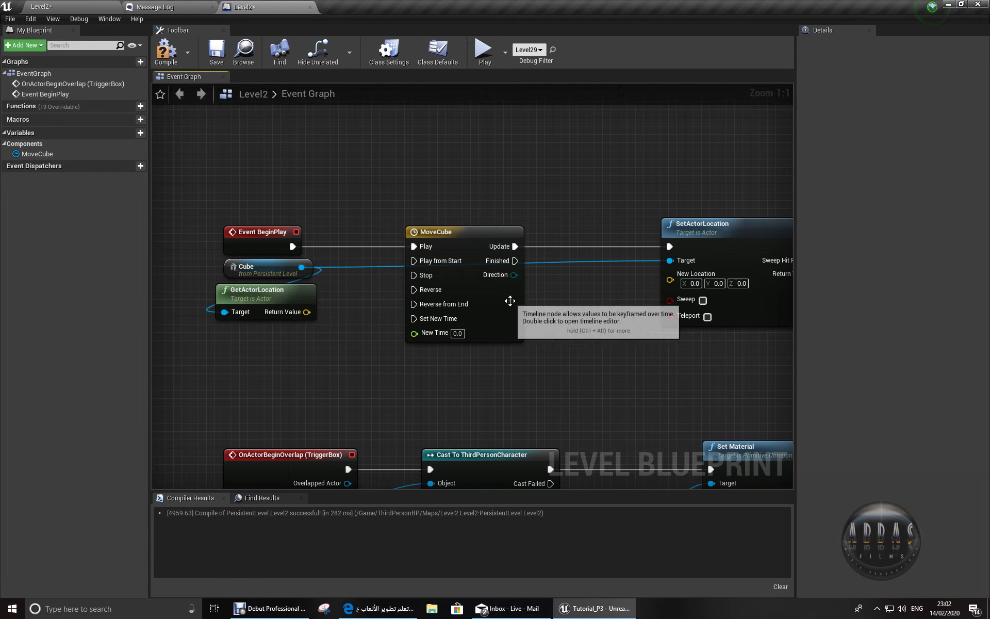
pyautogui.doubleClick(509, 301)
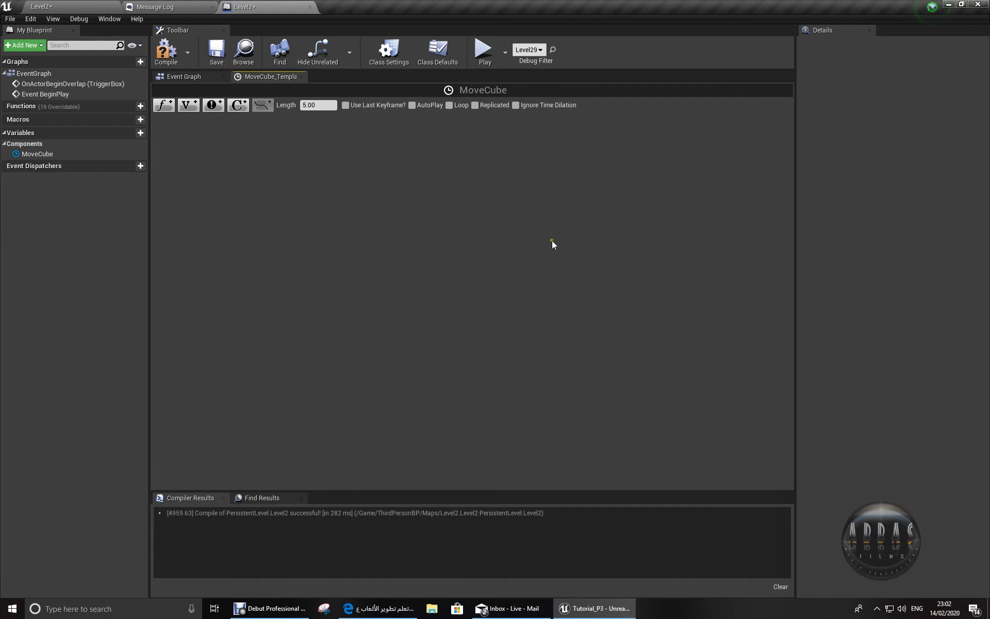
# - Add a float track named Value with a key at time 0, then go back to Level2
pyautogui.click(163, 106)
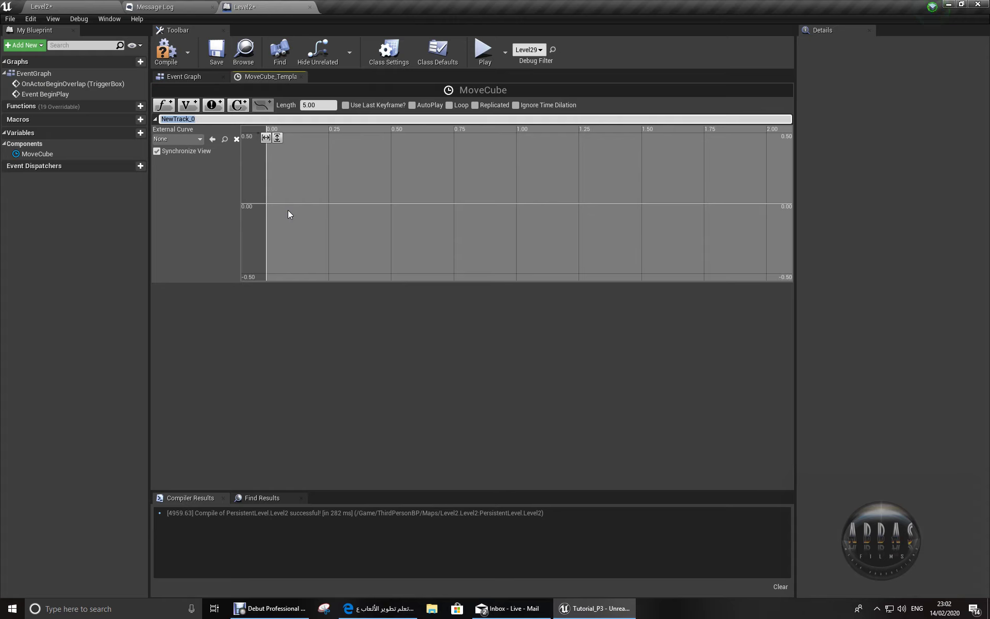
pyautogui.write('Value')
pyautogui.press('Return')
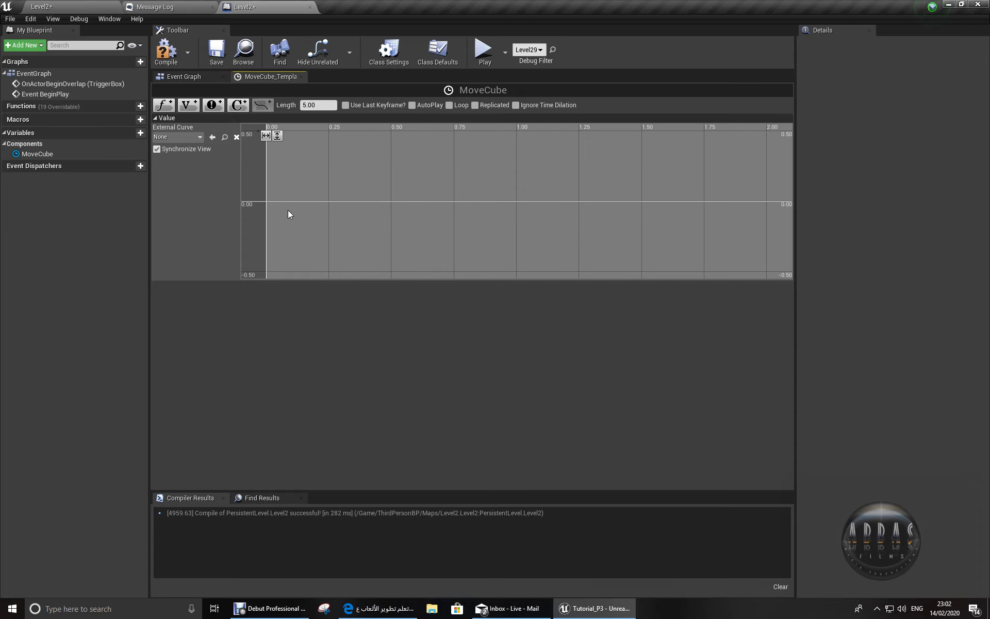
pyautogui.keyDown('shift'); pyautogui.click(279, 201); pyautogui.keyUp('shift')
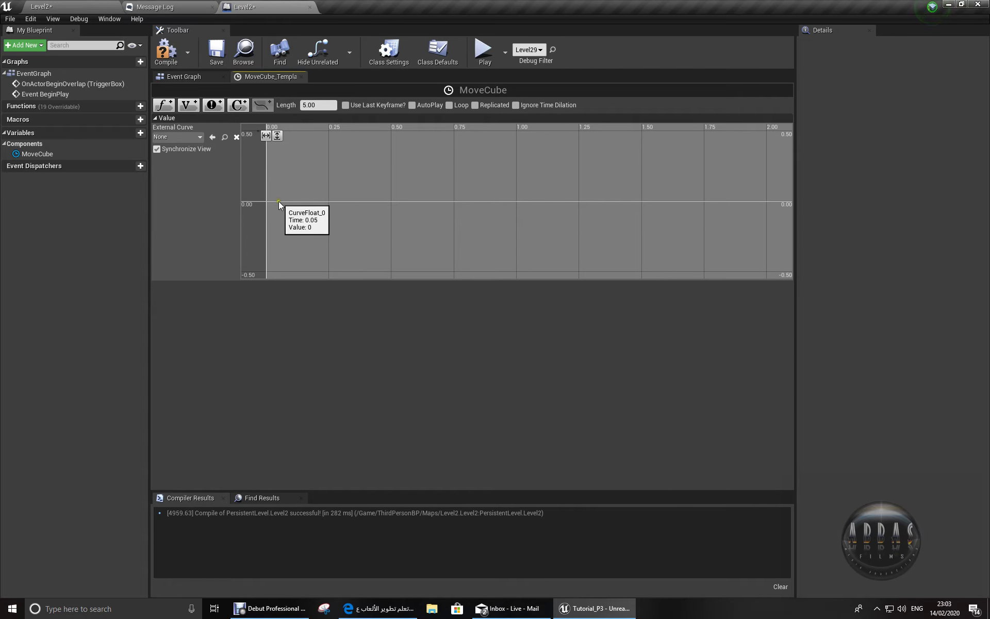
pyautogui.click(279, 202)
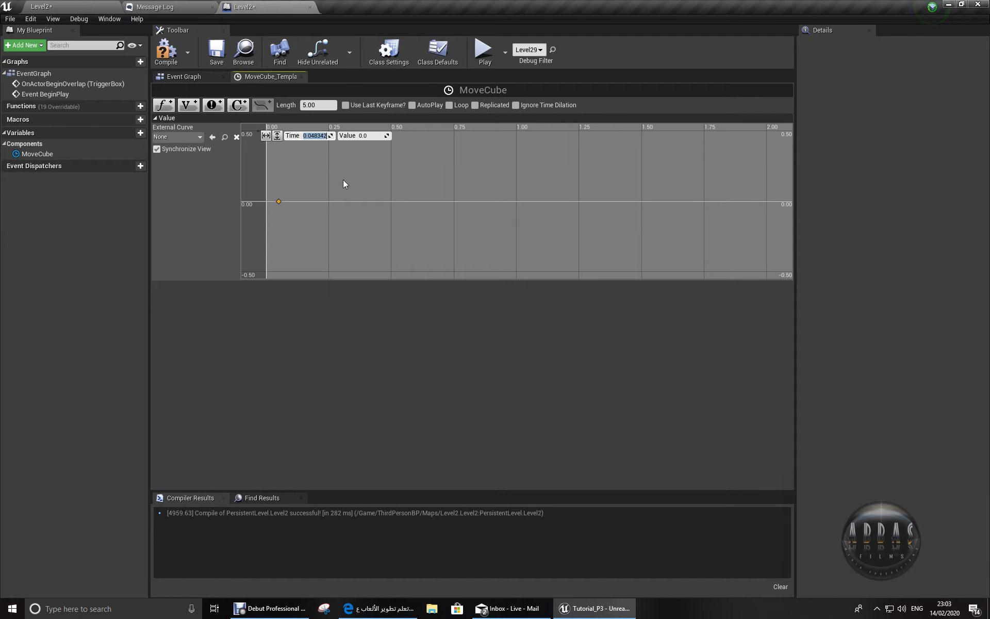
pyautogui.write('0')
pyautogui.press('Return')
pyautogui.click(78, 6)
# - Check the Cube's Y location, edit the first key's value, and fit the curve in view
pyautogui.click(505, 206)
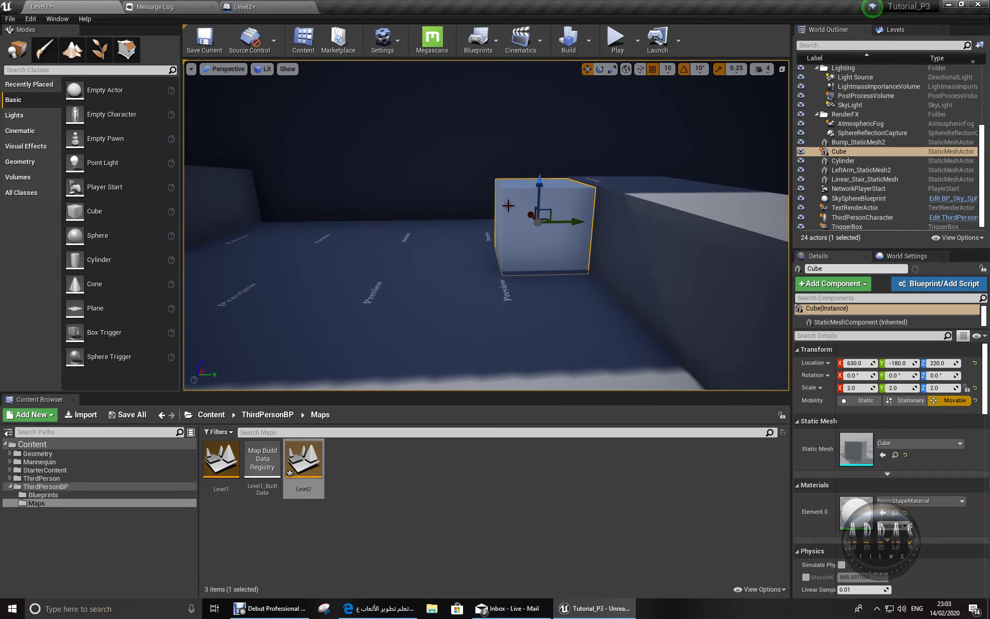
pyautogui.moveTo(497, 310); pyautogui.dragTo(590, 360)
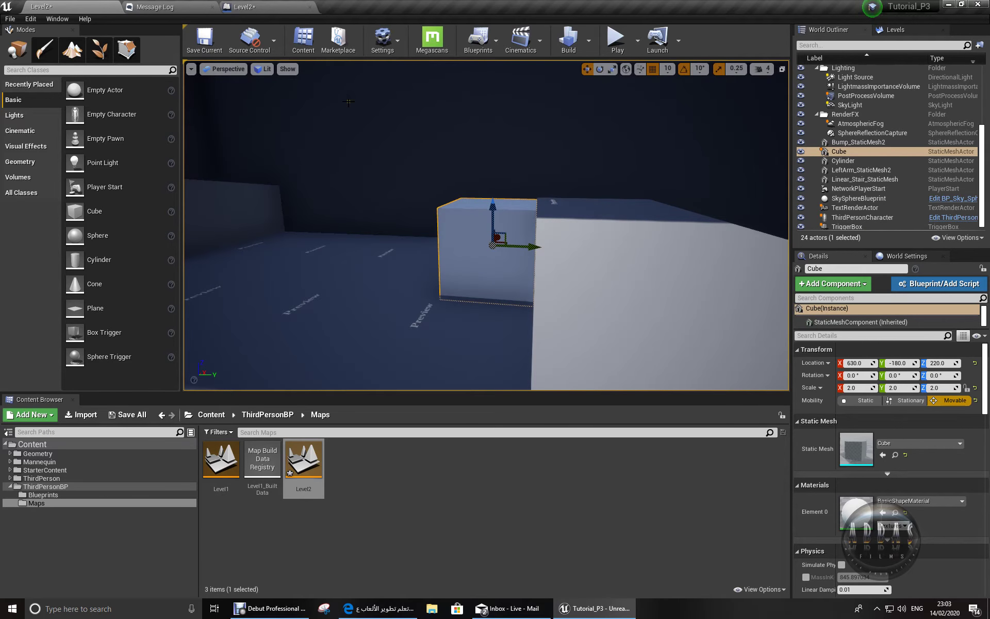
pyautogui.click(240, 6)
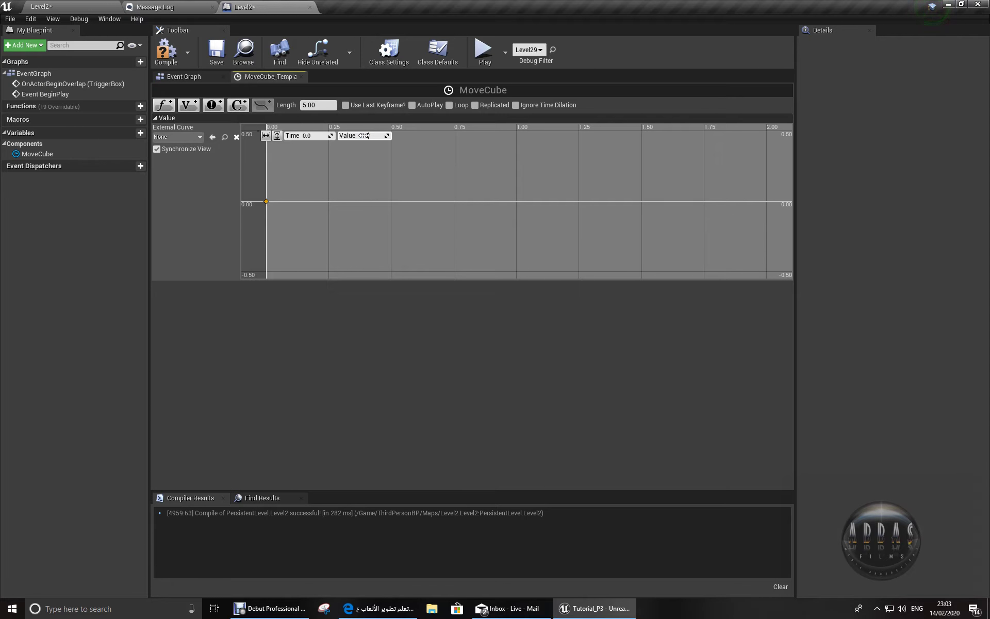
pyautogui.click(364, 135)
pyautogui.write('-180')
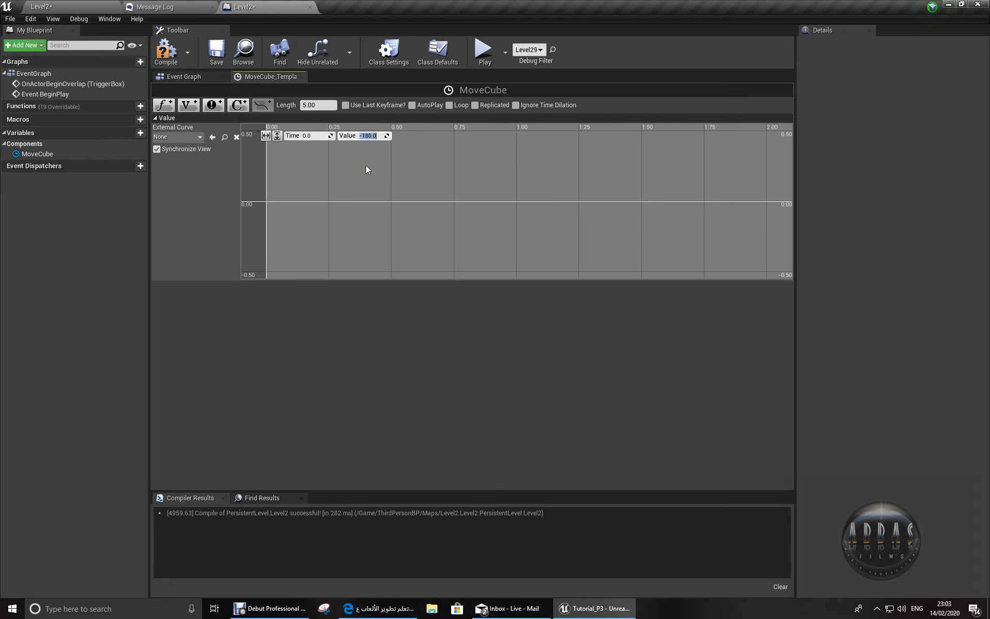
pyautogui.click(266, 135)
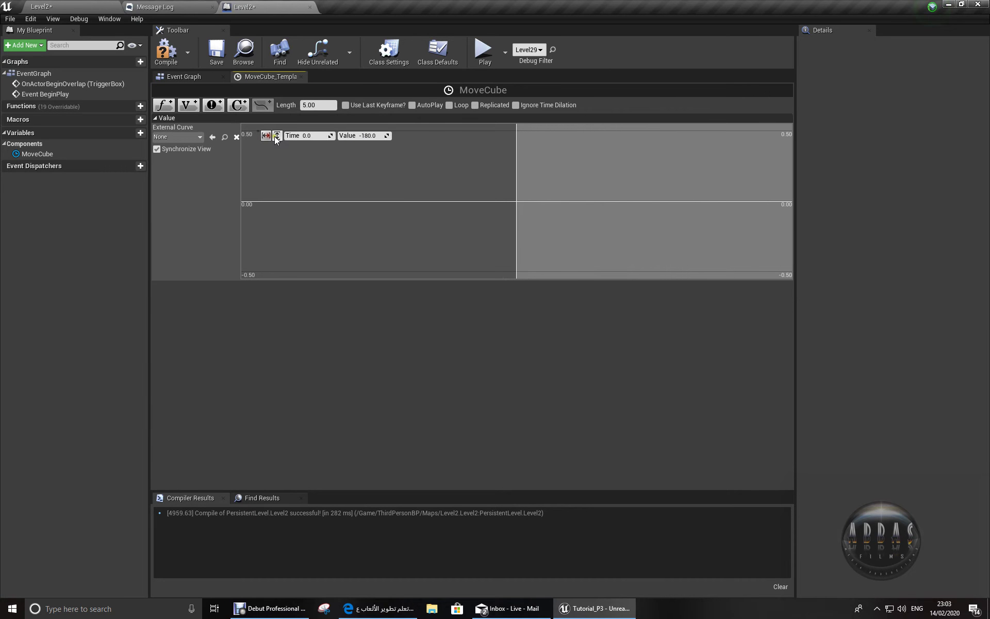
pyautogui.click(277, 135)
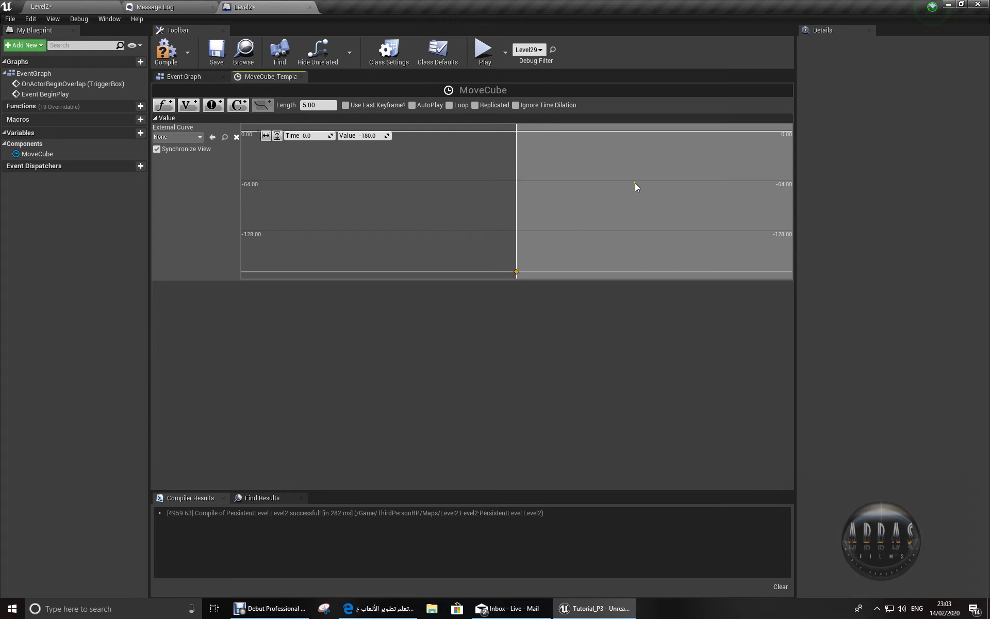
# - Add a second key near value 0 and set its time to 5.0
pyautogui.keyDown('shift'); pyautogui.click(650, 131); pyautogui.keyUp('shift')
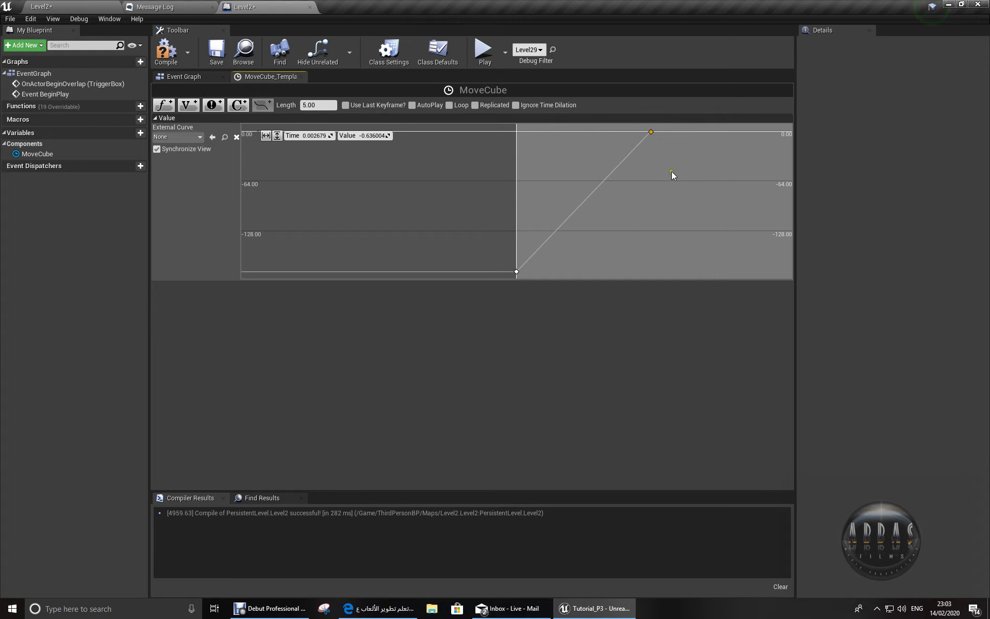
pyautogui.moveTo(653, 135)
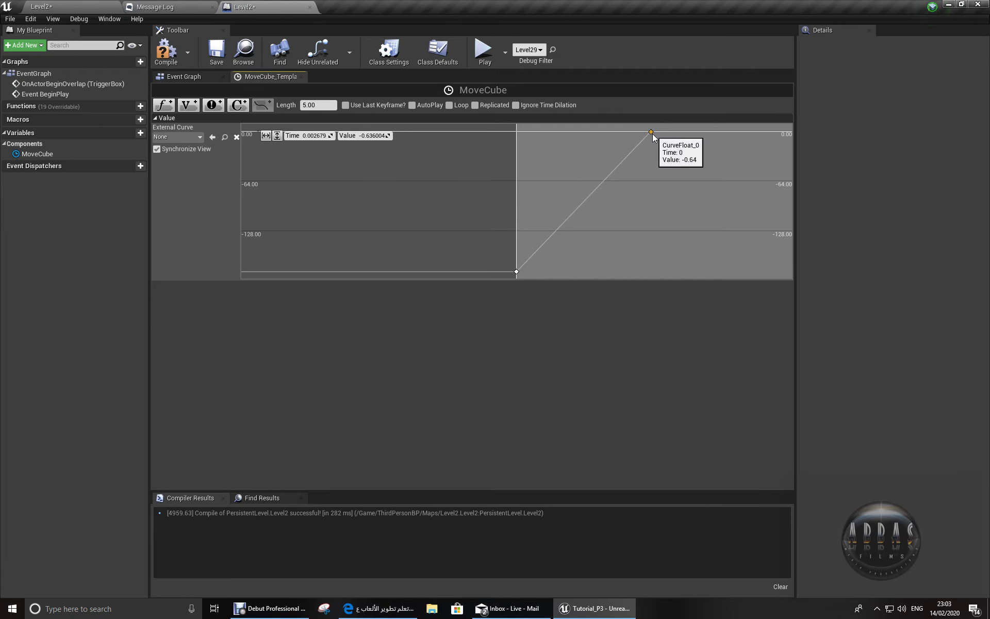
pyautogui.rightClick(675, 132)
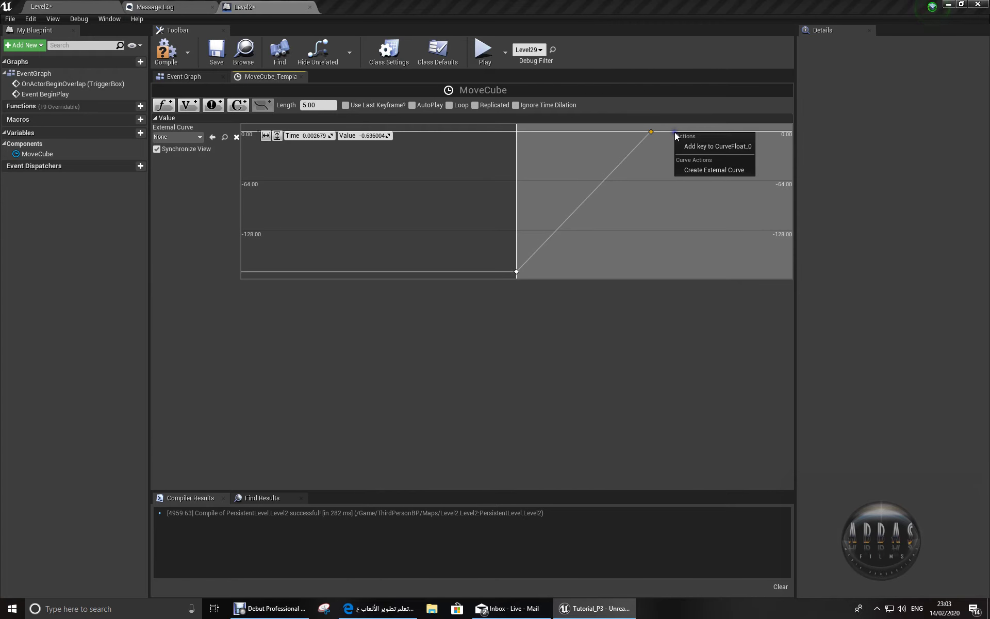
pyautogui.click(700, 146)
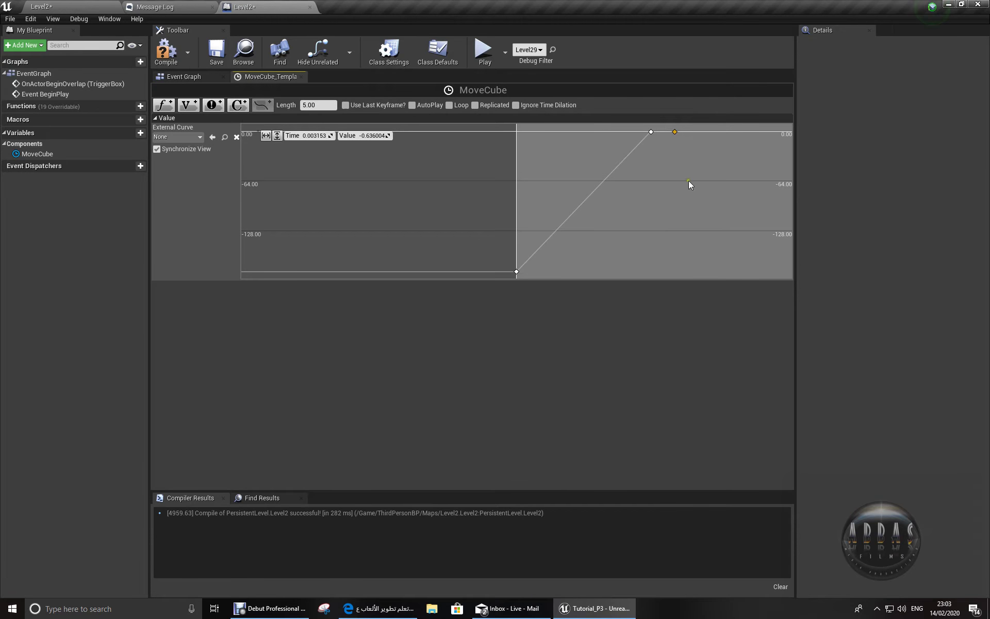
pyautogui.moveTo(674, 134)
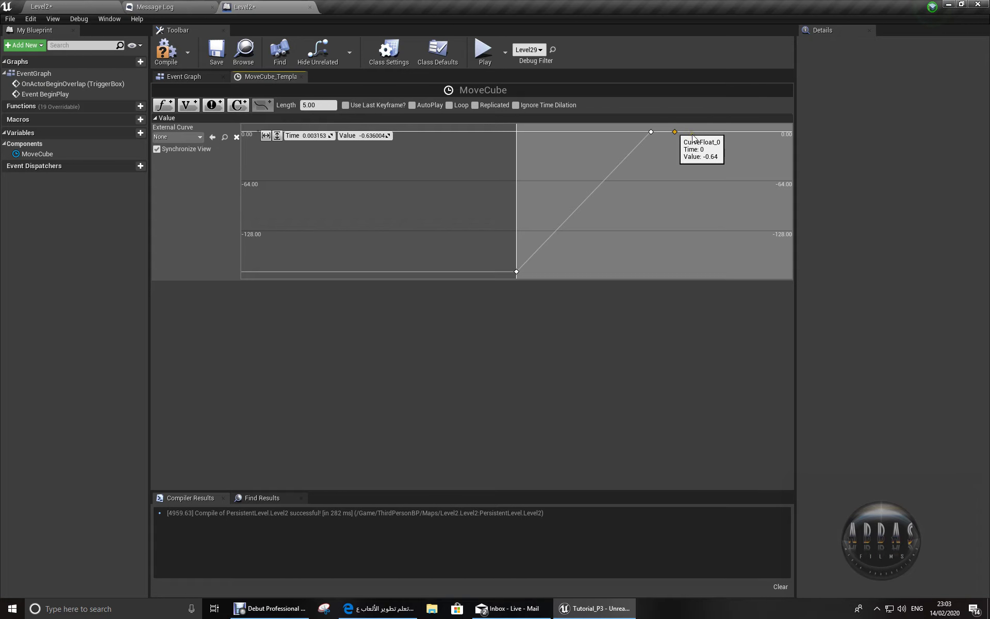
pyautogui.rightClick(692, 136)
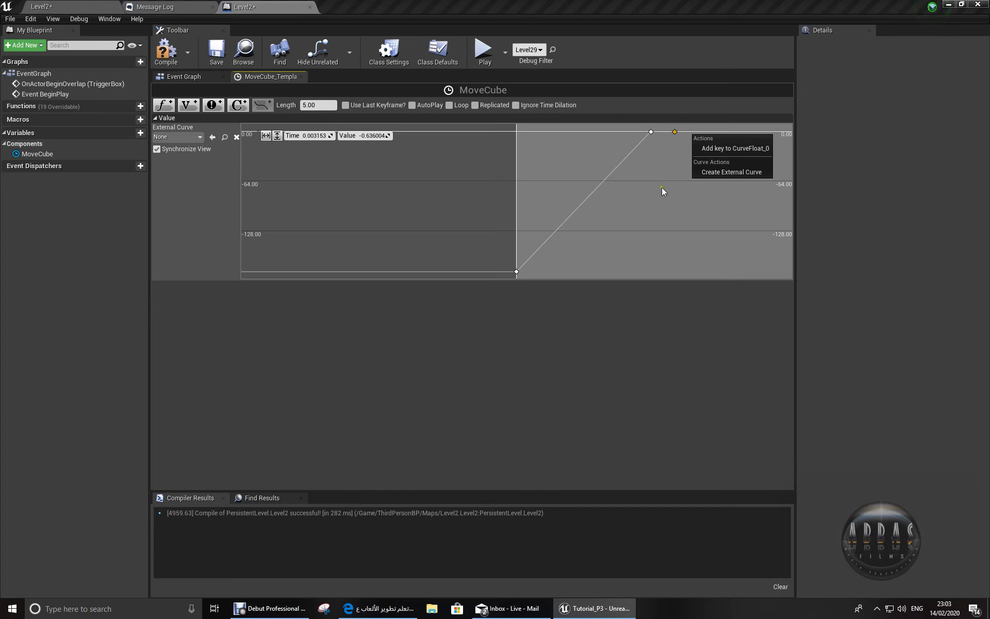
pyautogui.click(664, 163)
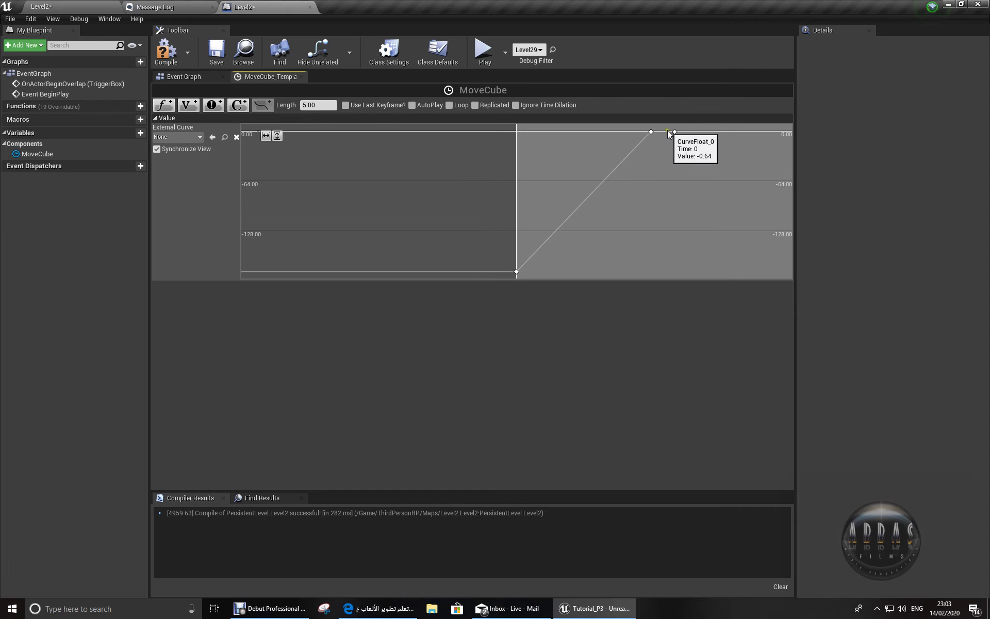
pyautogui.click(675, 131)
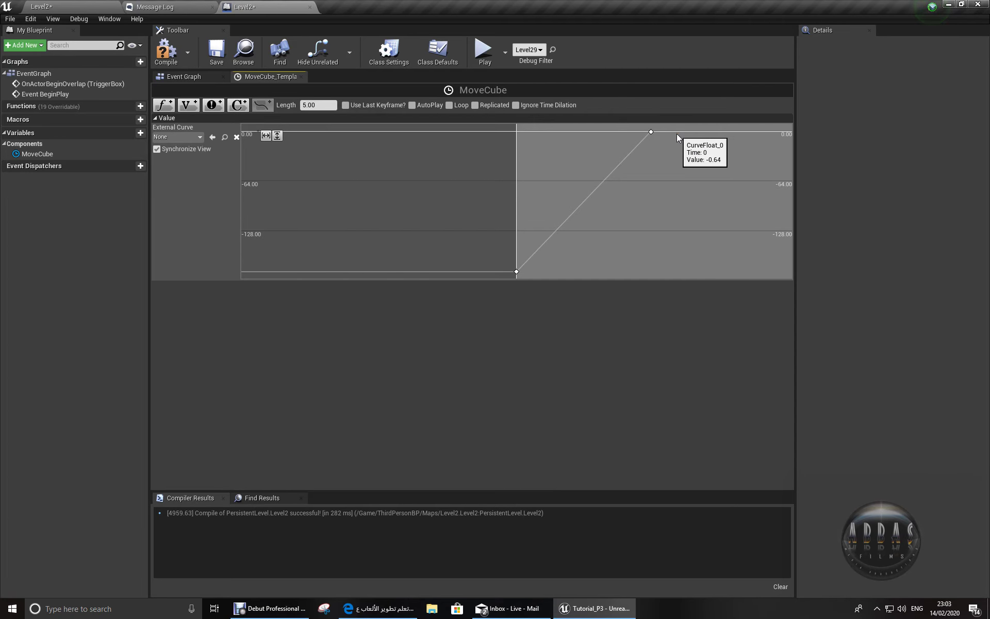
pyautogui.moveTo(676, 133); pyautogui.dragTo(652, 132)
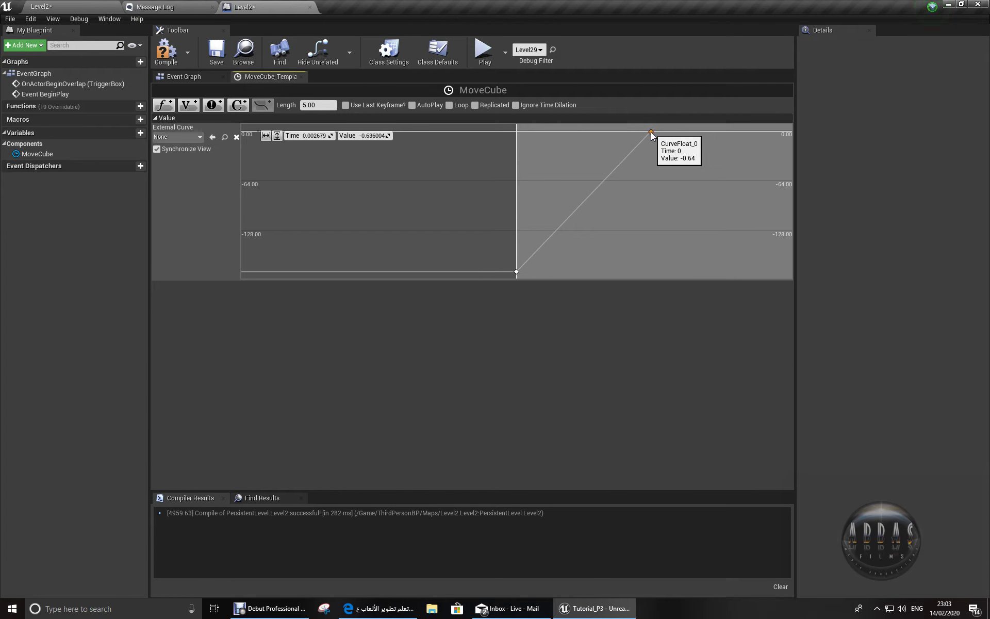
pyautogui.click(321, 135)
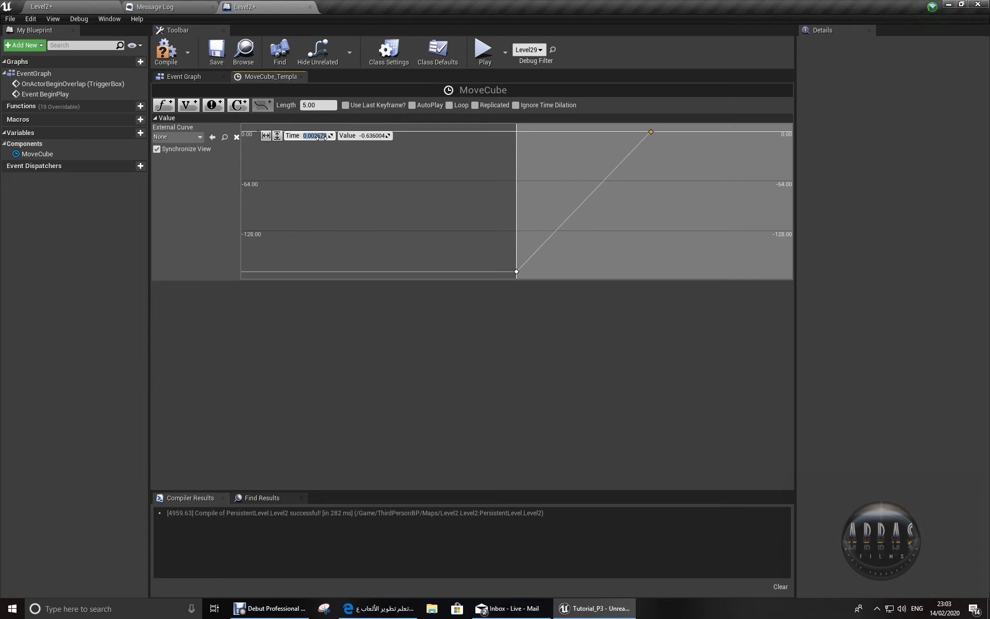
pyautogui.write('5.0')
pyautogui.press('Return')
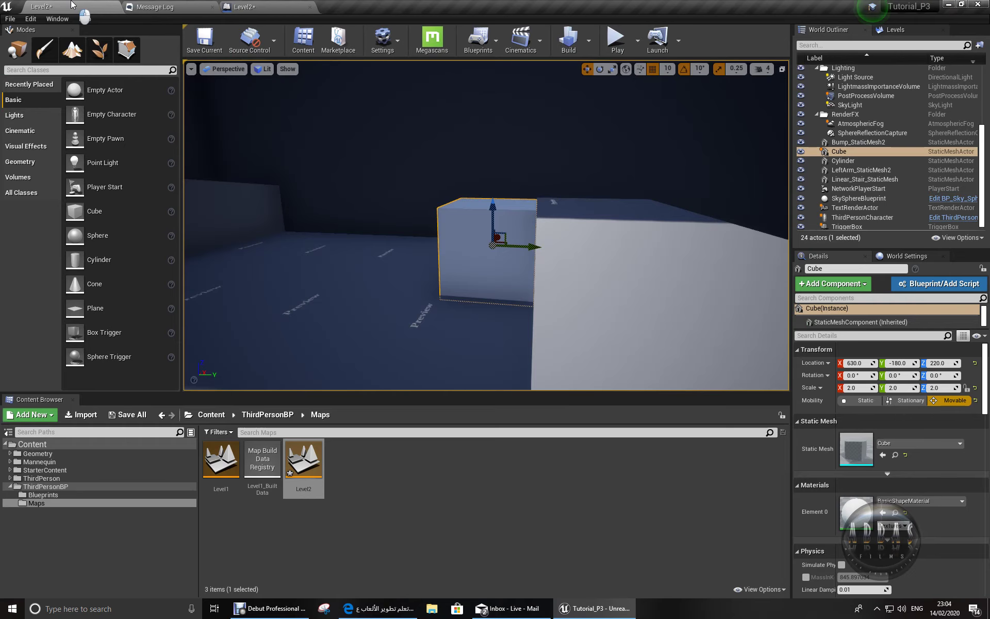
# - Slide the Cube along Y in the viewport until its location reads -1040
pyautogui.click(41, 7)
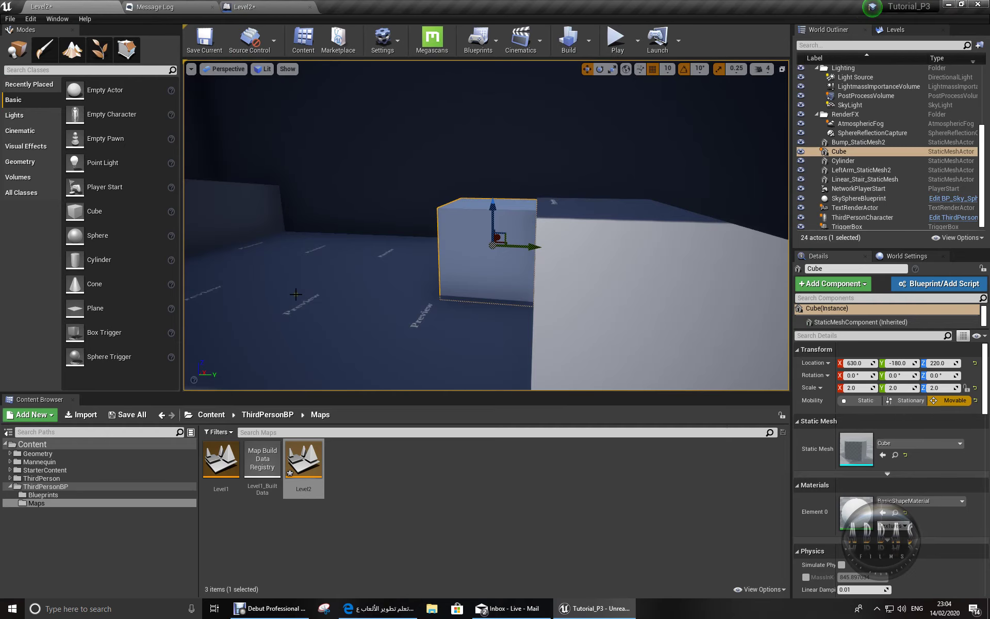
pyautogui.moveTo(306, 279); pyautogui.dragTo(453, 272, button='right')
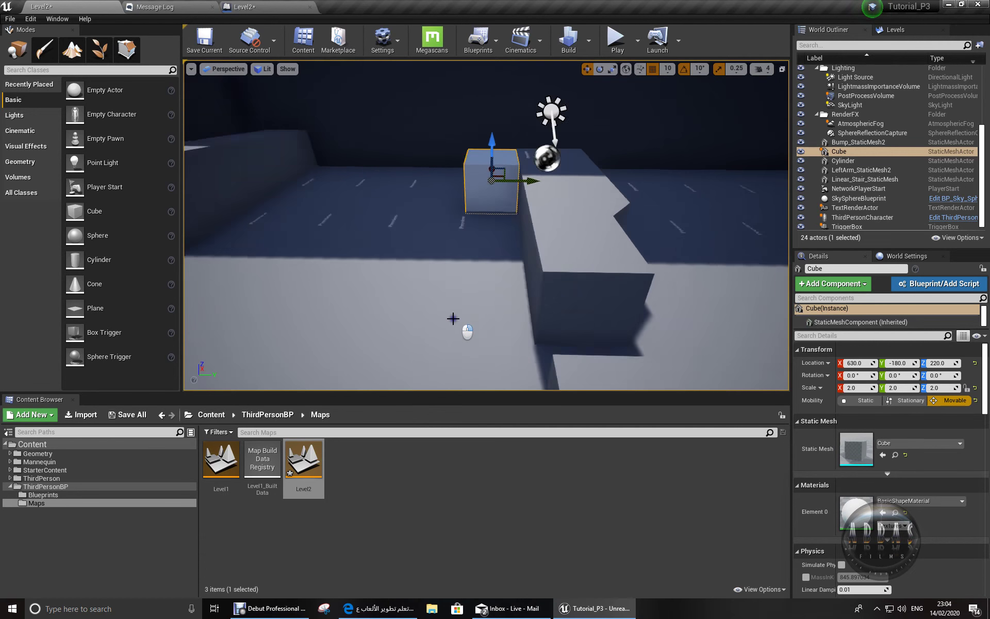
pyautogui.moveTo(588, 227); pyautogui.dragTo(402, 227)
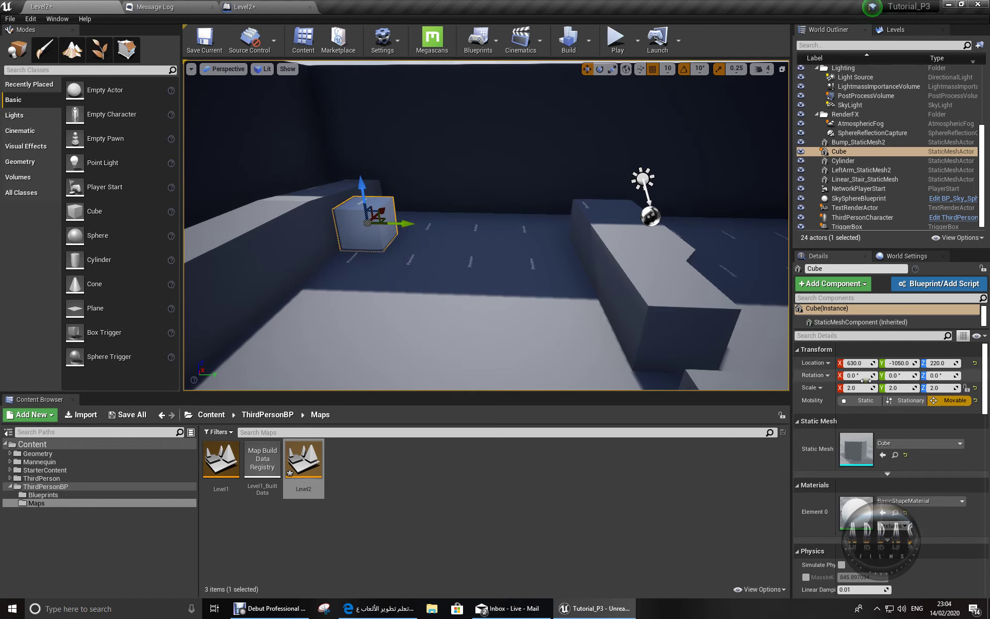
pyautogui.press('f')
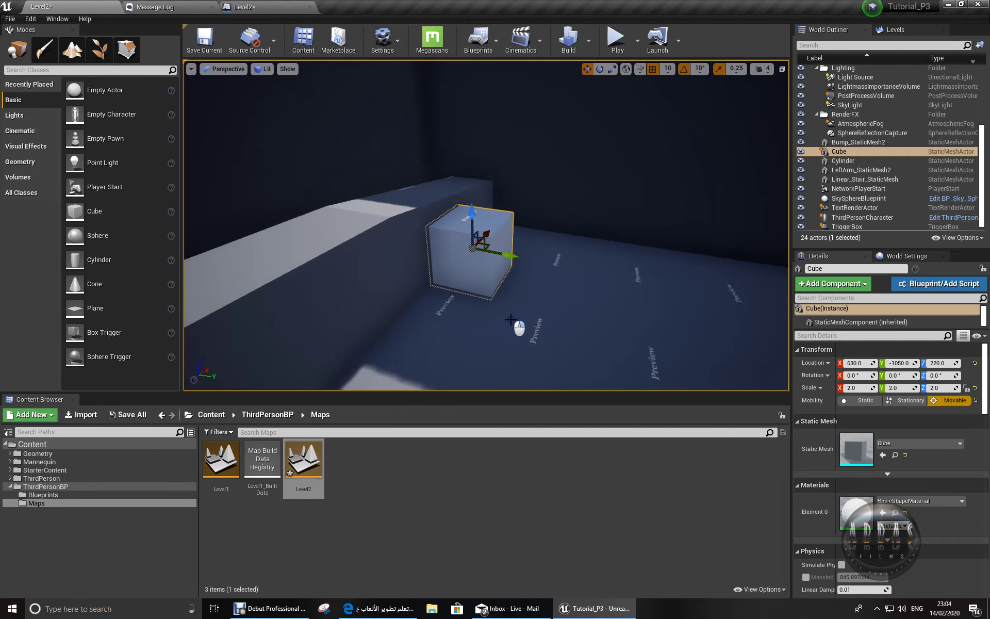
pyautogui.moveTo(546, 226); pyautogui.dragTo(566, 237)
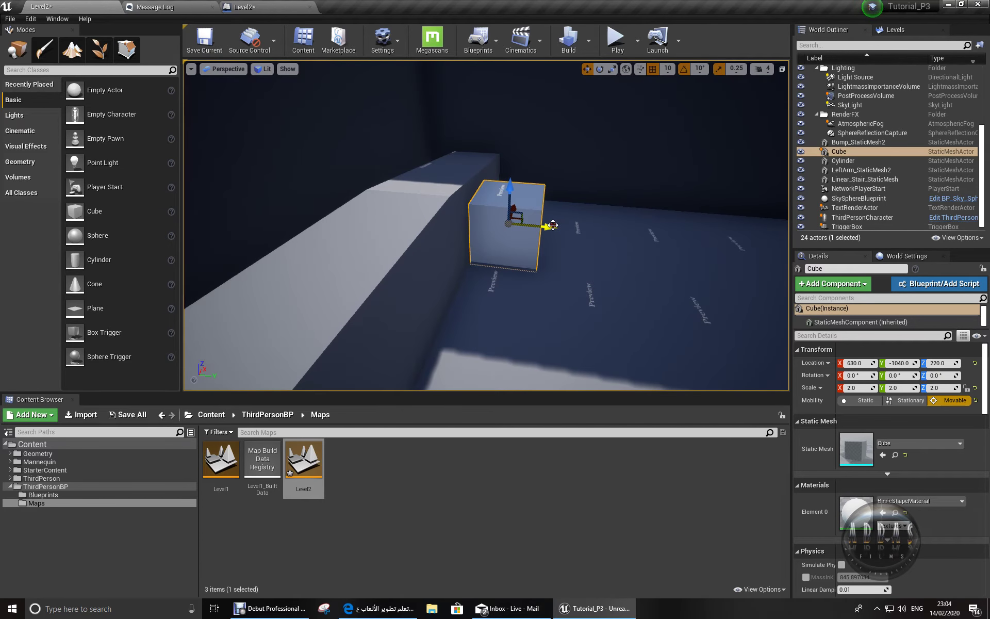
pyautogui.click(278, 6)
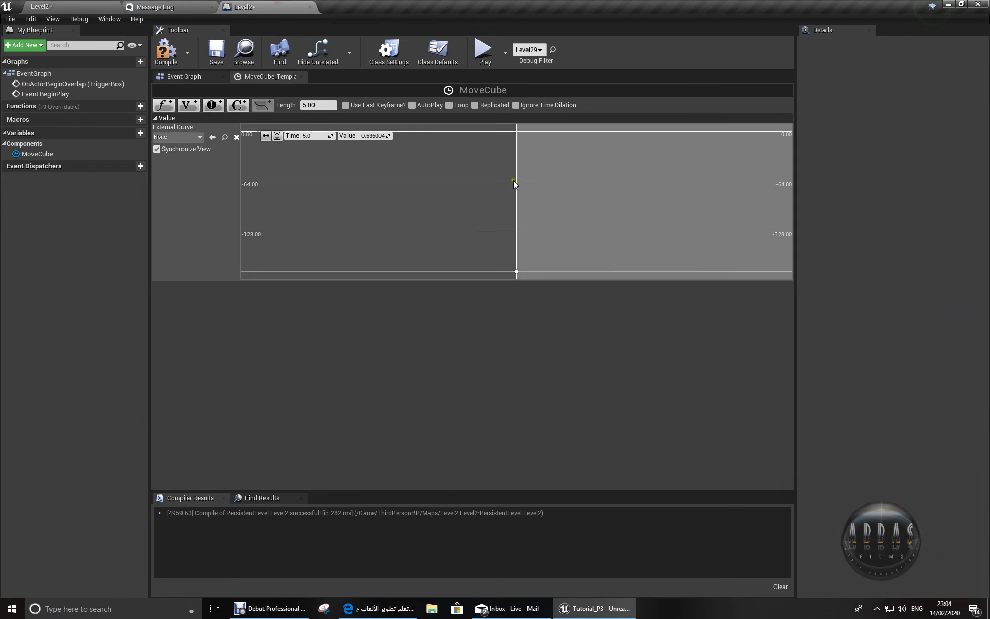
# - Set the end key's value to -1040, compile, fit the curve, and return to the event graph
pyautogui.click(371, 135)
pyautogui.write('-1040')
pyautogui.press('Return')
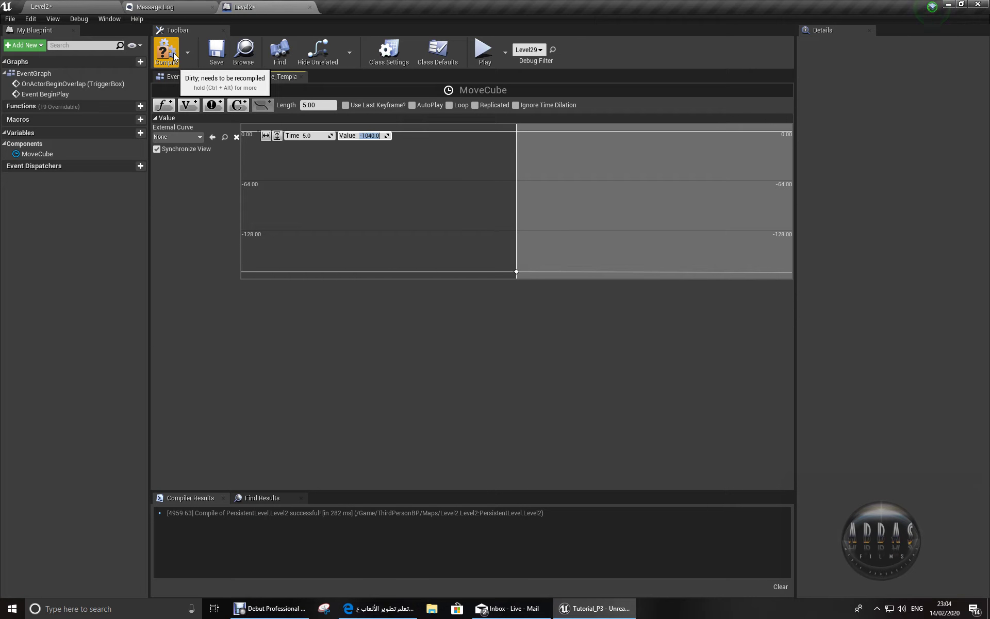
pyautogui.click(166, 51)
pyautogui.click(216, 51)
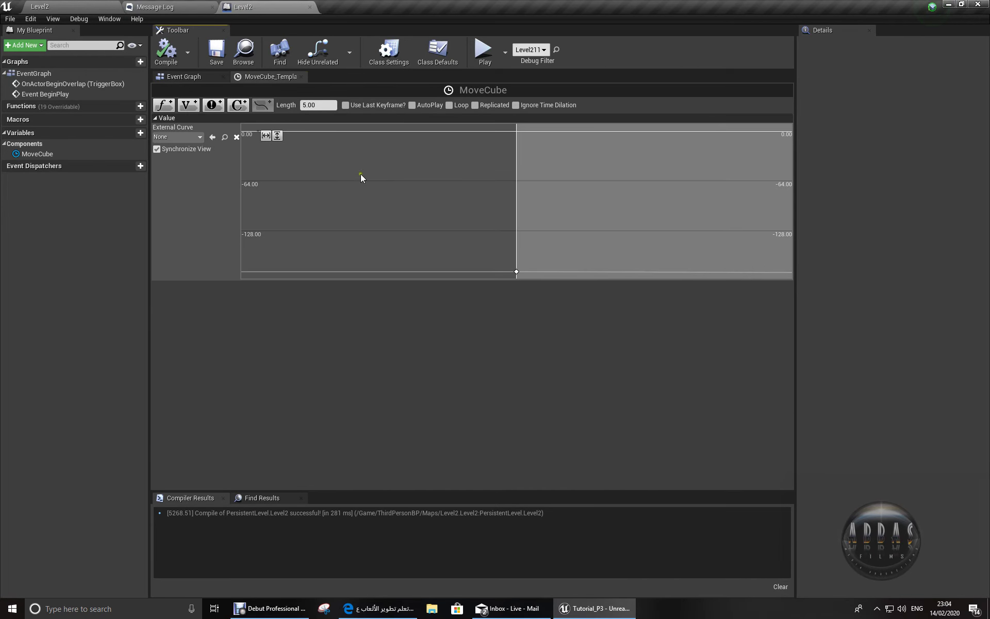
pyautogui.click(266, 135)
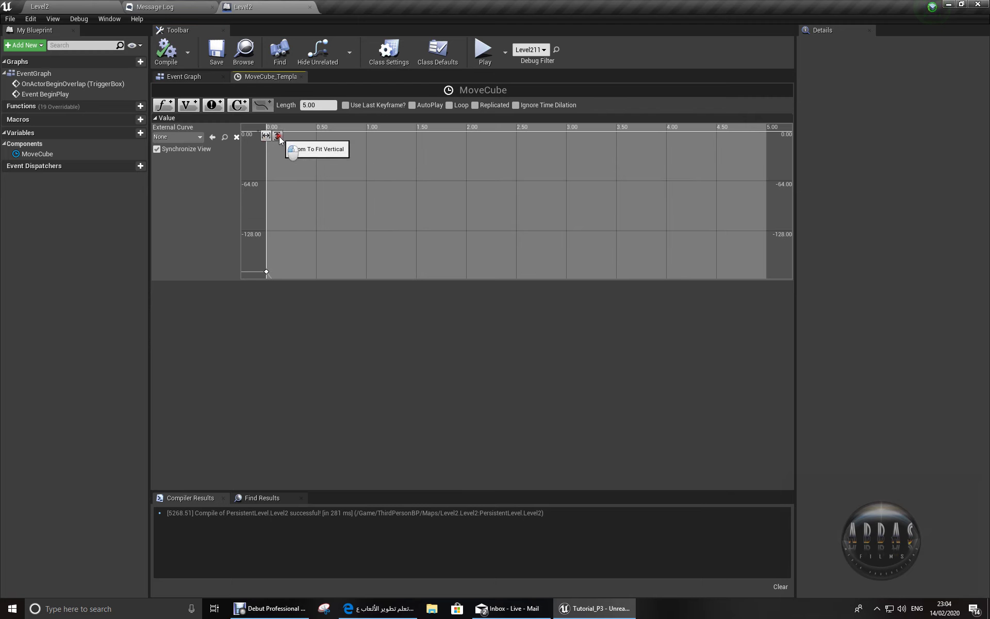
pyautogui.click(279, 135)
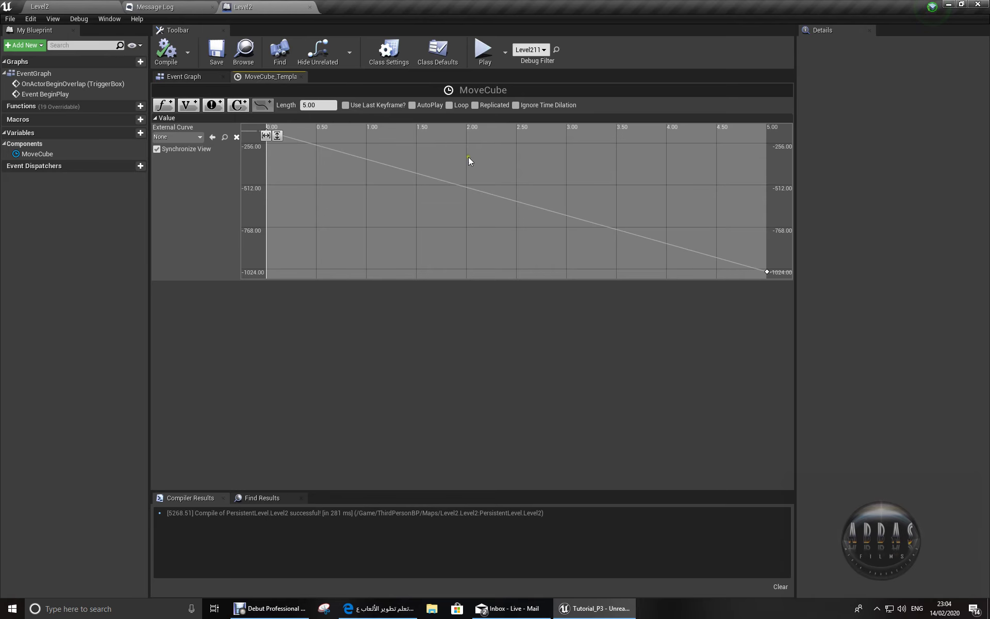
pyautogui.click(207, 79)
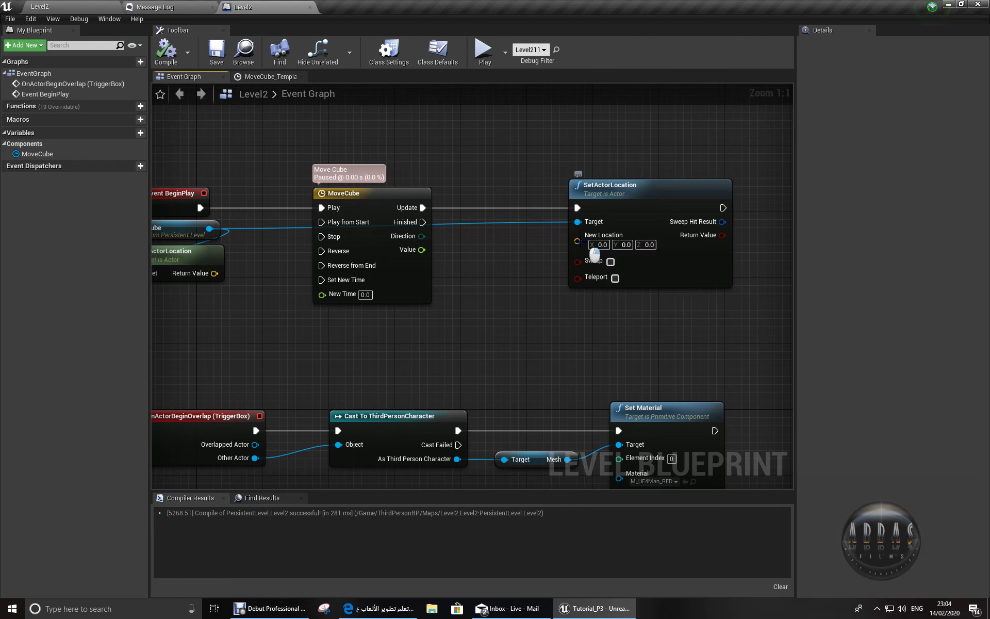
# - Split New Location into X, Y, Z pins and wire the timeline's Value into Y
pyautogui.rightClick(580, 241)
pyautogui.click(599, 264)
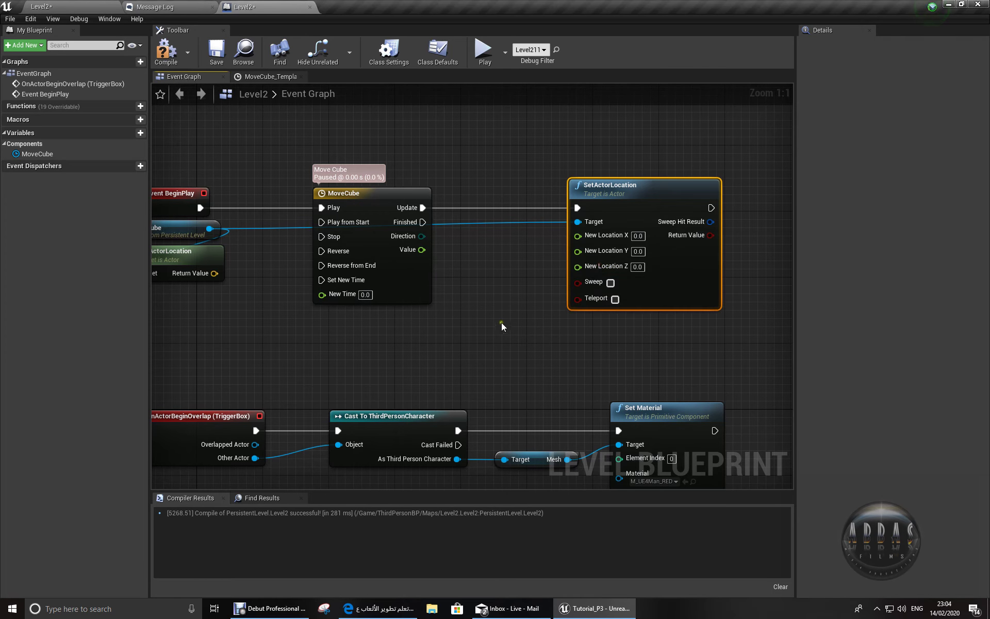
pyautogui.rightClick(577, 236)
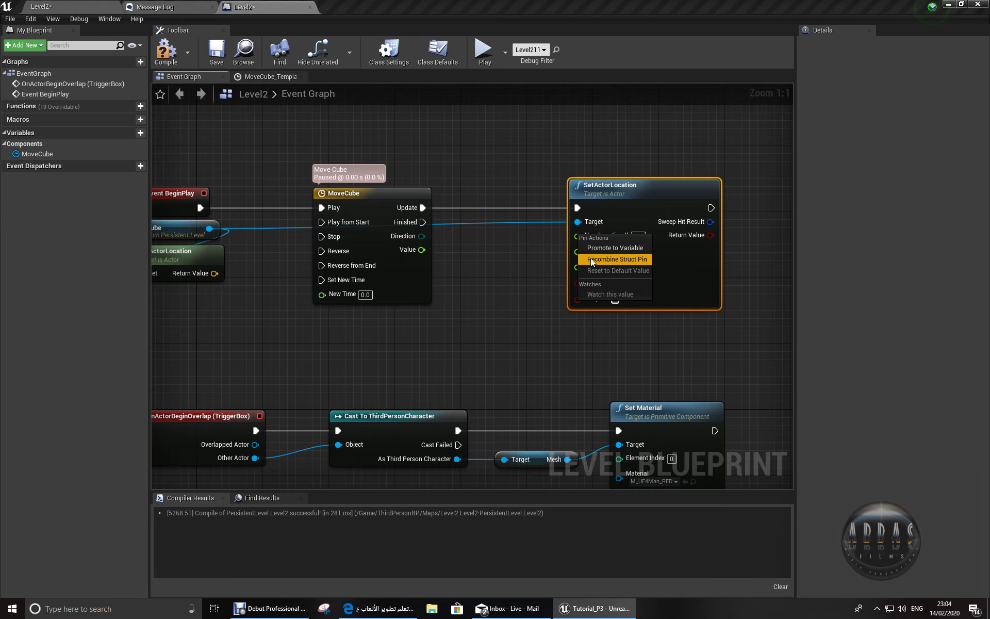
pyautogui.click(593, 261)
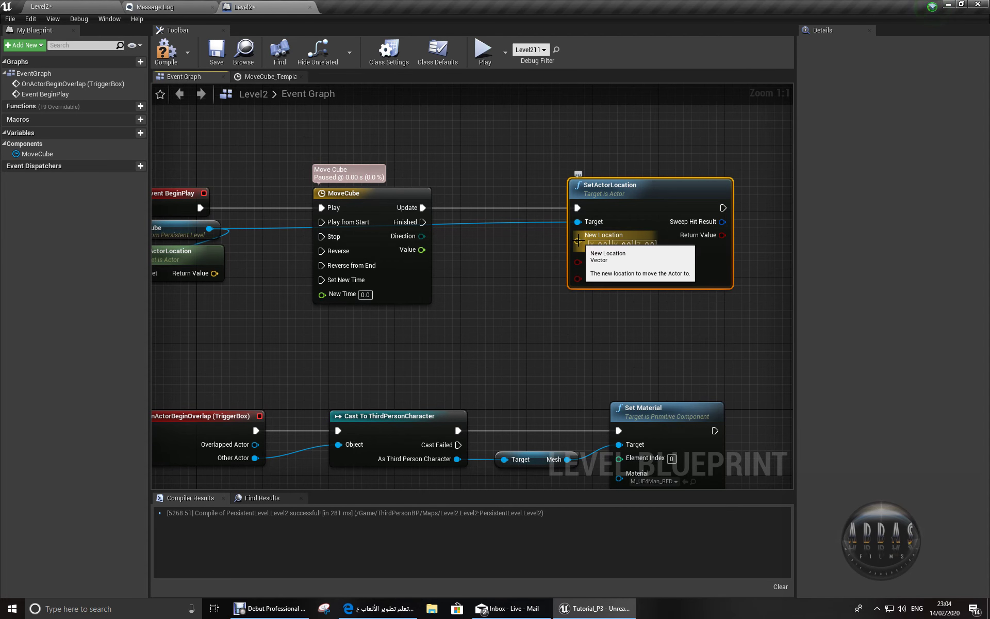
pyautogui.rightClick(578, 240)
pyautogui.click(541, 261)
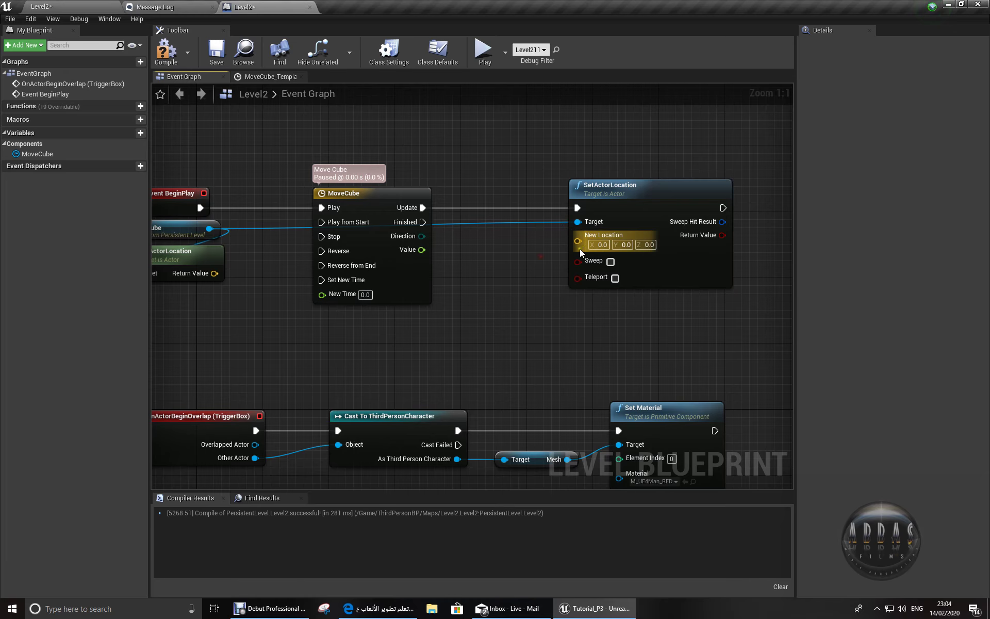
pyautogui.rightClick(578, 241)
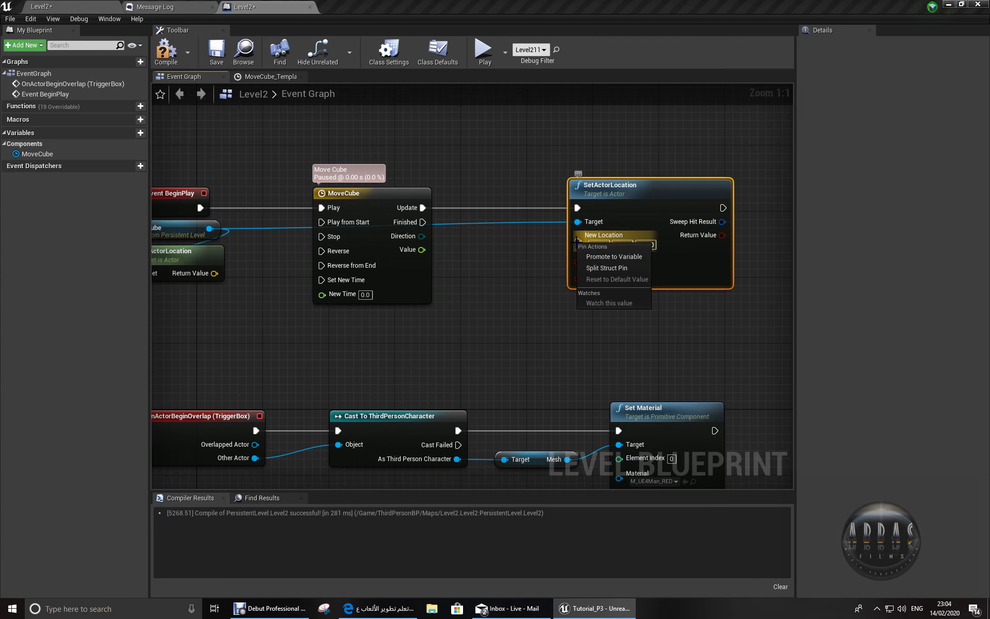
pyautogui.click(599, 269)
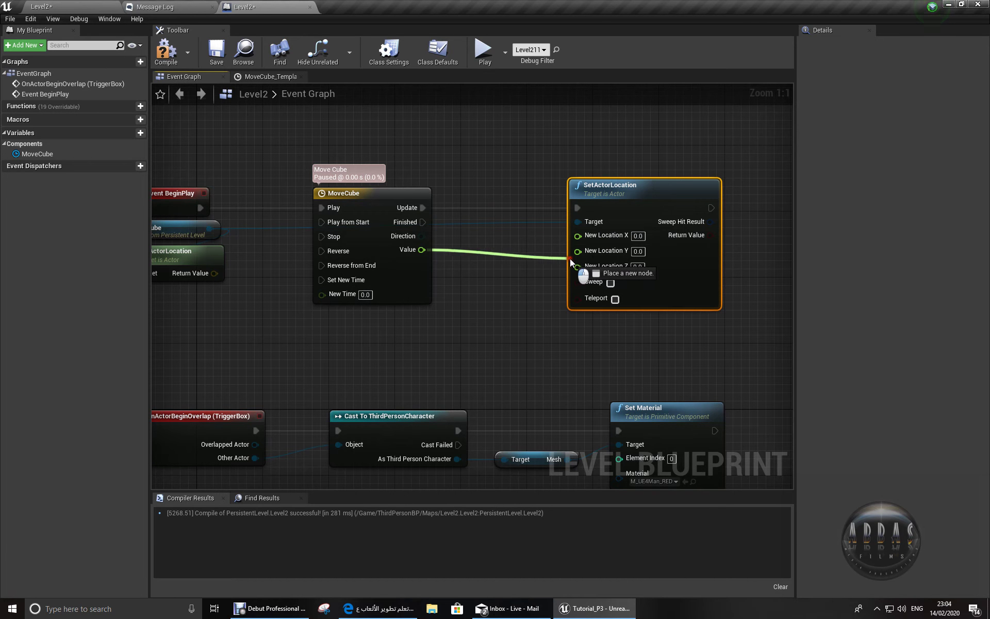
pyautogui.moveTo(534, 260); pyautogui.dragTo(577, 251)
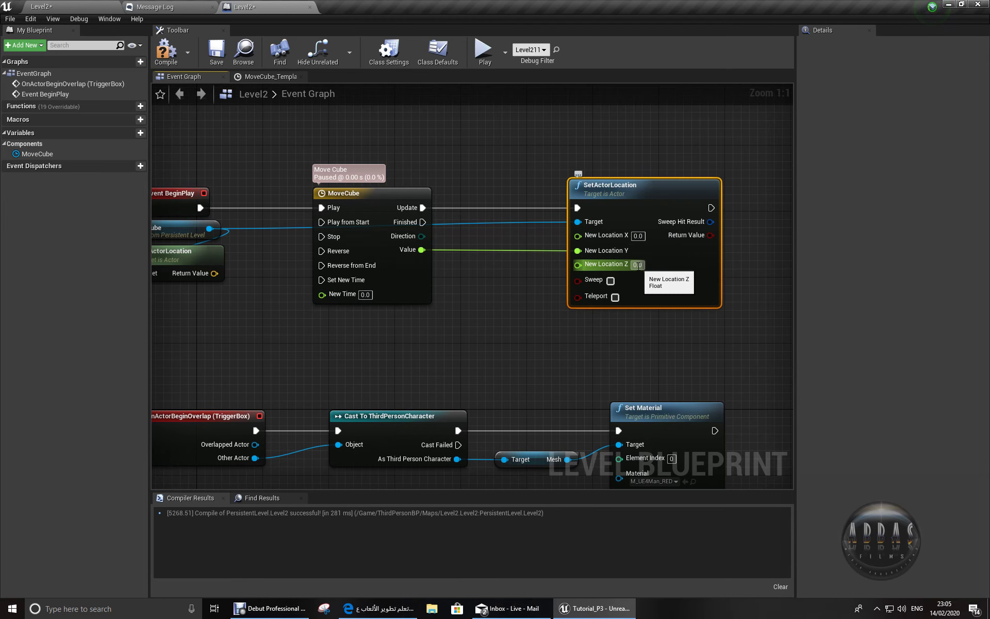
pyautogui.moveTo(466, 318); pyautogui.dragTo(510, 329, button='right')
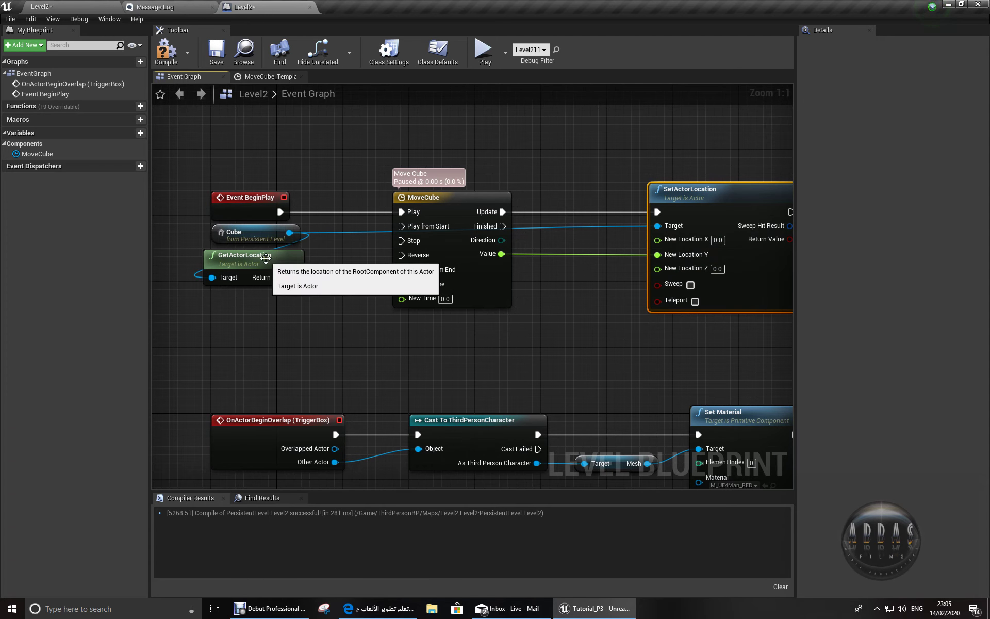
# - Add a Break Vector node from GetActorLocation's Return Value
pyautogui.click(267, 252)
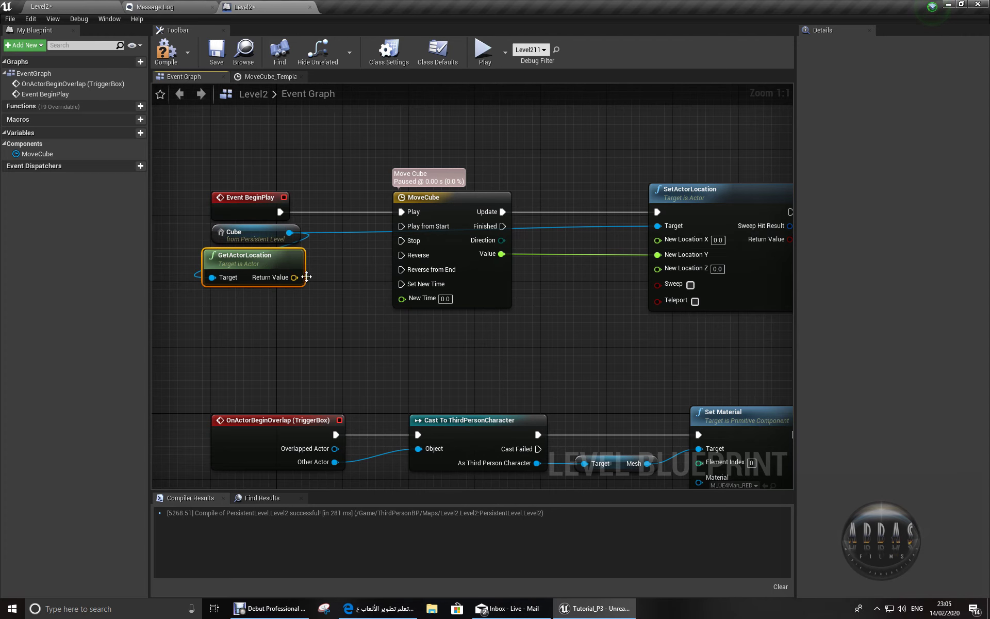
pyautogui.rightClick(295, 277)
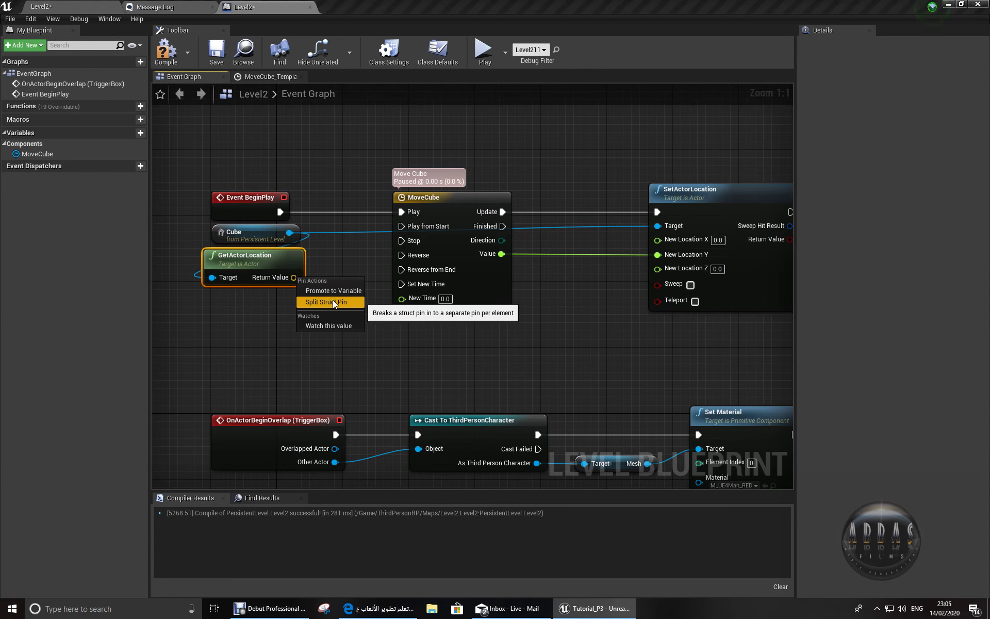
pyautogui.click(332, 258)
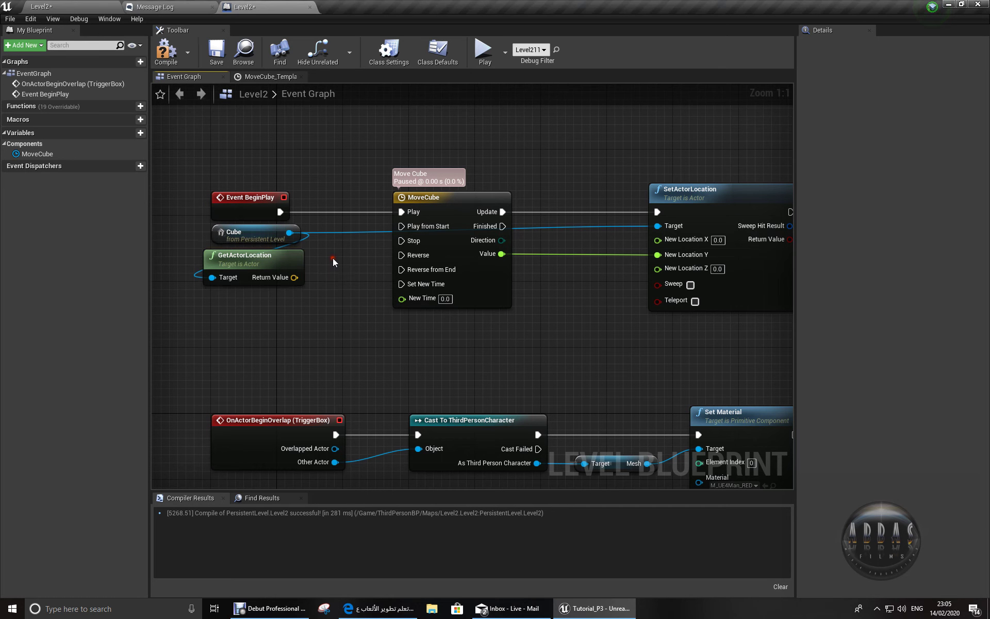
pyautogui.moveTo(294, 277); pyautogui.dragTo(565, 274)
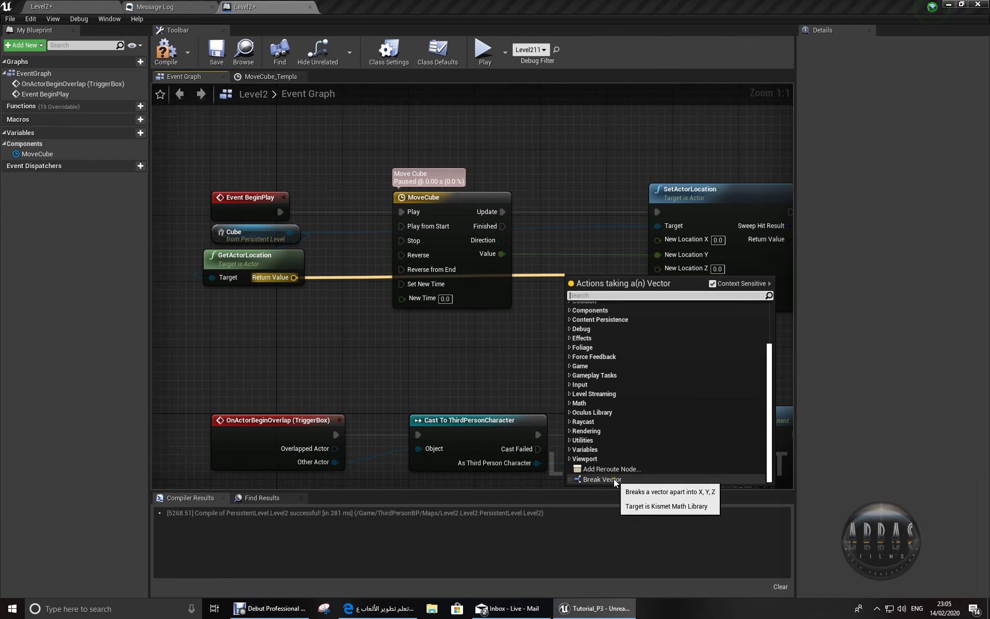
pyautogui.click(614, 479)
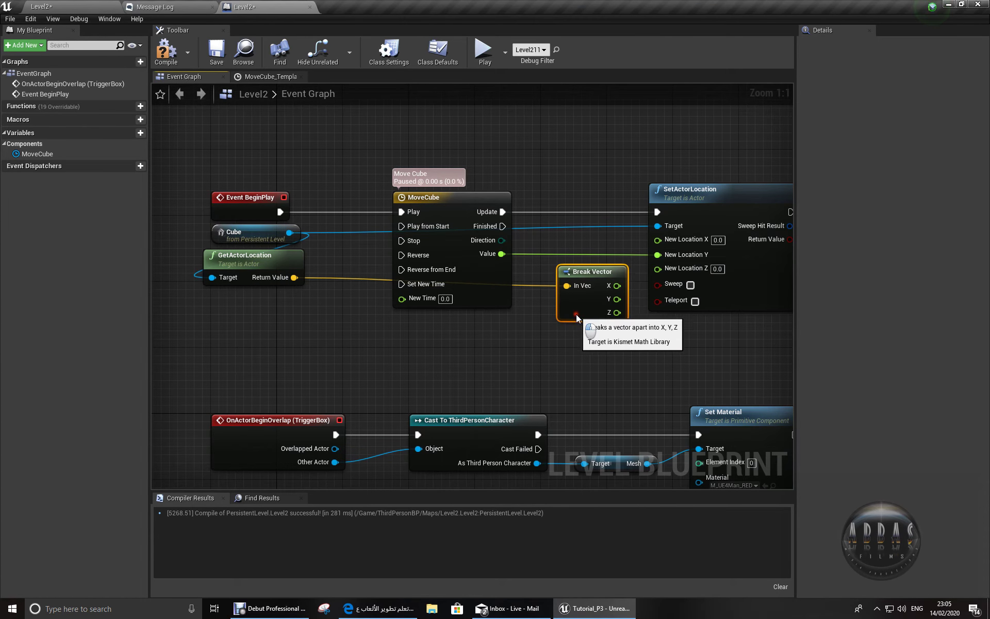
pyautogui.moveTo(639, 348); pyautogui.dragTo(547, 363, button='right')
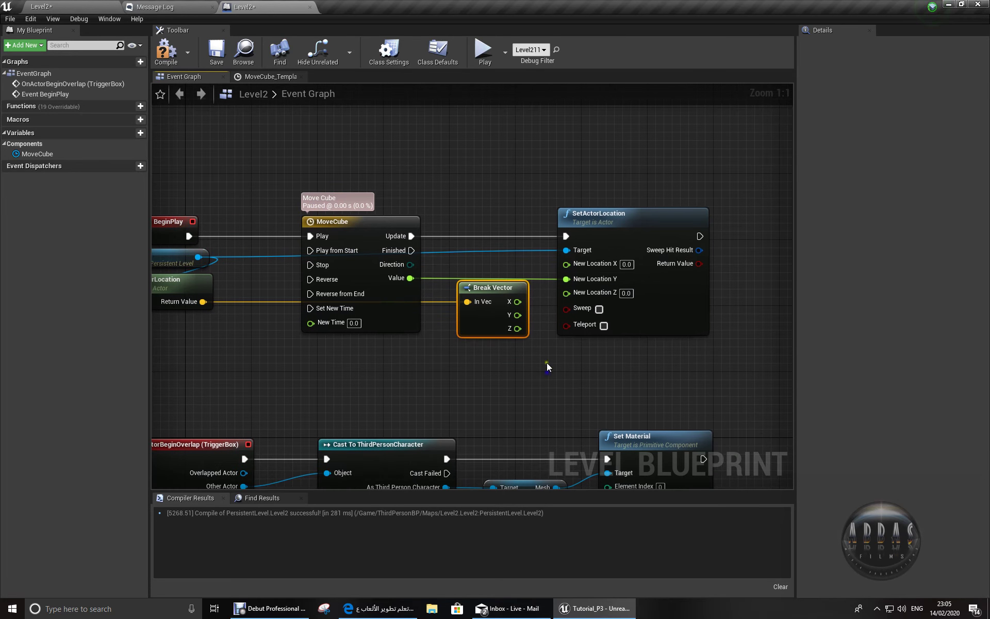
# - Wire Break Vector X and Z into New Location X and Z, then compile
pyautogui.moveTo(517, 301); pyautogui.dragTo(566, 263)
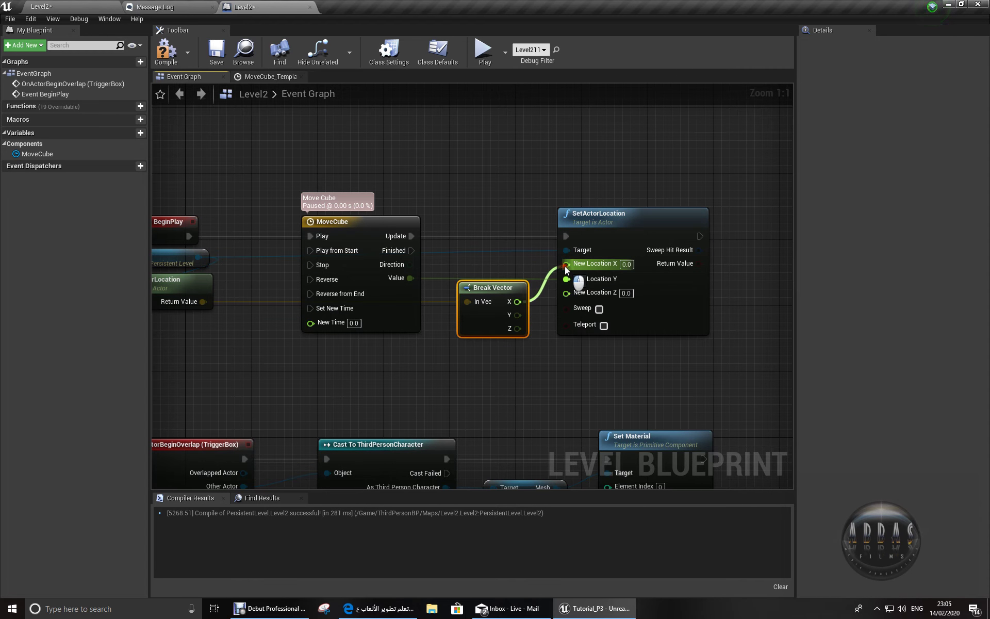
pyautogui.moveTo(517, 328); pyautogui.dragTo(566, 289)
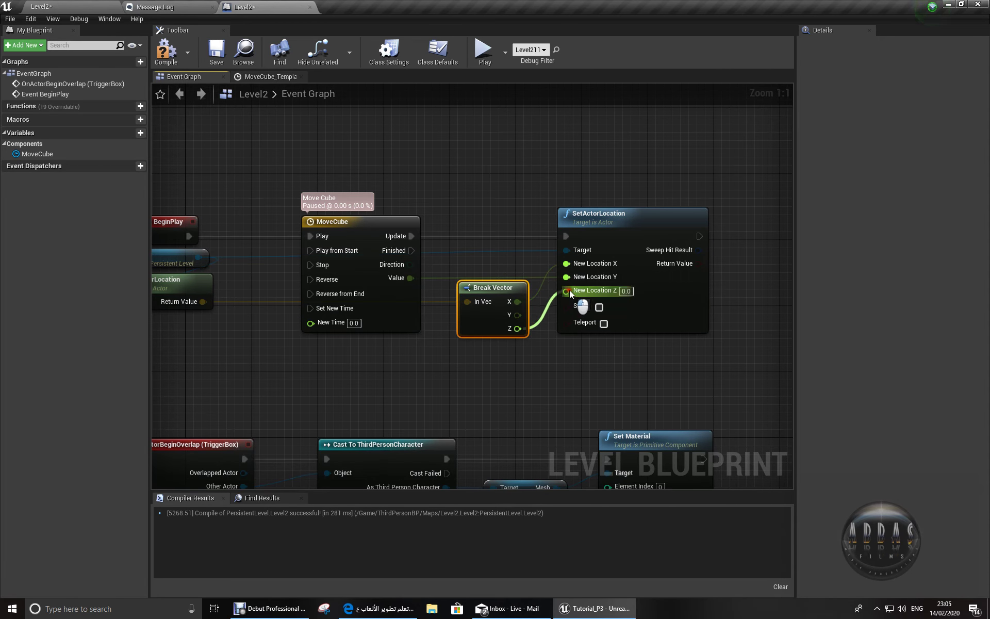
pyautogui.moveTo(379, 373); pyautogui.dragTo(427, 365, button='right')
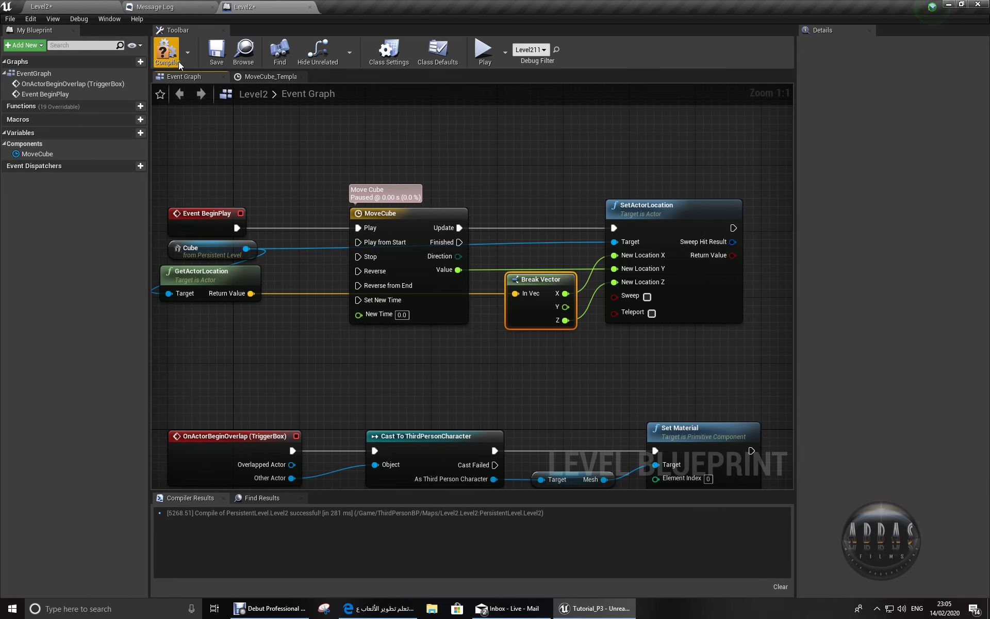
pyautogui.click(178, 61)
pyautogui.click(217, 52)
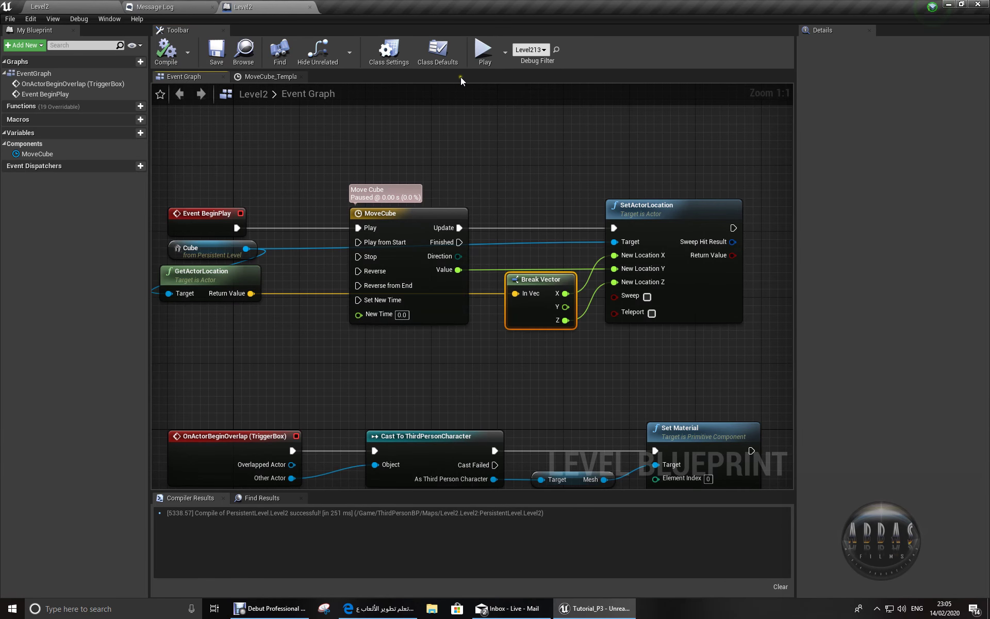
# - Run a Level2 standalone preview, moving the character toward the cube and looking around, then stop it
pyautogui.click(483, 50)
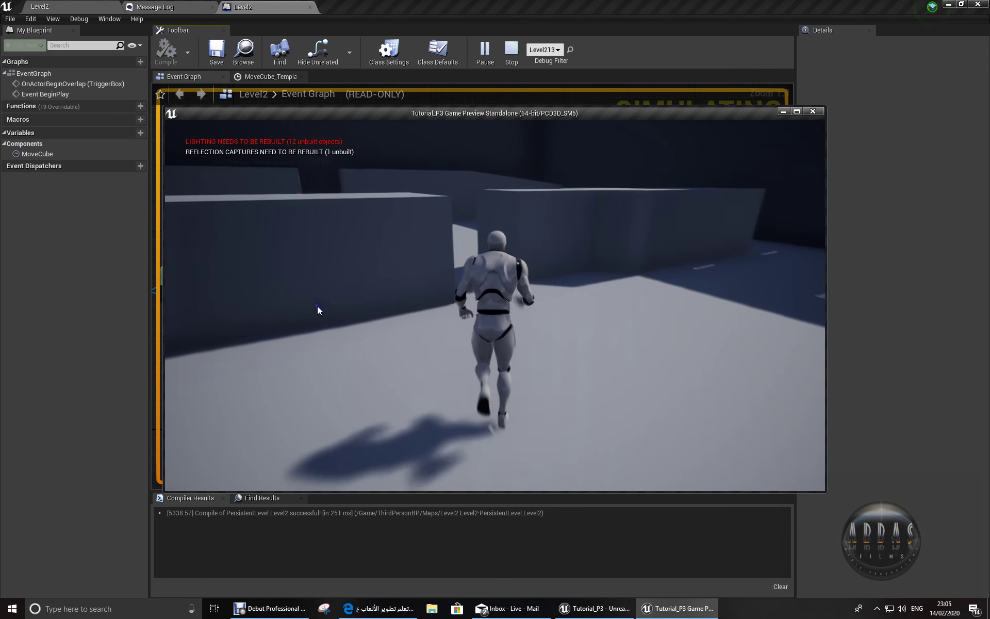
pyautogui.press('w')
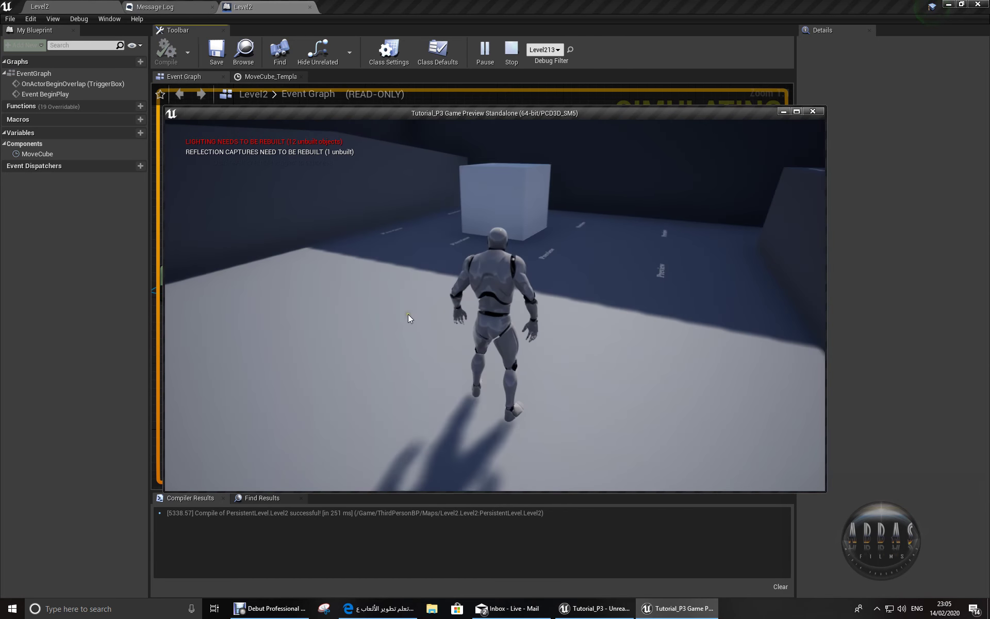
pyautogui.press('a')
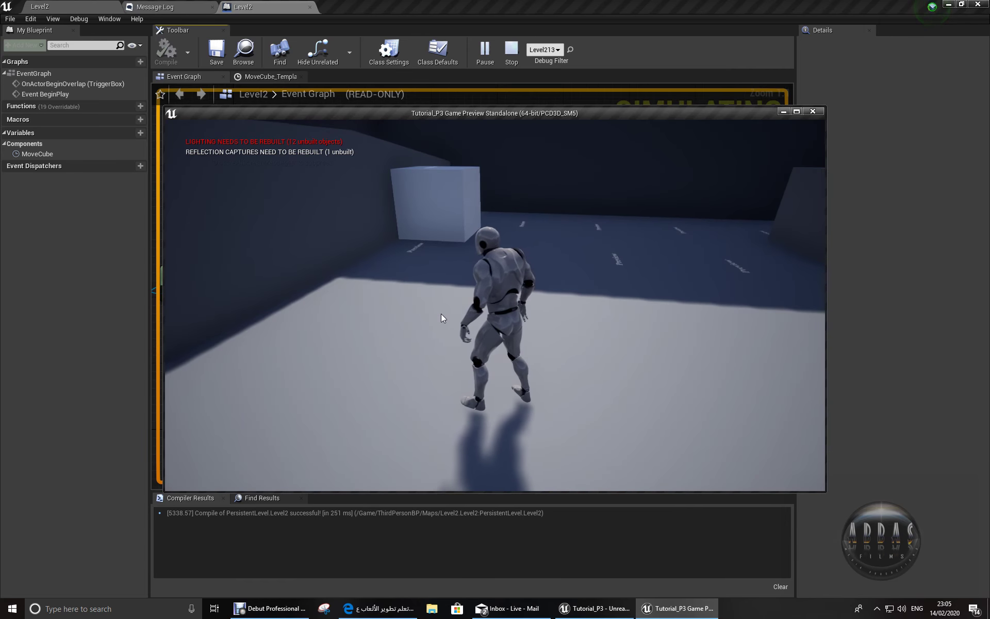
pyautogui.moveTo(441, 313)
pyautogui.mouseDown()
pyautogui.moveTo(485, 308)
pyautogui.moveTo(463, 304)
pyautogui.mouseUp()
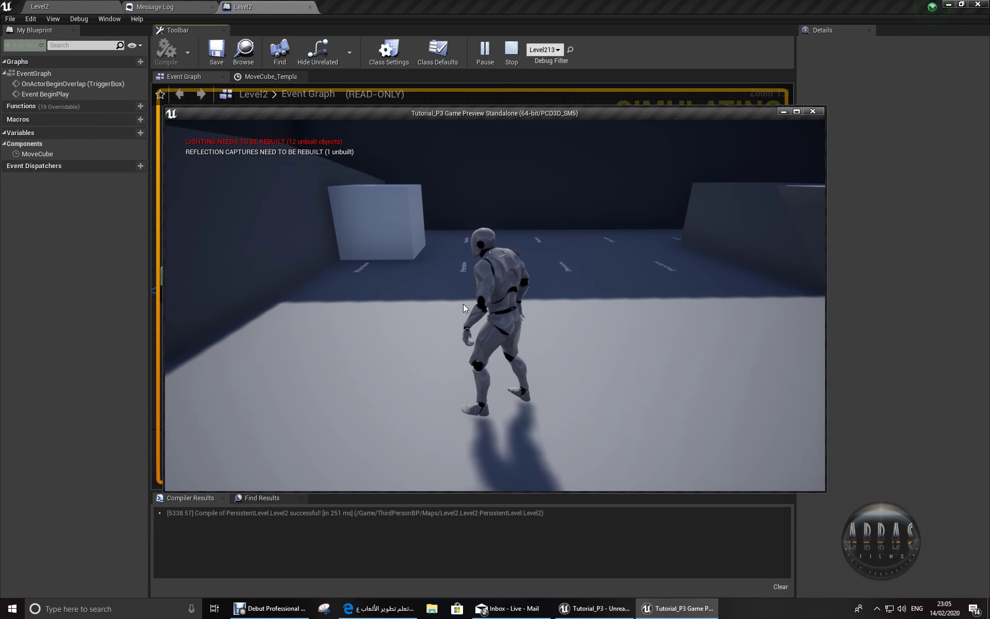
pyautogui.press('Escape')
# - Set the MoveCube timeline length to 10 seconds
pyautogui.doubleClick(420, 230)
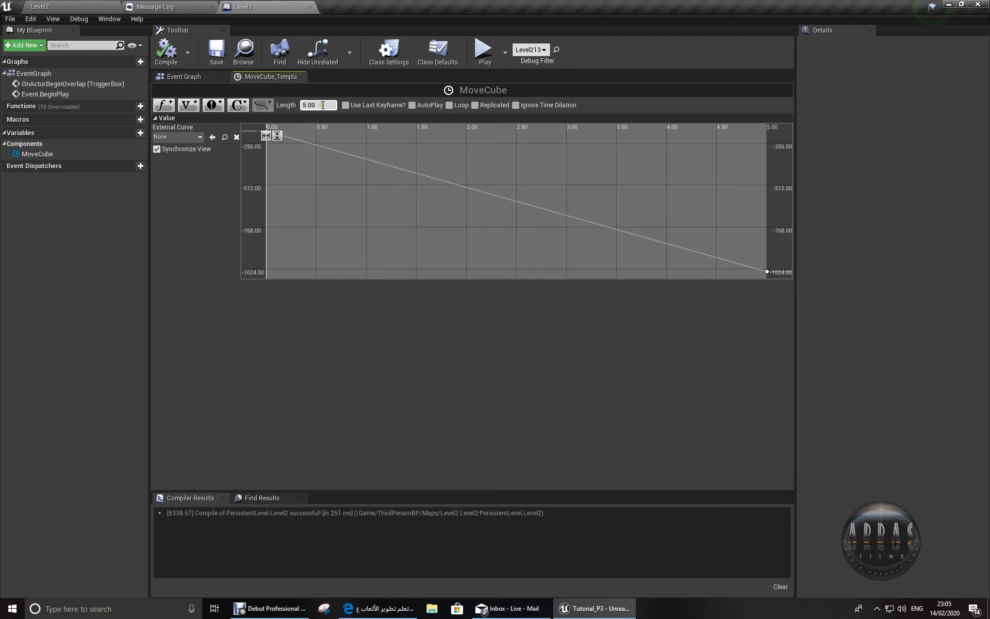
pyautogui.write('10')
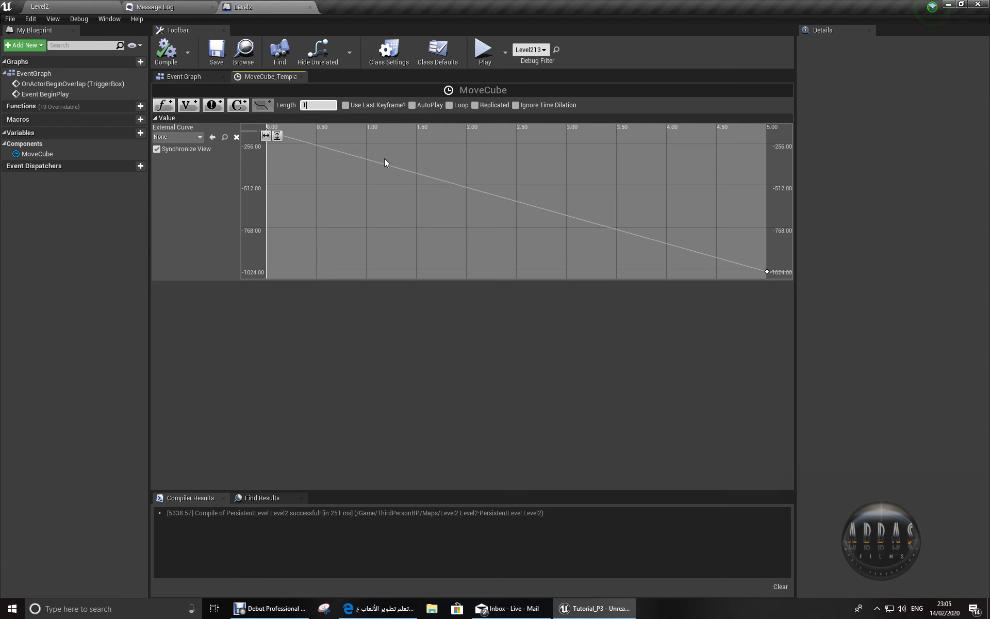
pyautogui.press('Return')
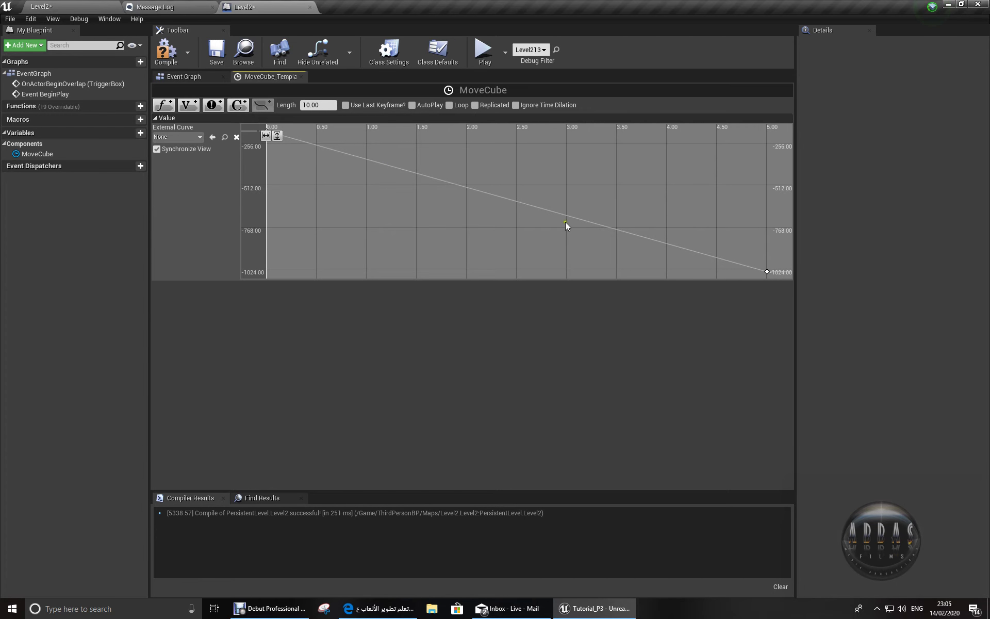
# - Add a third curve key at time 10.0, value -180, then compile and save the blueprint
pyautogui.rightClick(781, 271)
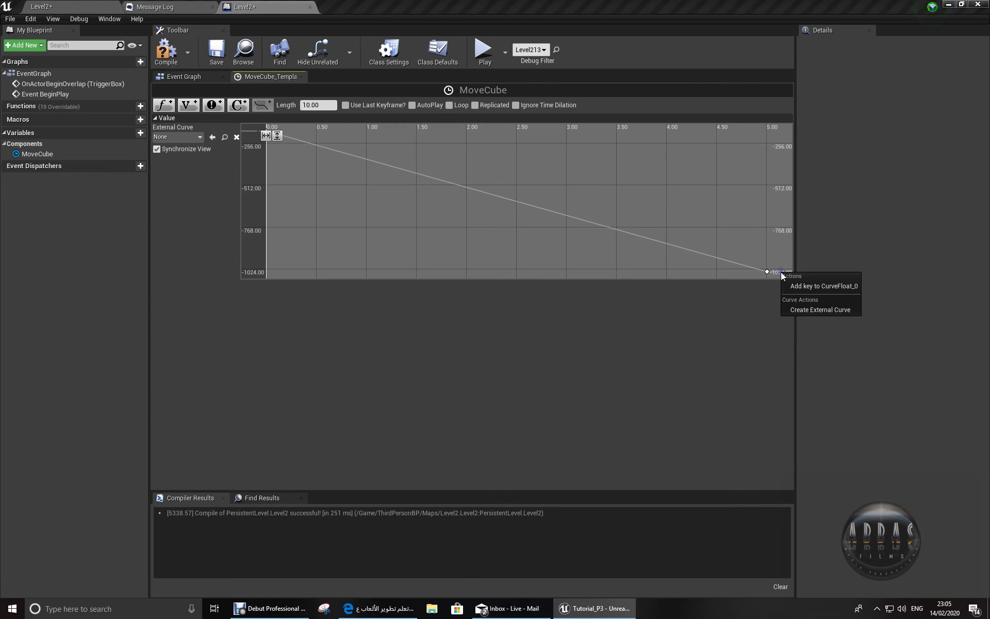
pyautogui.click(801, 286)
pyautogui.write('-180')
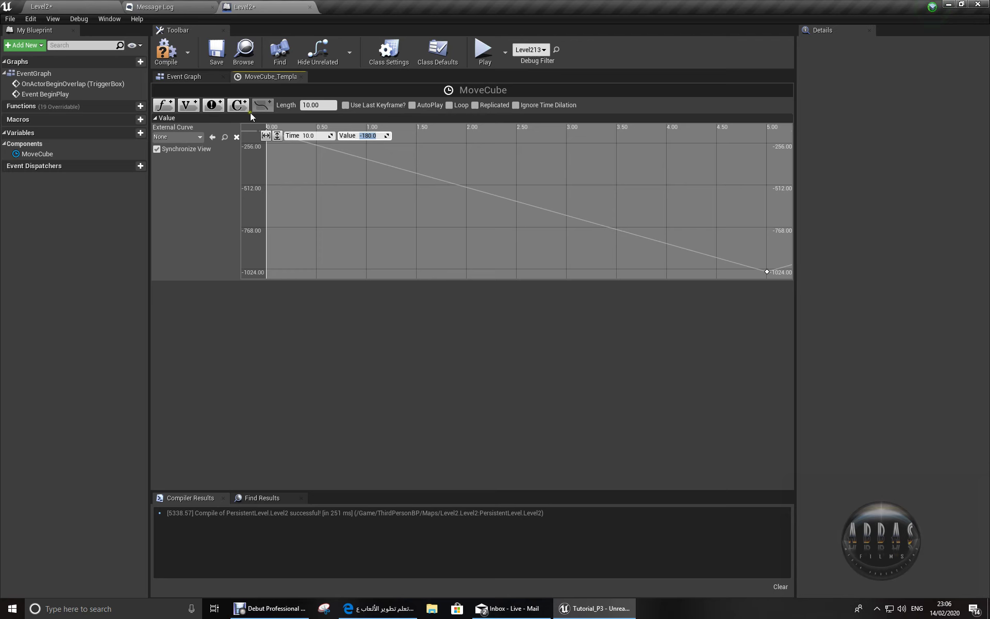
pyautogui.click(165, 52)
pyautogui.click(216, 52)
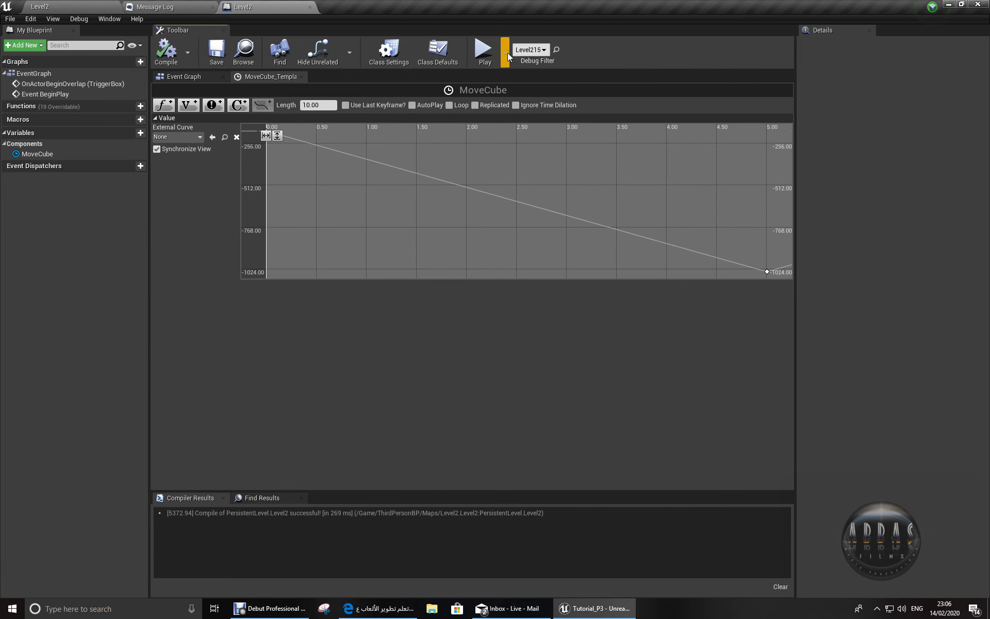
pyautogui.click(484, 52)
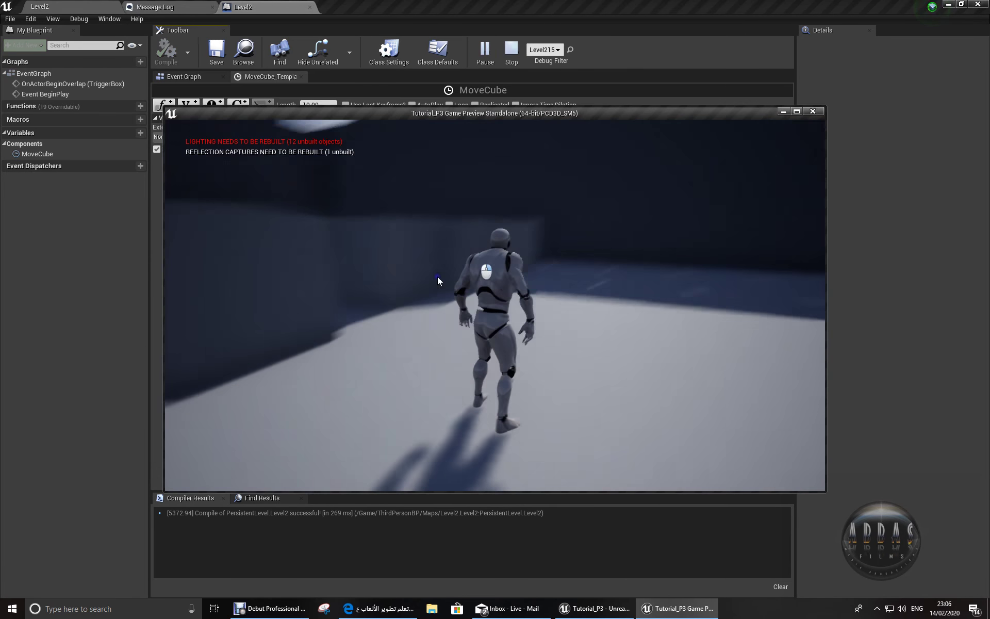
pyautogui.press('w')
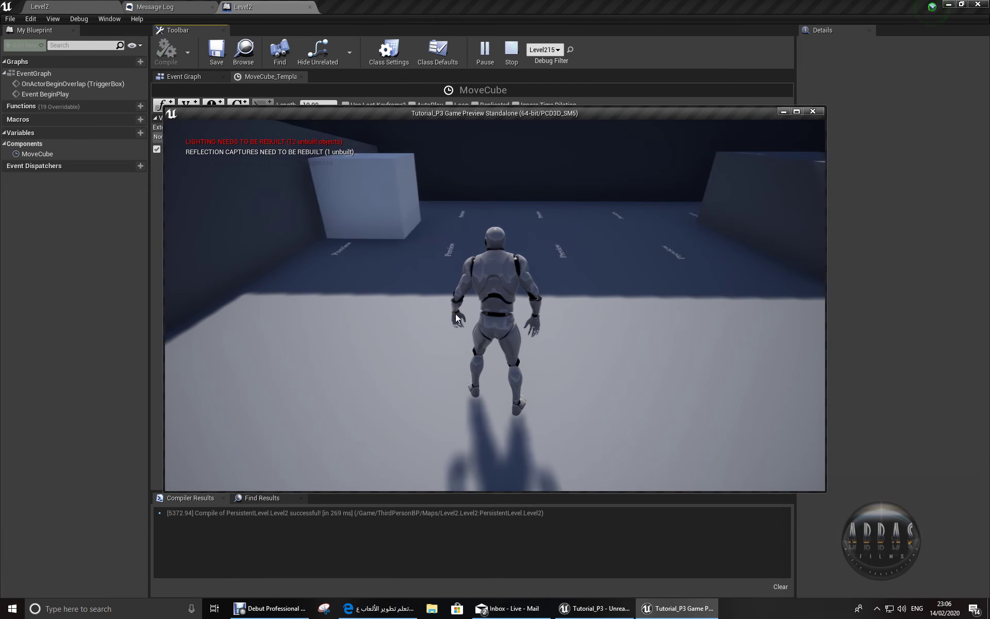
pyautogui.press('d')
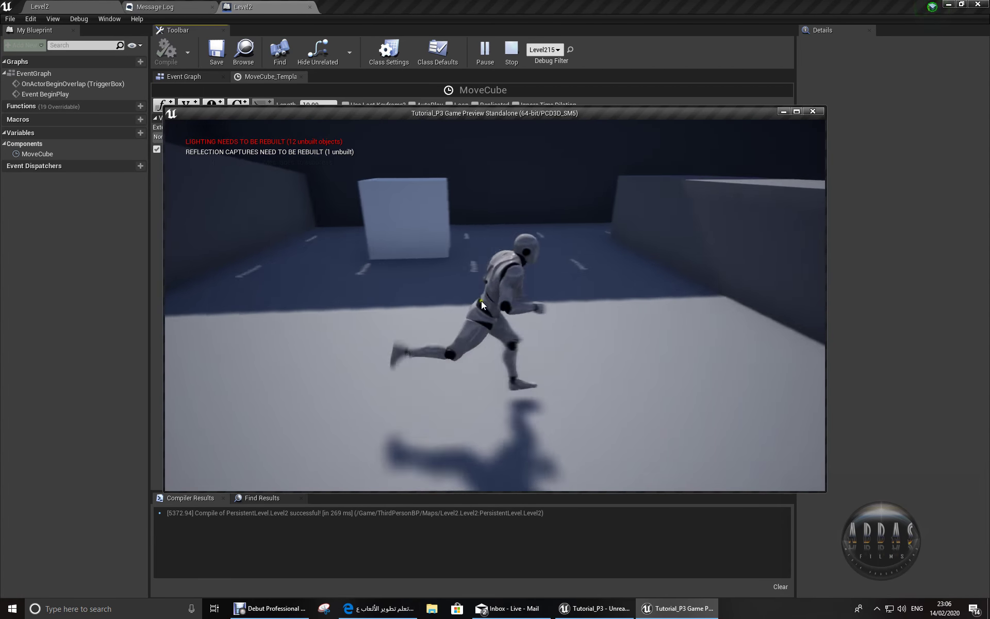
pyautogui.press('w')
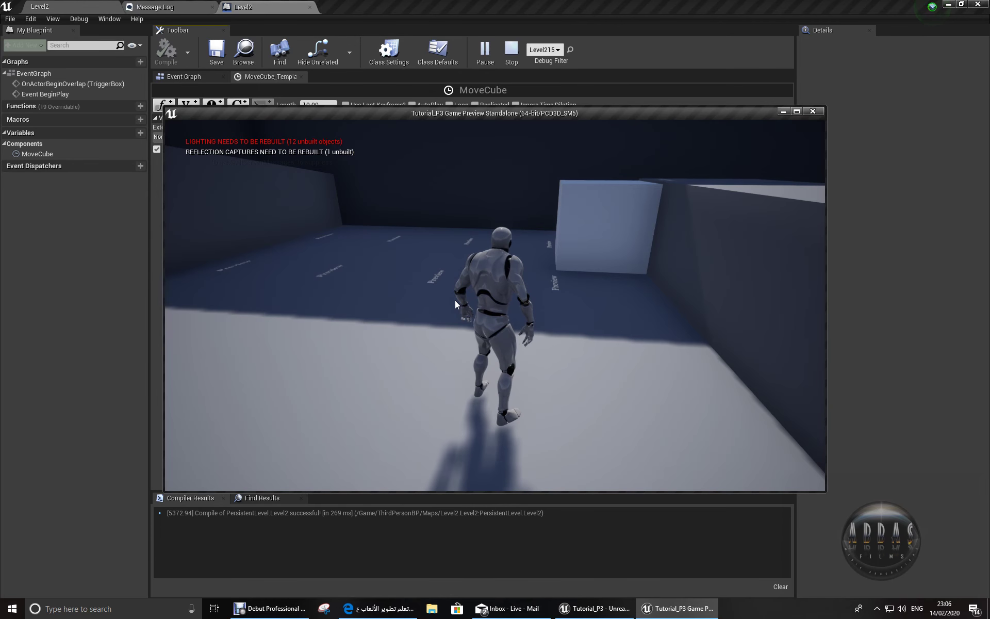
pyautogui.press('Escape')
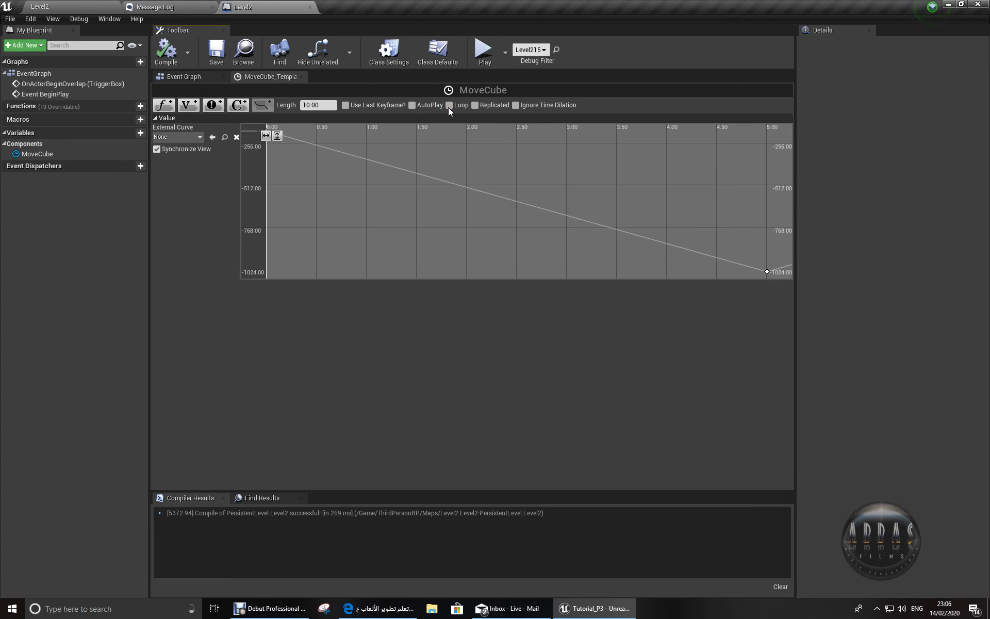
# - Enable Loop on the MoveCube timeline, recompile, and play-test by running toward the cube
pyautogui.click(448, 105)
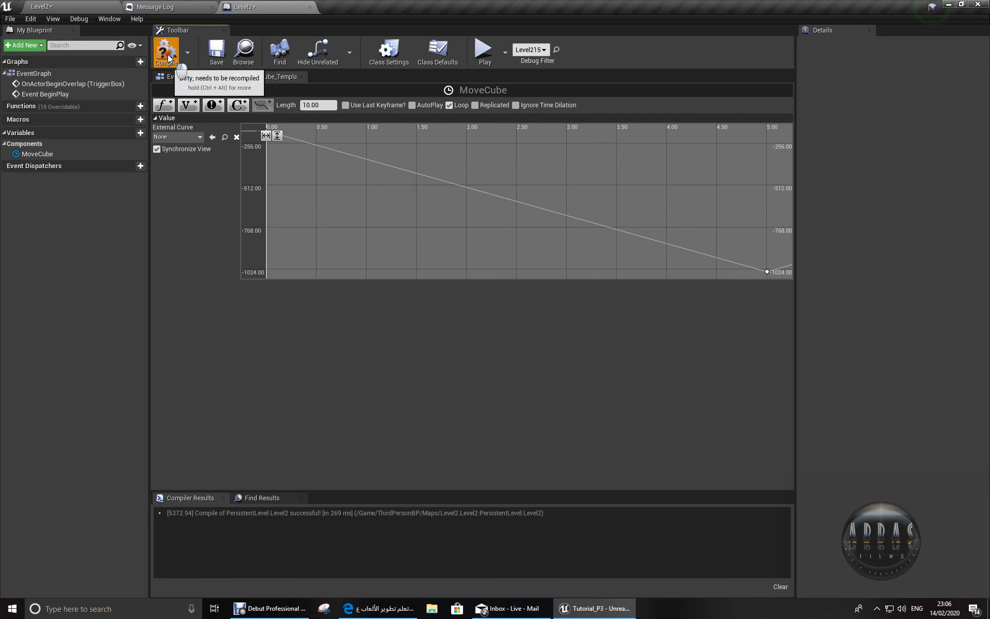
pyautogui.click(169, 57)
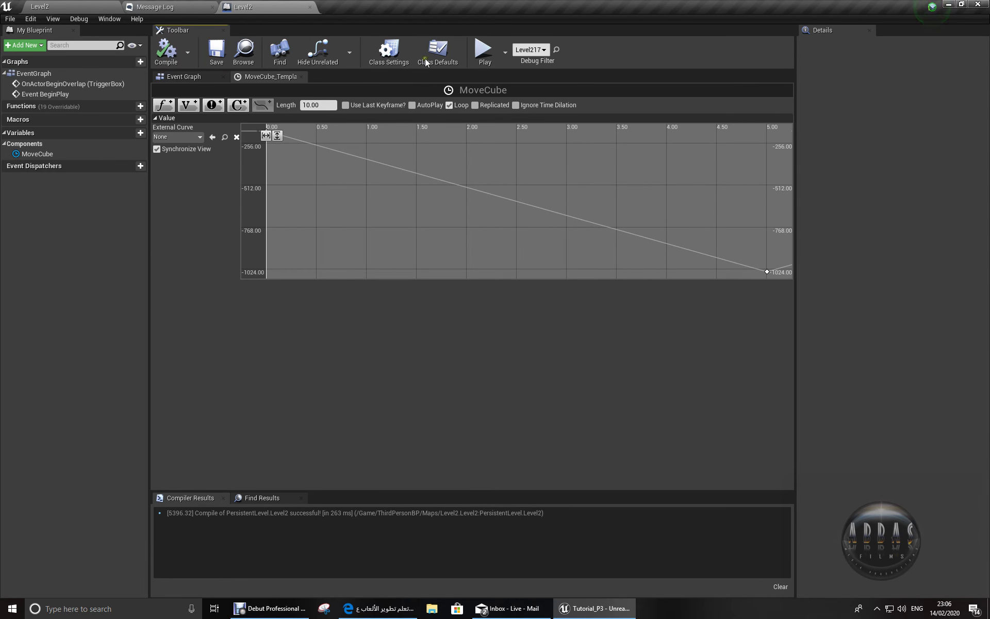
pyautogui.click(483, 50)
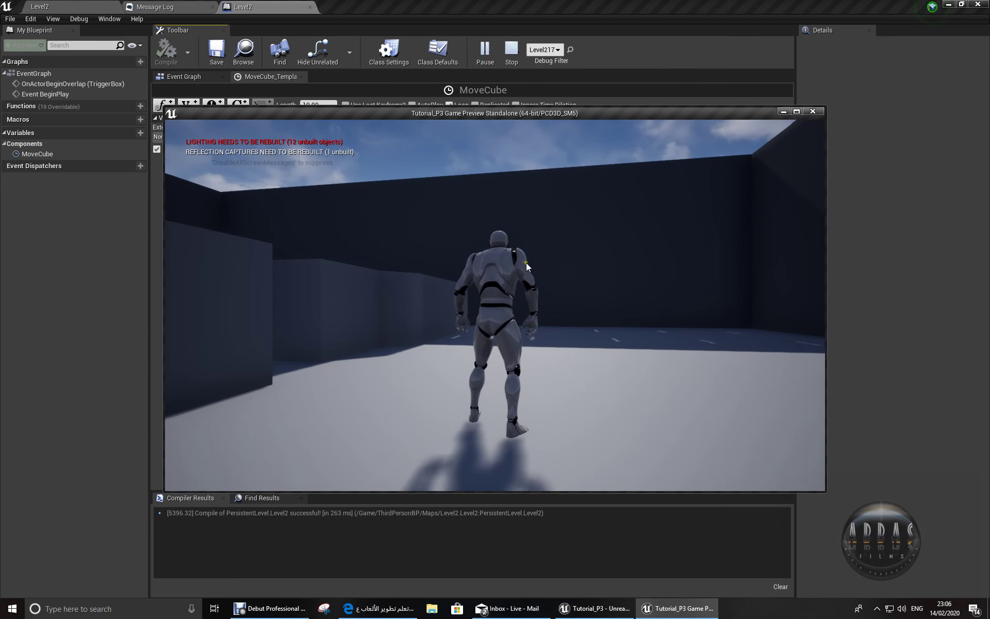
pyautogui.press('w')
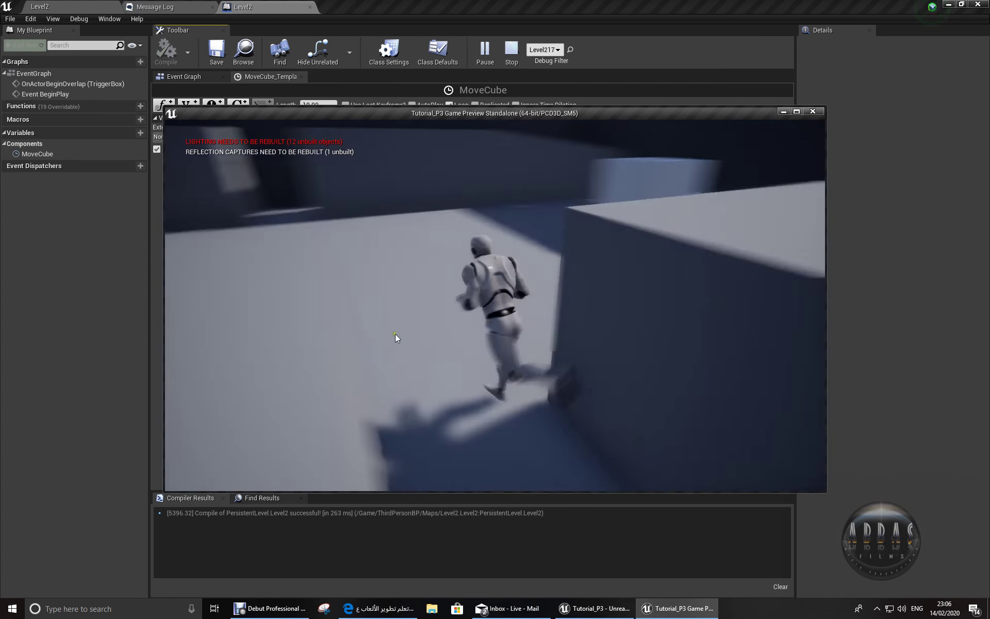
pyautogui.press('Right')
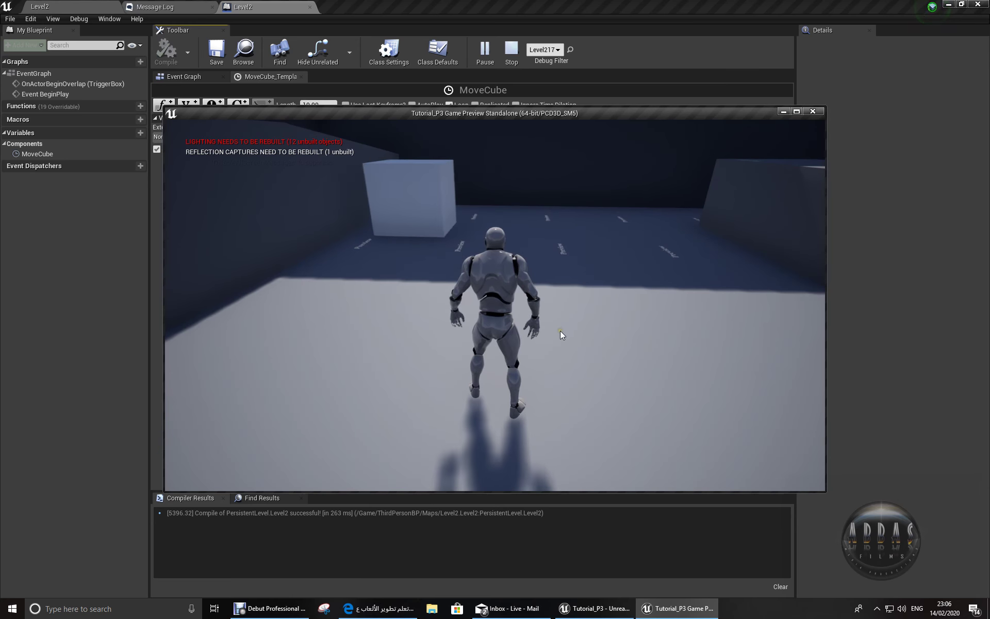
pyautogui.press('a')
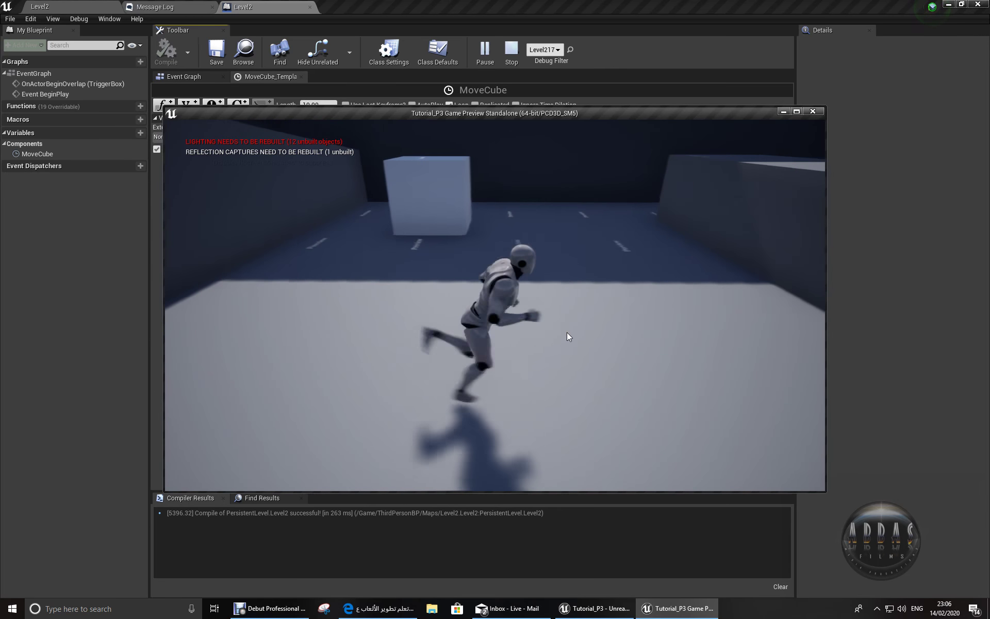
pyautogui.press('Left')
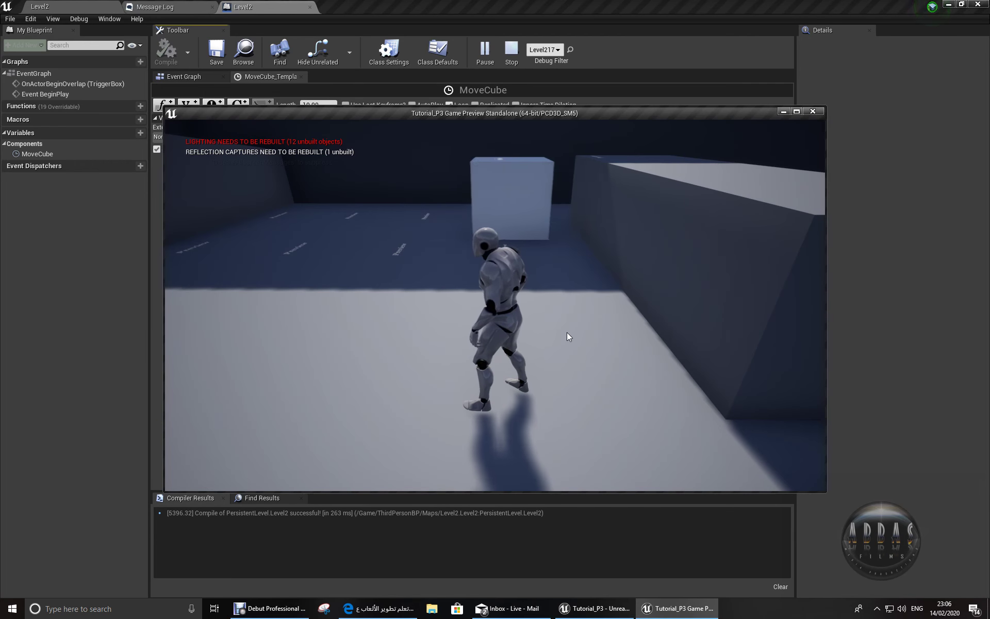
pyautogui.press('w')
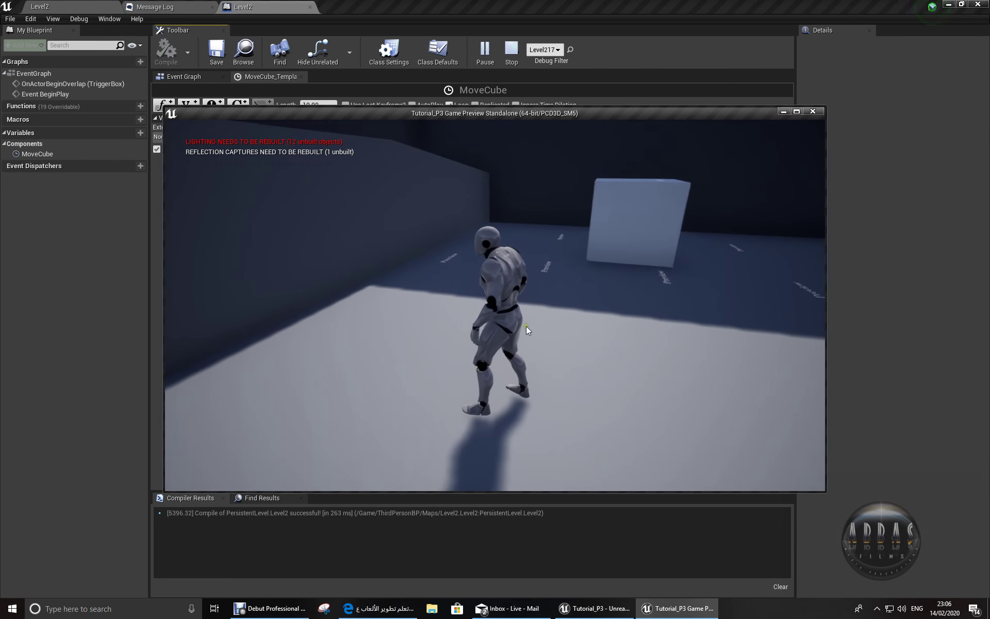
pyautogui.press('Right')
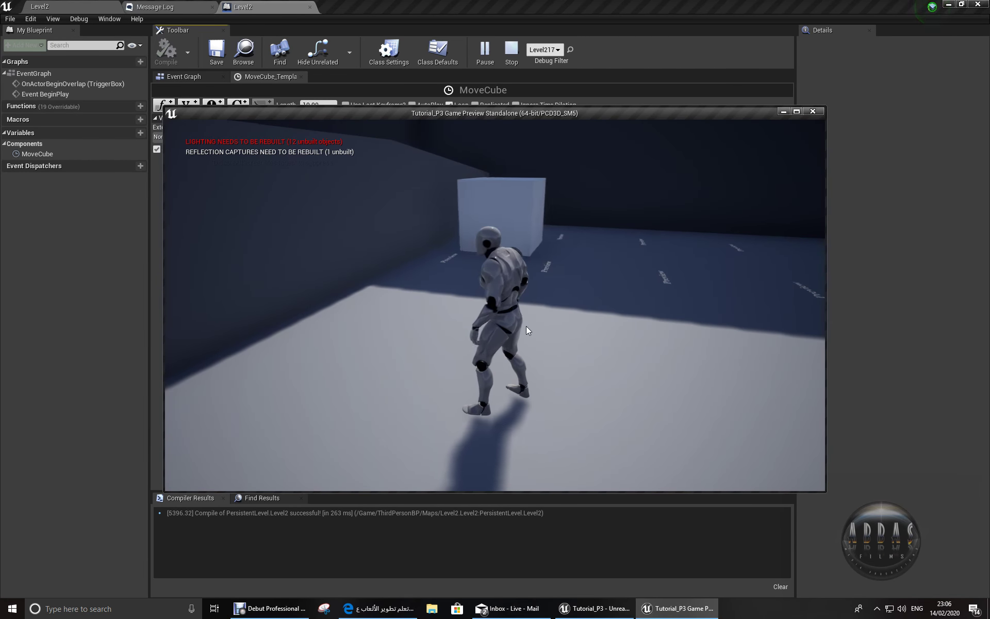
# - Run the character along the wall and up the stairs to the EXIT, then stop the preview
pyautogui.moveTo(525, 326); pyautogui.dragTo(577, 331)
pyautogui.press('Left')
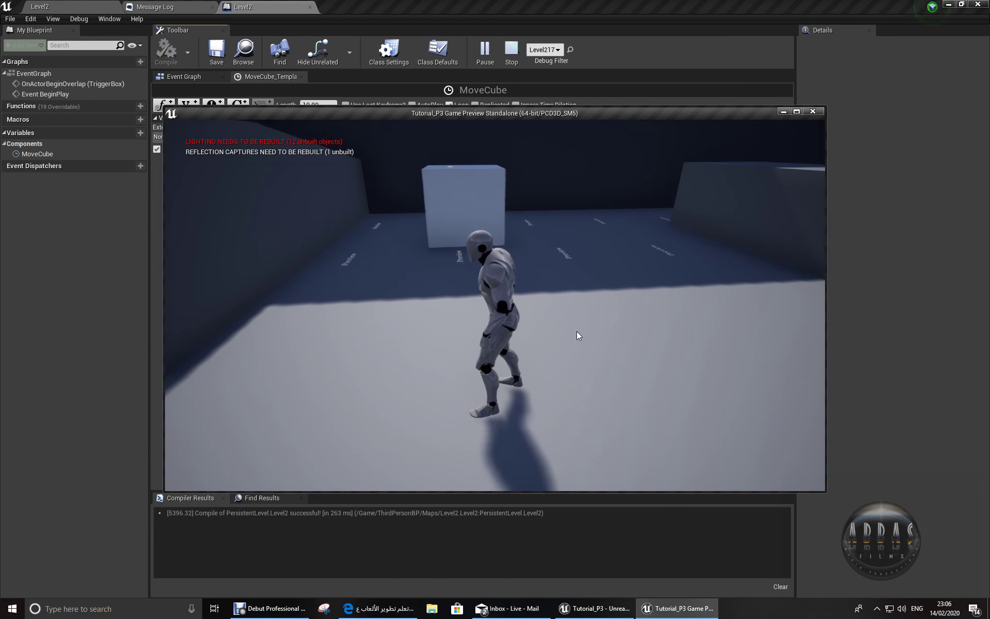
pyautogui.press('w')
pyautogui.press('a')
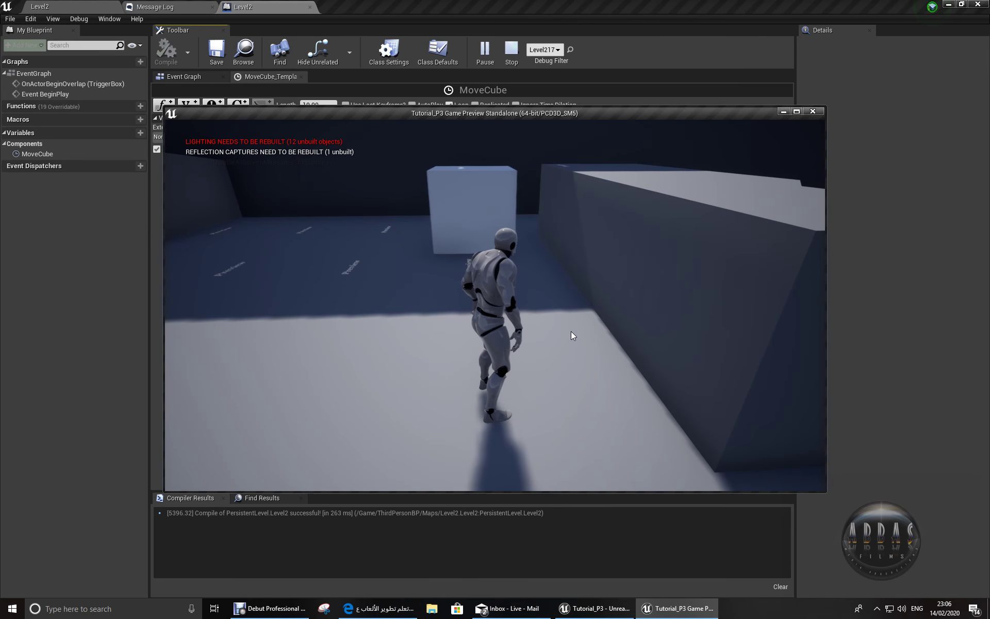
pyautogui.moveTo(571, 331); pyautogui.dragTo(824, 343)
pyautogui.press('w')
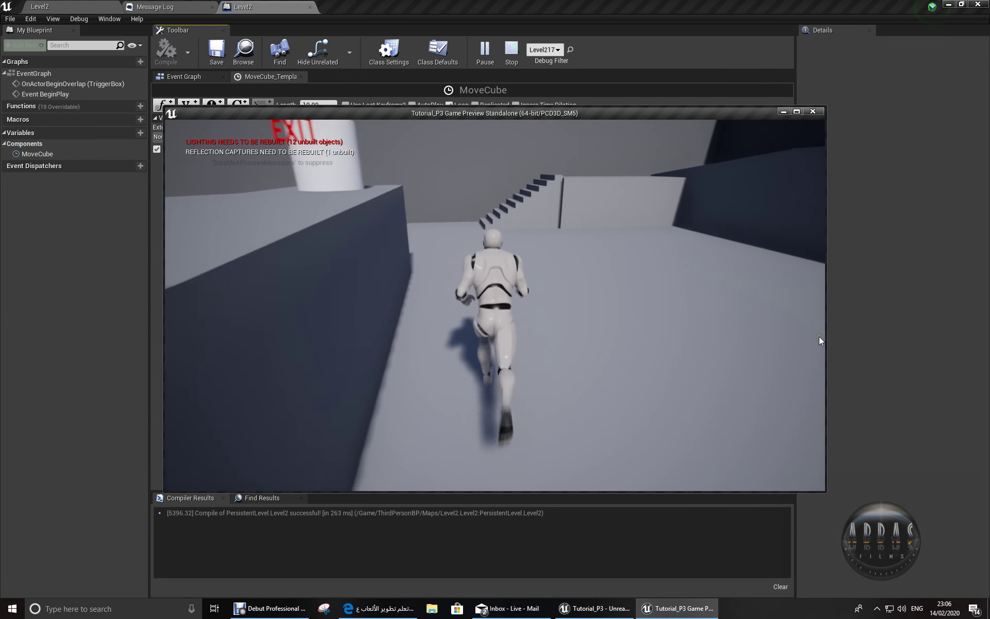
pyautogui.moveTo(807, 339); pyautogui.dragTo(825, 329)
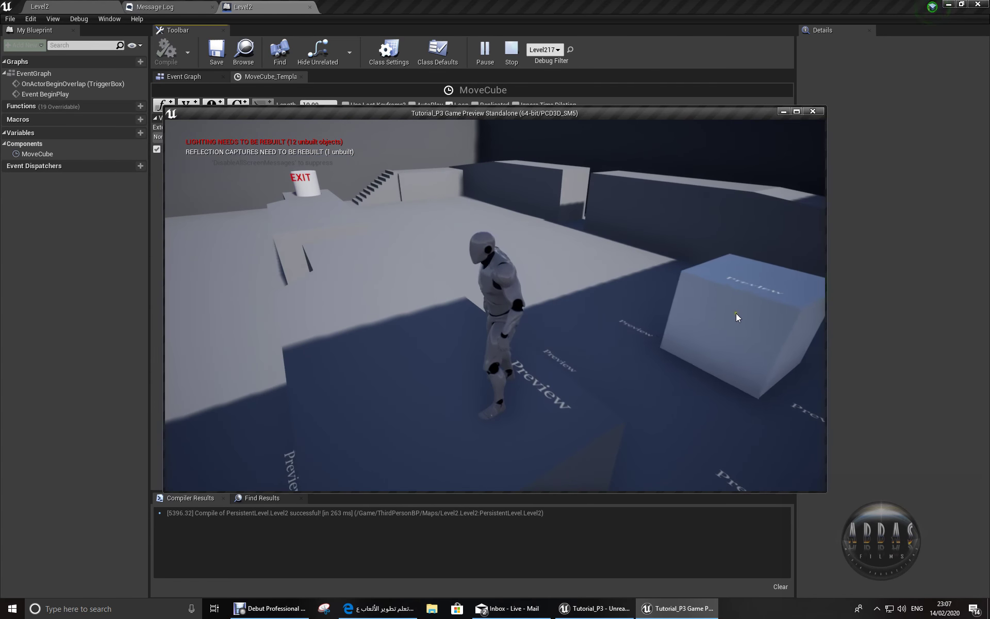
pyautogui.press('w')
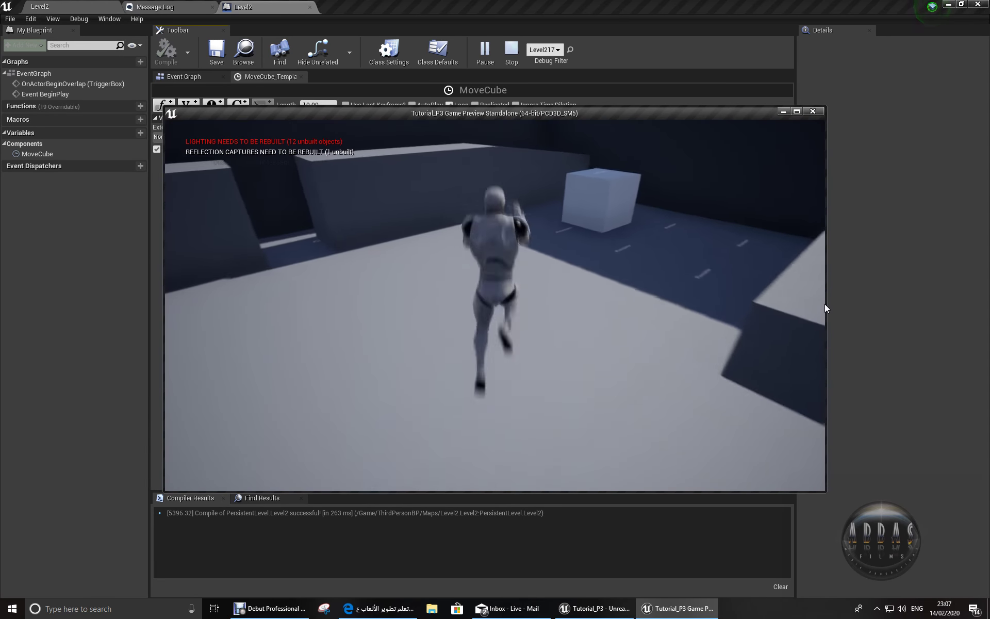
pyautogui.press('Escape')
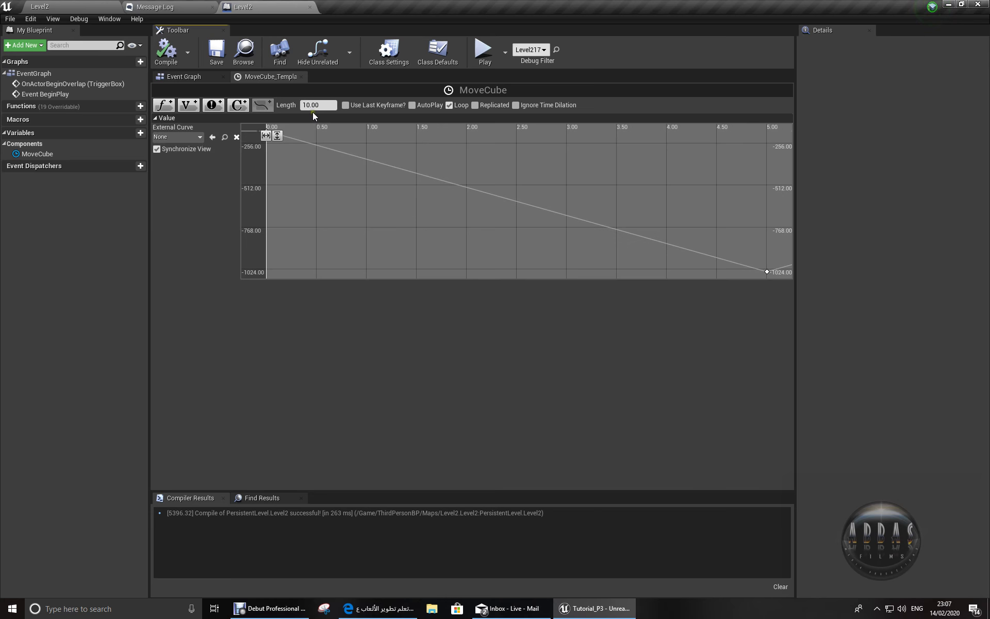
# - Set the MoveCube timeline length to 15 seconds and add a new curve key
pyautogui.click(325, 104)
pyautogui.click(388, 254)
pyautogui.rightClick(338, 152)
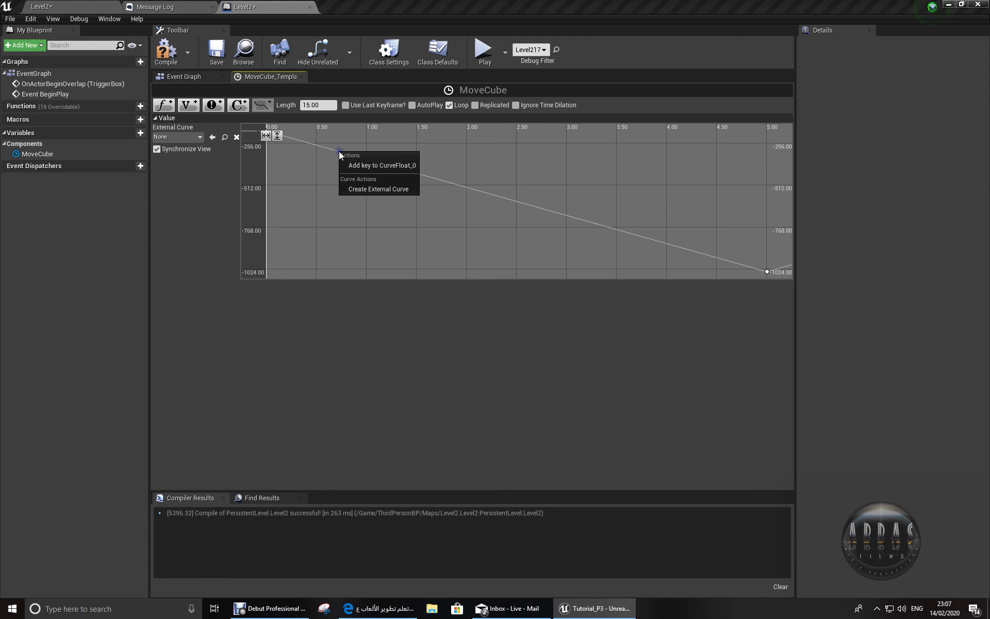
pyautogui.click(362, 166)
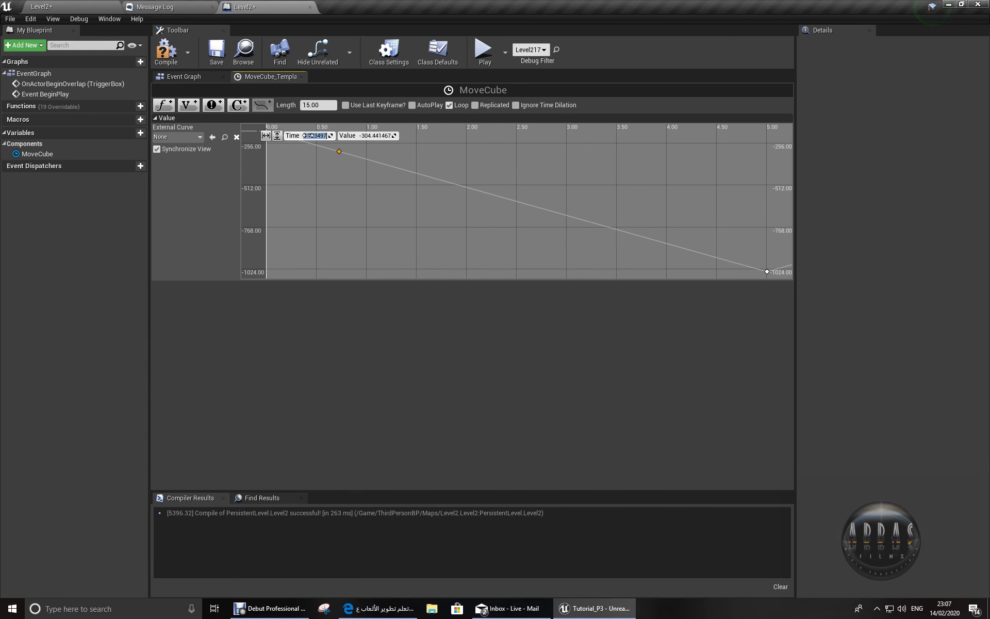
pyautogui.press('Return')
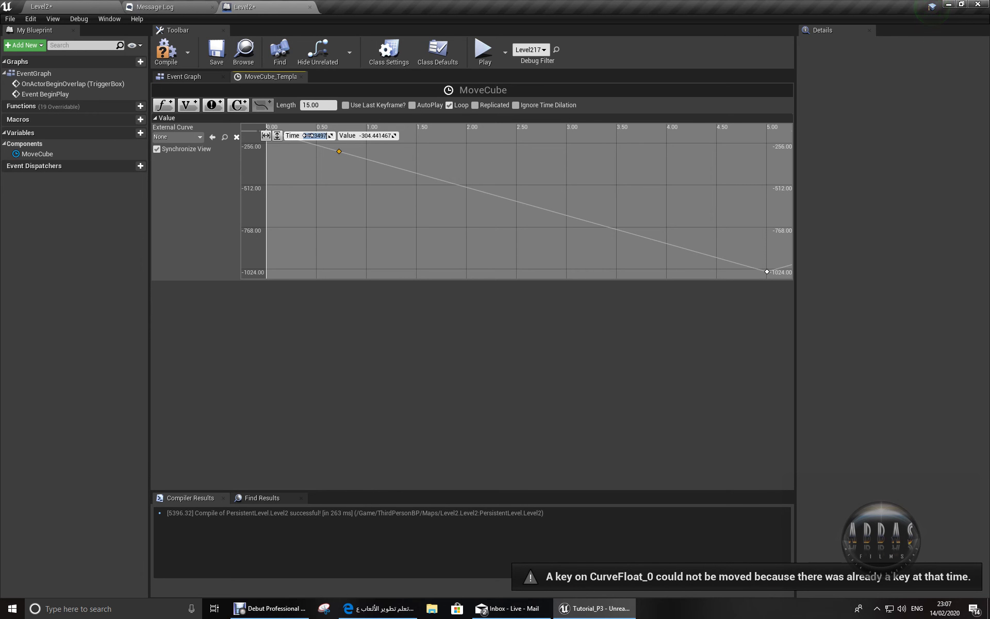
# - Place the new key at time 2.0 with value -180, then select the 5.0 key
pyautogui.moveTo(308, 135); pyautogui.dragTo(308, 135)
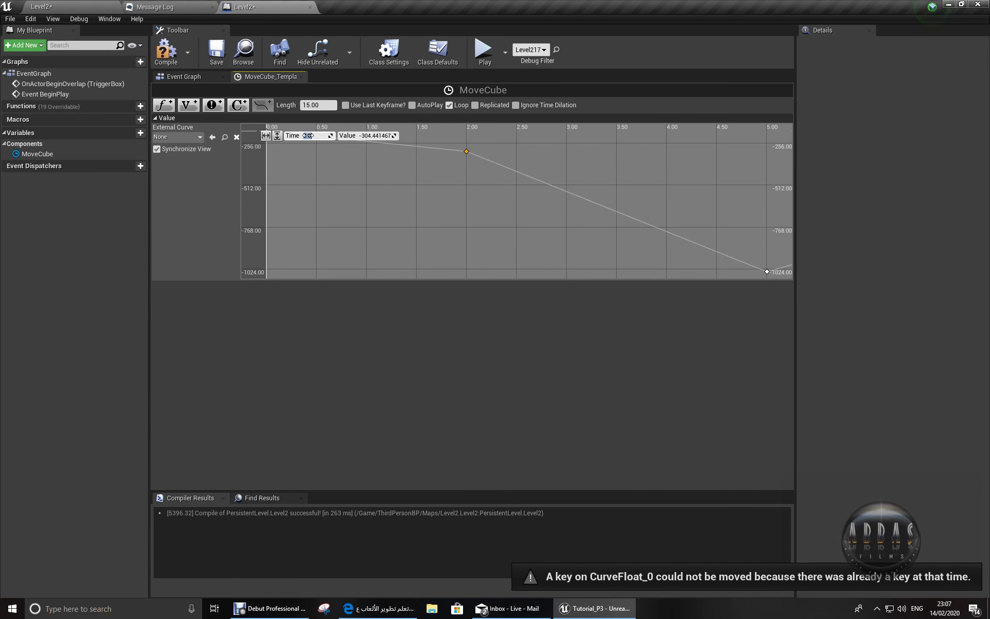
pyautogui.click(375, 135)
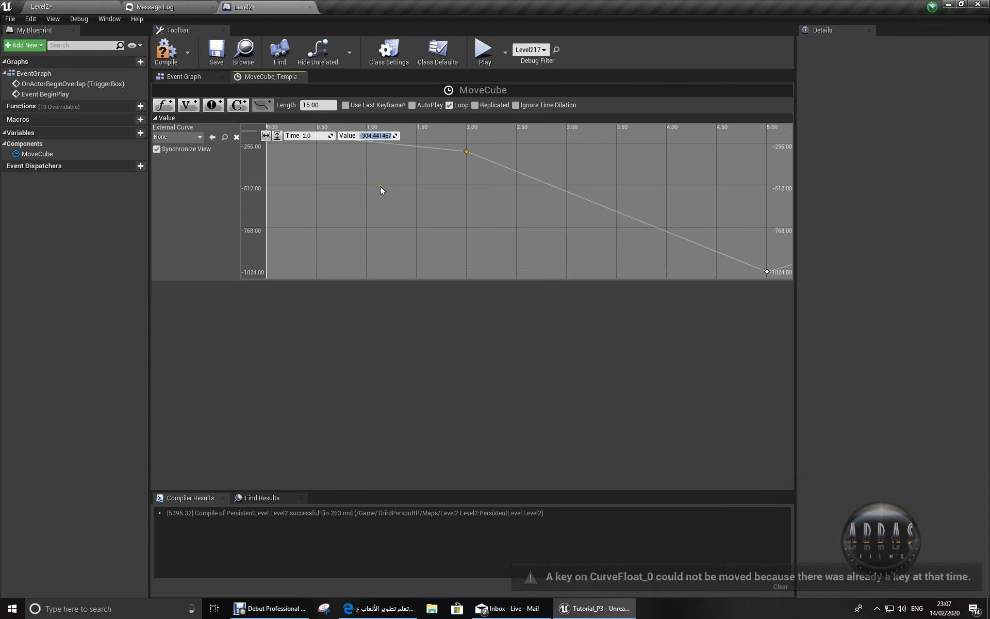
pyautogui.write('-180')
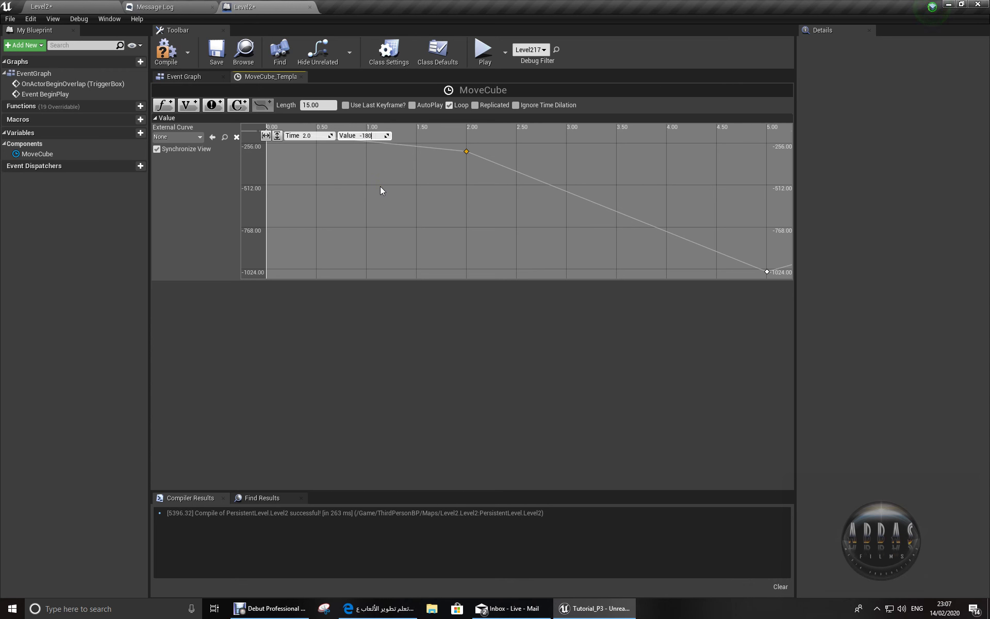
pyautogui.press('Return')
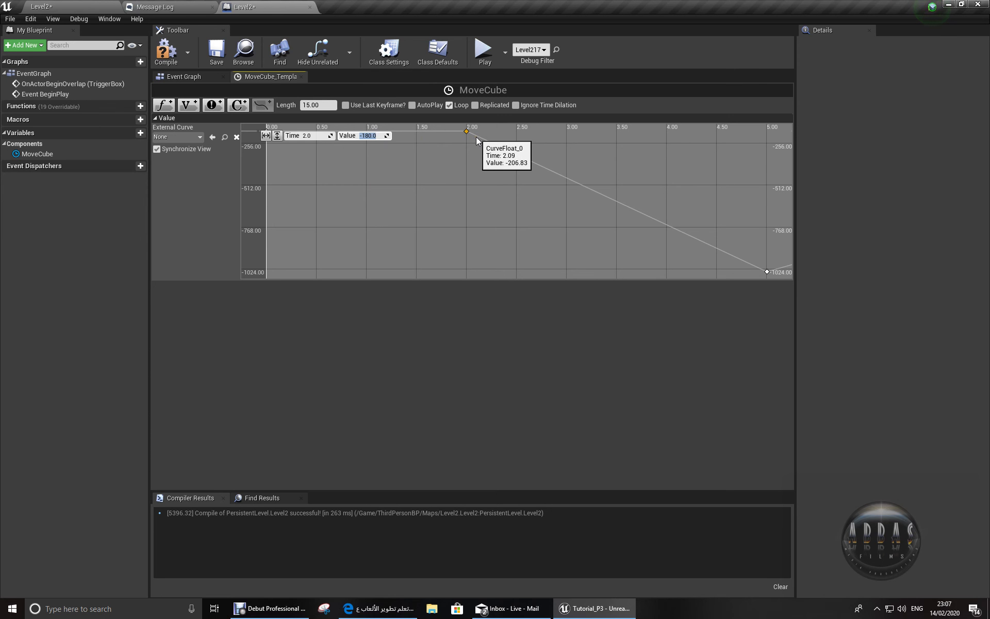
pyautogui.click(768, 271)
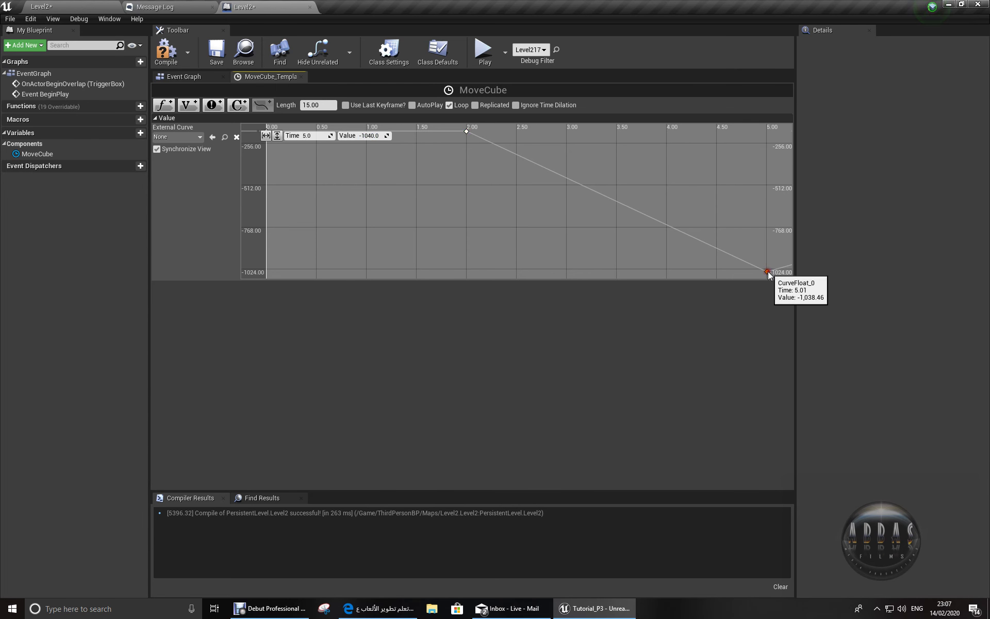
pyautogui.moveTo(768, 271); pyautogui.dragTo(492, 267, button='right')
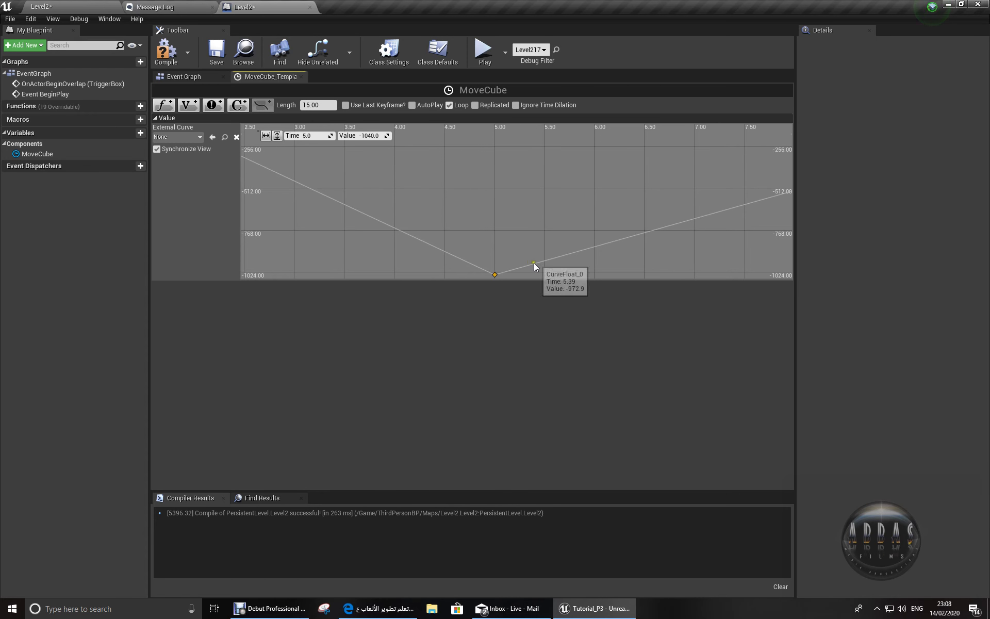
# - Add a curve key at time 7.0 with value -1040
pyautogui.rightClick(576, 251)
pyautogui.click(623, 259)
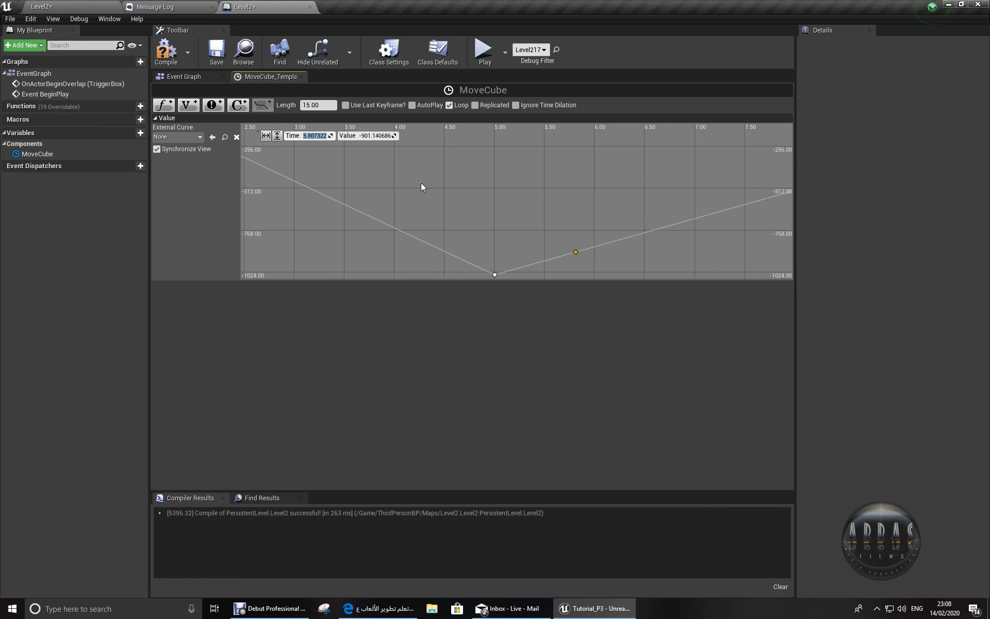
pyautogui.write('7.0')
pyautogui.press('Return')
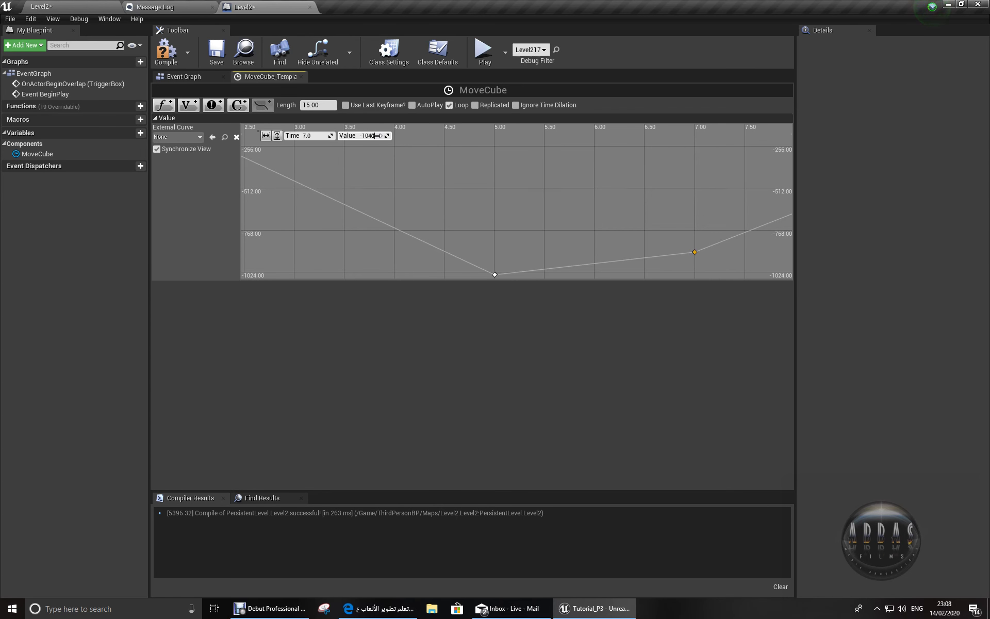
pyautogui.click(375, 136)
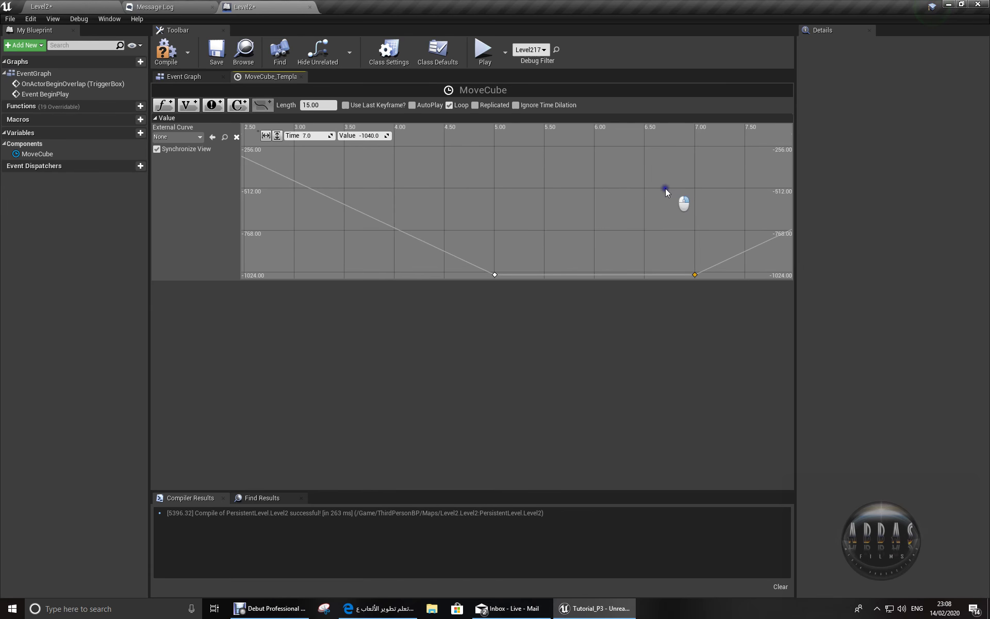
# - Pan the curve view and zoom to fit the keys horizontally and vertically
pyautogui.moveTo(666, 187); pyautogui.dragTo(150, 227, button='right')
pyautogui.moveTo(533, 214); pyautogui.dragTo(368, 216, button='right')
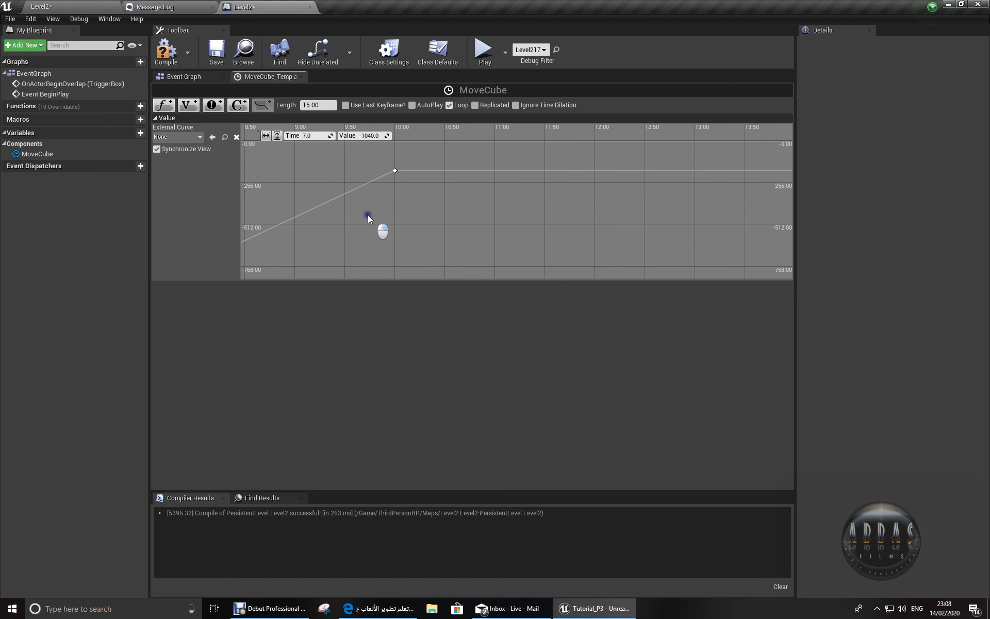
pyautogui.click(266, 135)
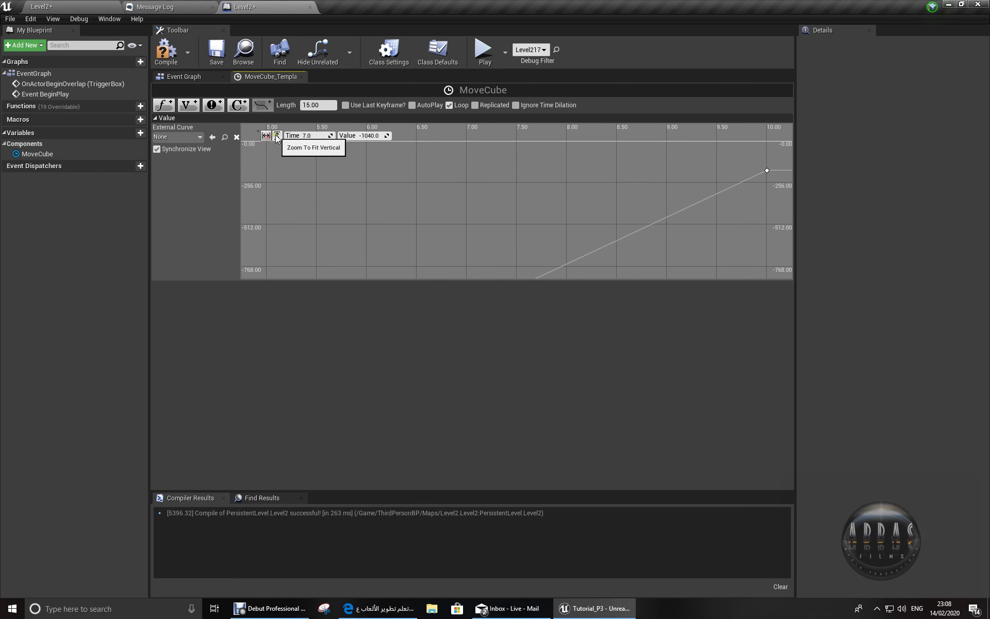
pyautogui.click(277, 135)
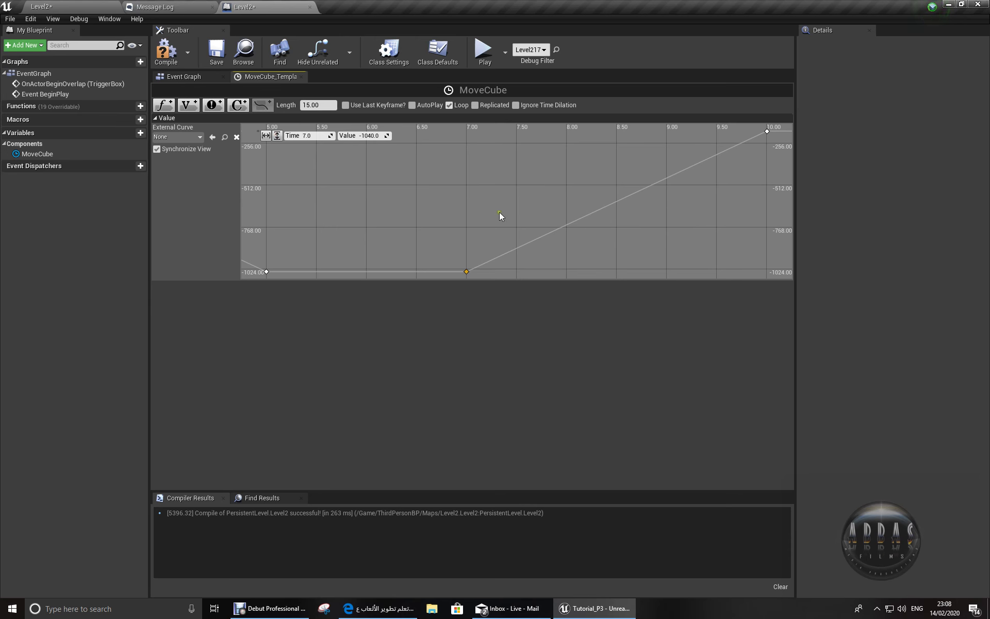
pyautogui.scroll(-5, 374, 215)
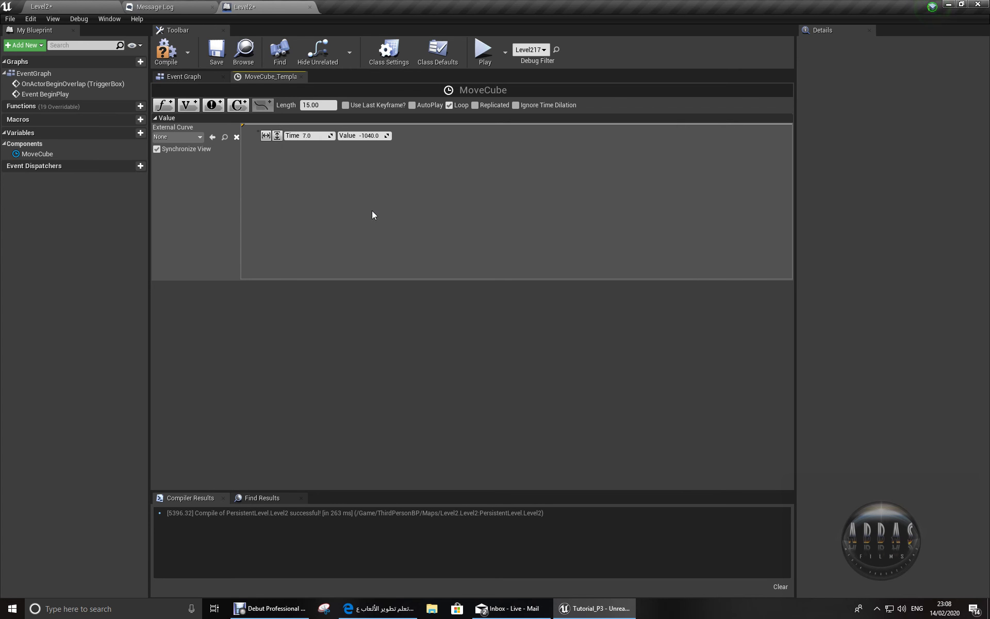
# - Refit, zoom out and pan the curve view until every key from 0 to 10 seconds shows
pyautogui.click(279, 136)
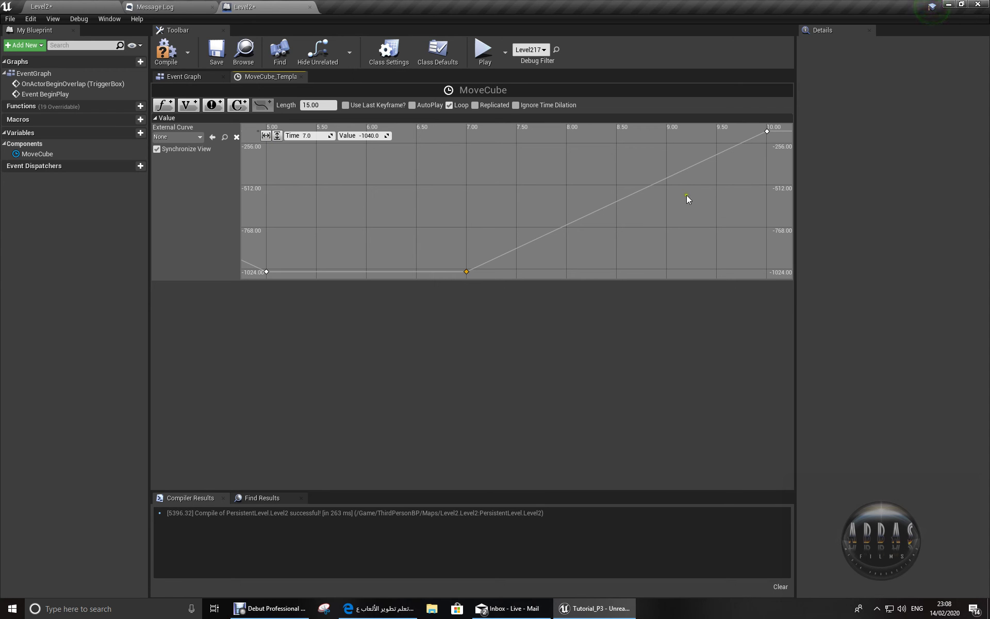
pyautogui.scroll(-3, 559, 253)
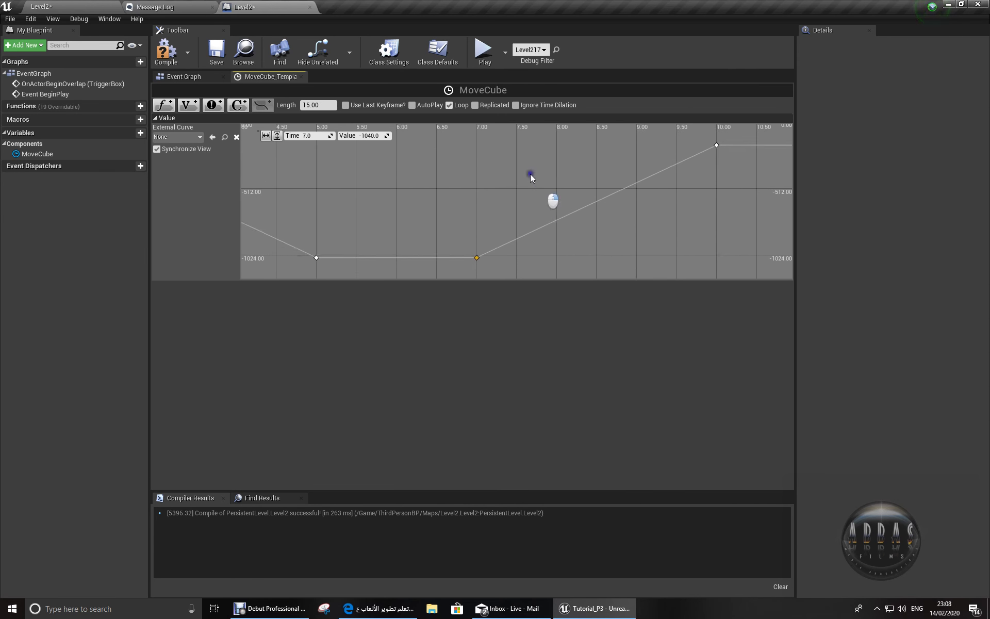
pyautogui.moveTo(497, 184)
pyautogui.mouseDown(button='right')
pyautogui.moveTo(588, 200)
pyautogui.moveTo(548, 184)
pyautogui.moveTo(577, 187)
pyautogui.mouseUp(button='right')
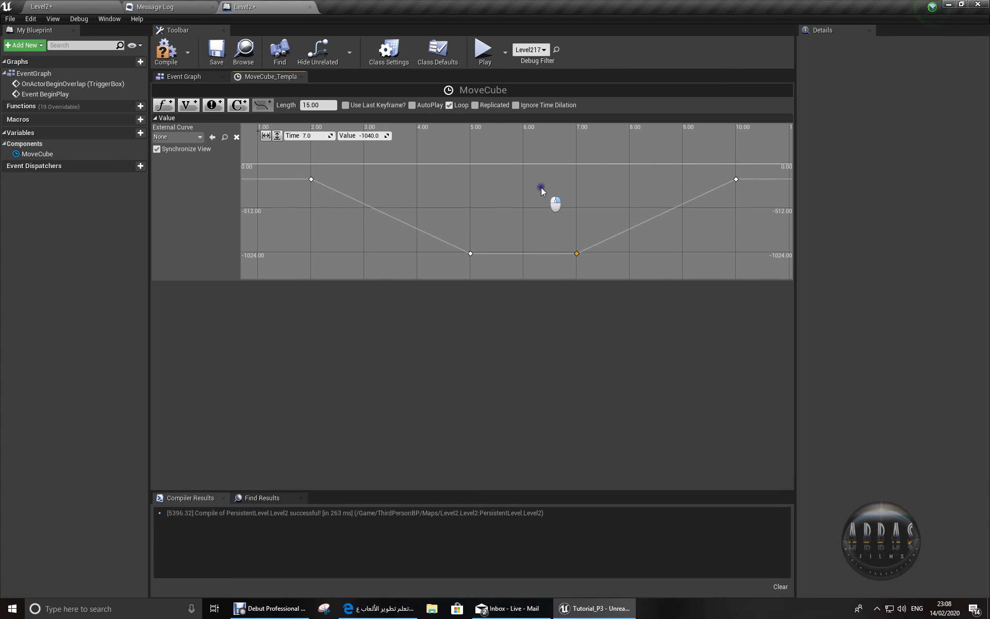
pyautogui.scroll(-1, 572, 186)
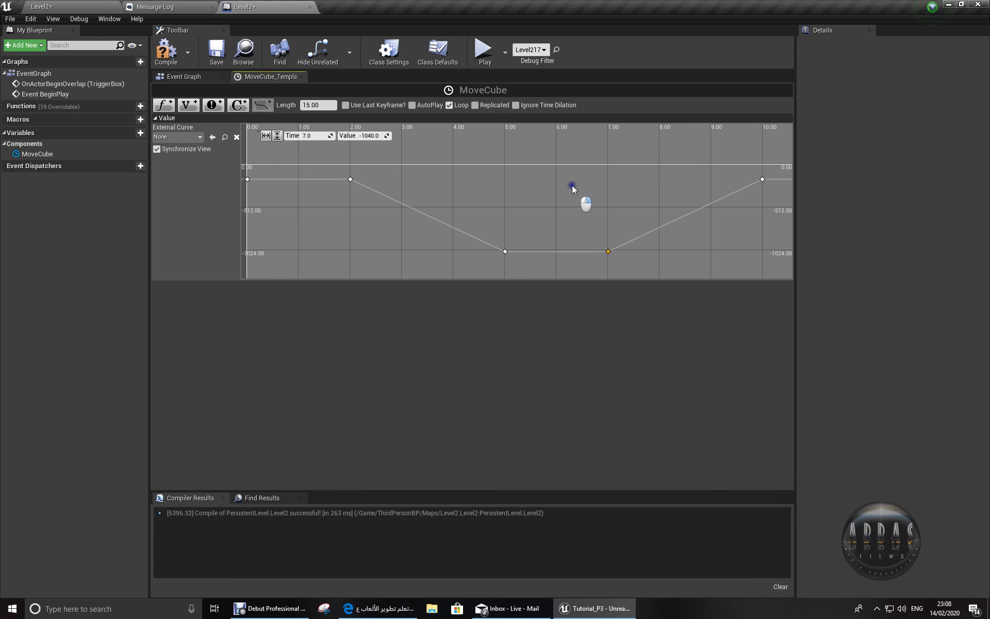
pyautogui.scroll(-2, 563, 125)
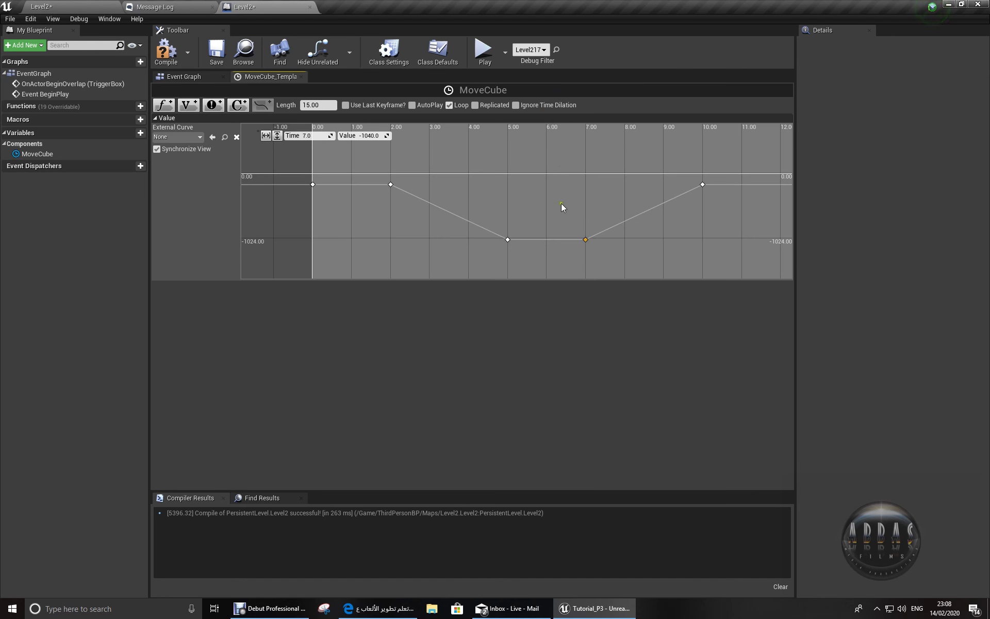
pyautogui.scroll(-1, 555, 185)
pyautogui.moveTo(555, 184)
pyautogui.mouseDown(button='right')
pyautogui.moveTo(505, 187)
pyautogui.moveTo(576, 191)
pyautogui.mouseUp(button='right')
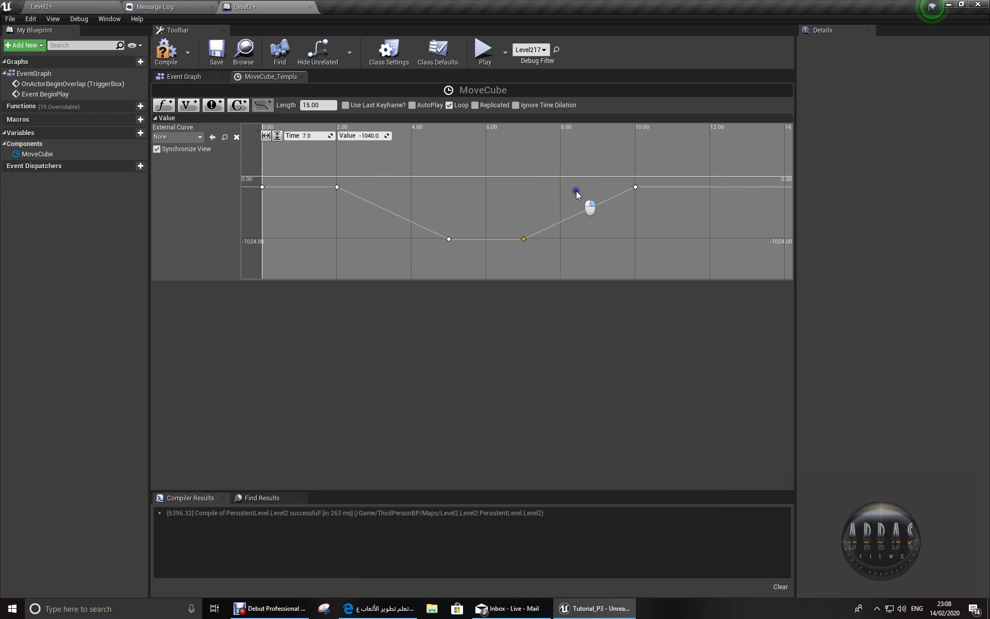
# - Move the 10.0 end key to time 14 with value -180
pyautogui.click(636, 186)
pyautogui.click(312, 135)
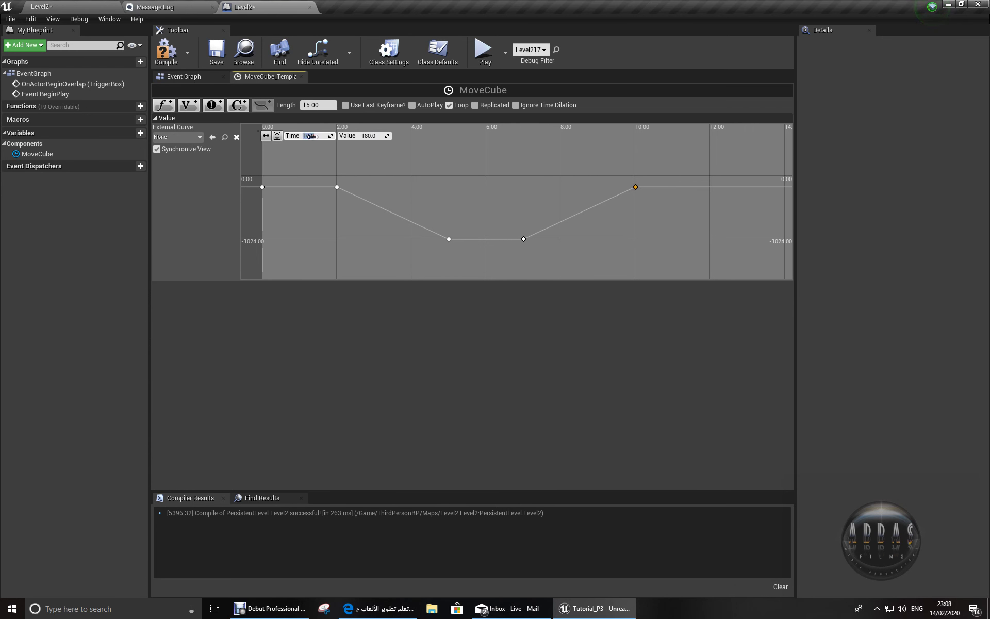
pyautogui.write('4')
pyautogui.press('Return')
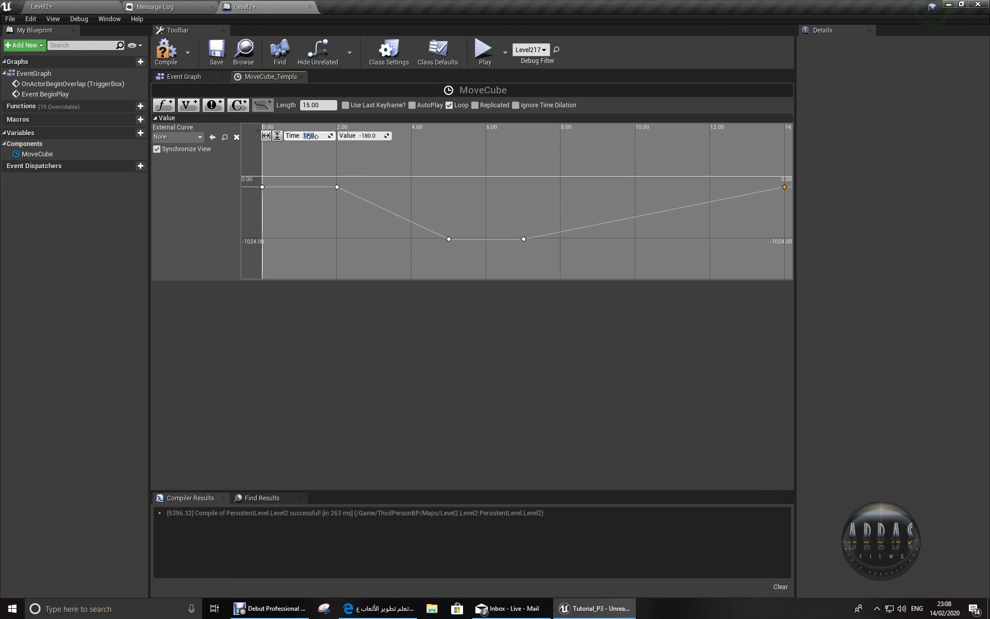
pyautogui.click(365, 136)
pyautogui.write('-180')
pyautogui.press('Return')
# - Move the 2.0 key to time 1
pyautogui.click(337, 186)
pyautogui.write('1')
pyautogui.press('Return')
# - Move the 7.0 low key to time 8
pyautogui.click(515, 231)
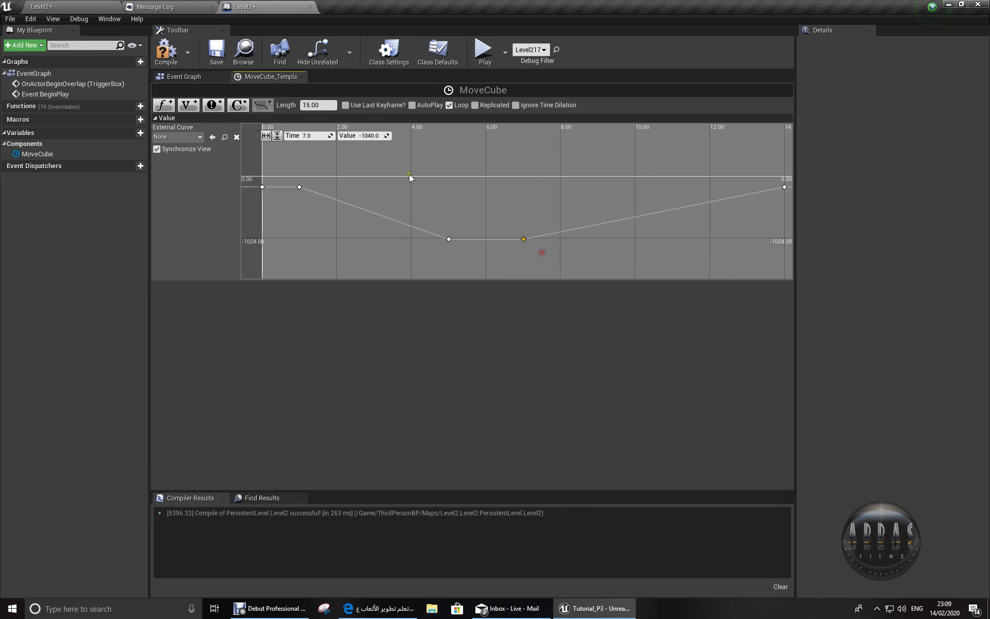
pyautogui.click(312, 135)
pyautogui.write('8')
pyautogui.press('Return')
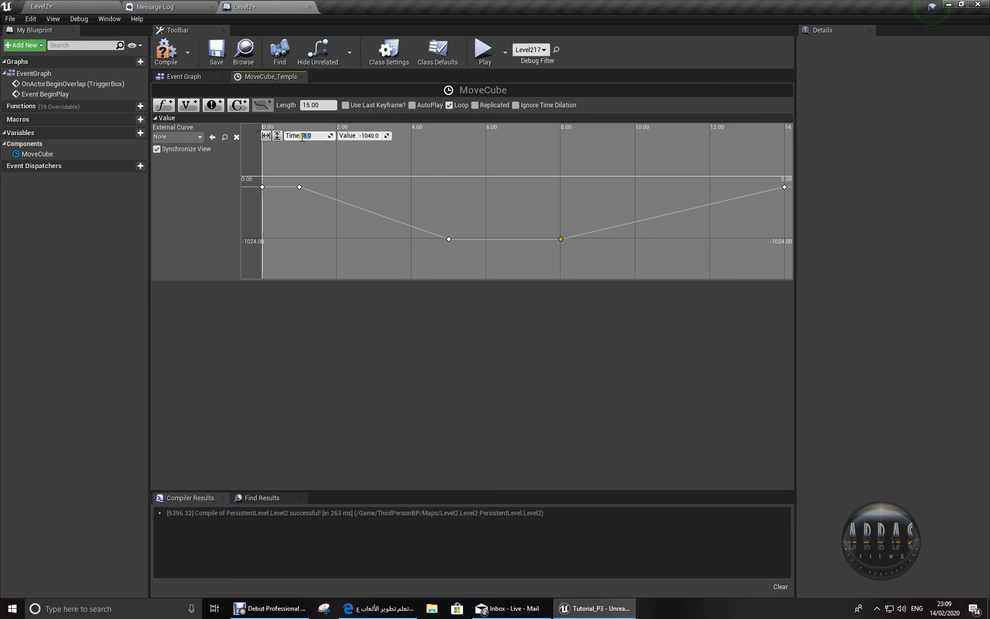
# - Move the 5.0 low key to time 6 and check the key at 8 seconds
pyautogui.click(449, 239)
pyautogui.click(308, 135)
pyautogui.write('6')
pyautogui.press('Return')
pyautogui.moveTo(509, 165); pyautogui.dragTo(475, 198, button='right')
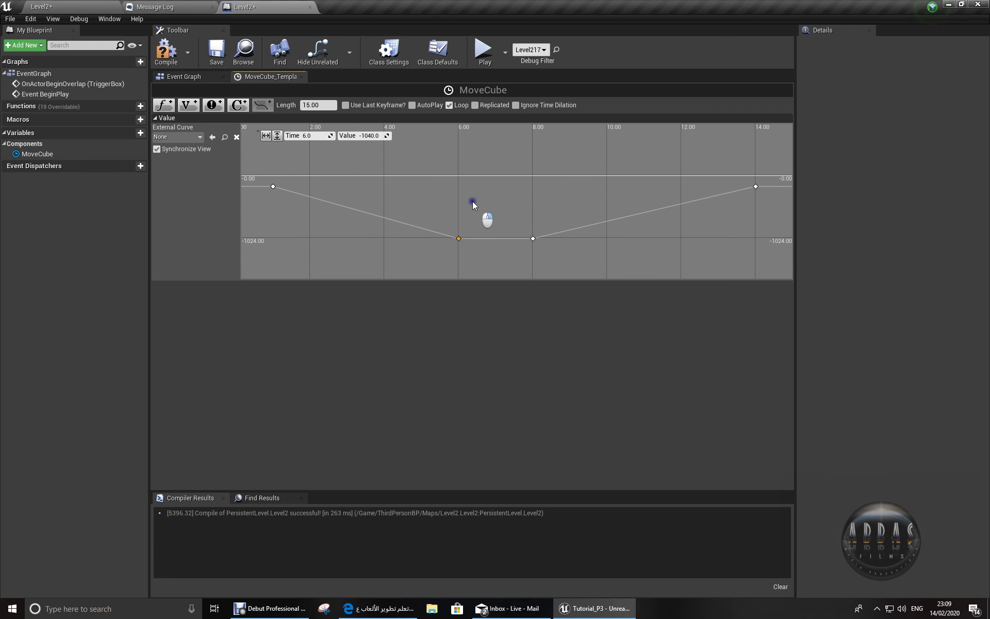
pyautogui.scroll(-2, 470, 171)
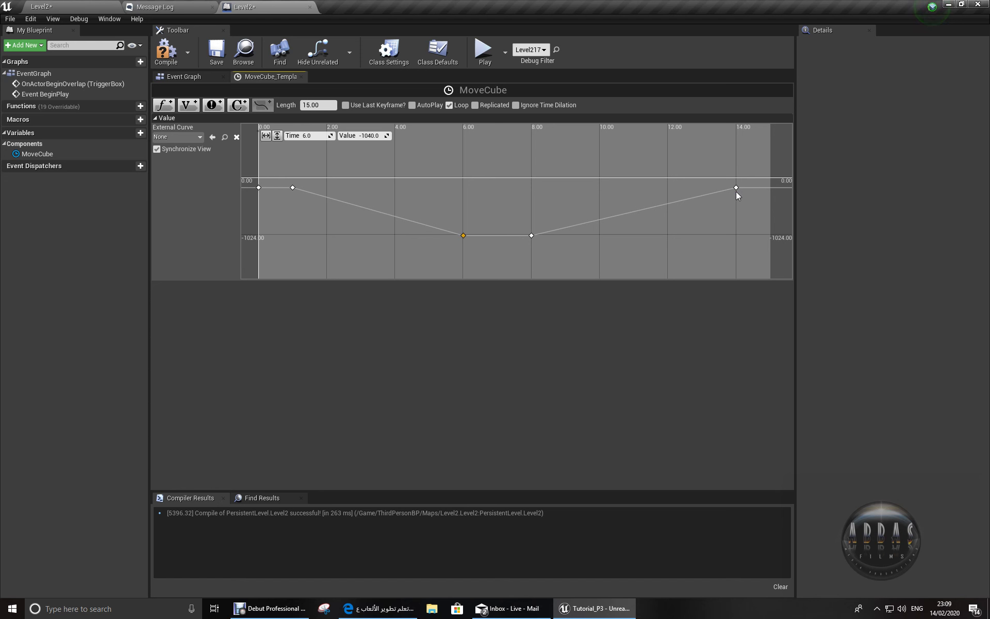
pyautogui.click(531, 236)
# - Compile the Level Blueprint and launch the standalone game preview
pyautogui.click(166, 52)
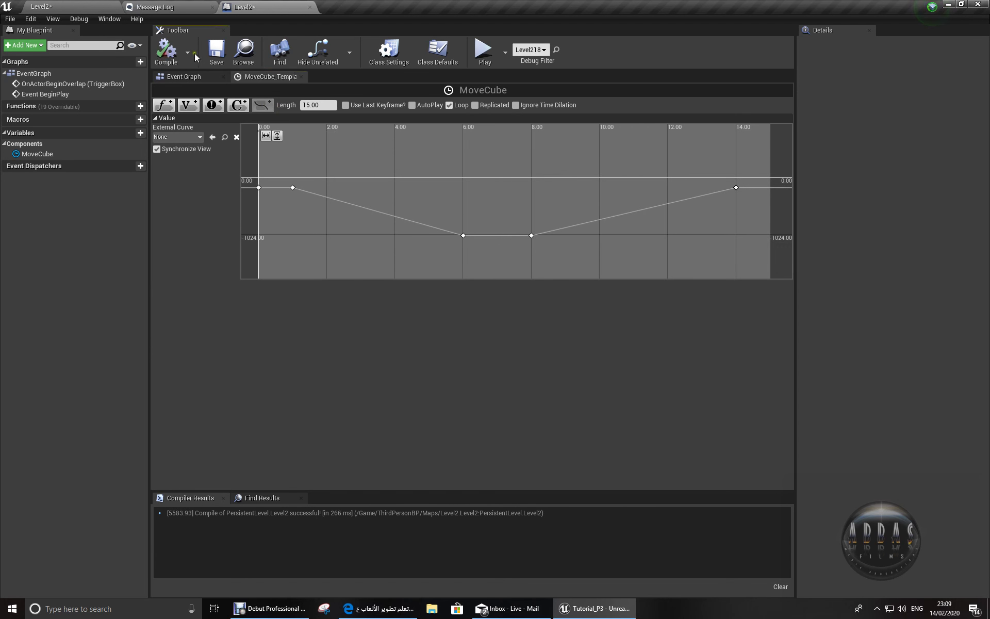
pyautogui.click(210, 51)
pyautogui.click(483, 49)
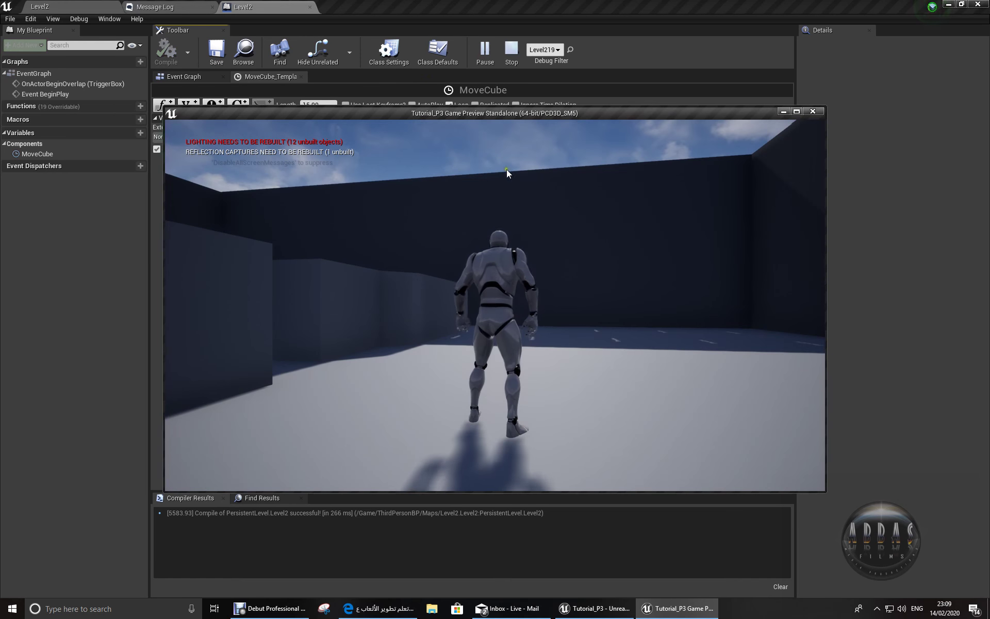
# - Run the character along the ledge, past the sliding cube, to the EXIT cylinder
pyautogui.press('w')
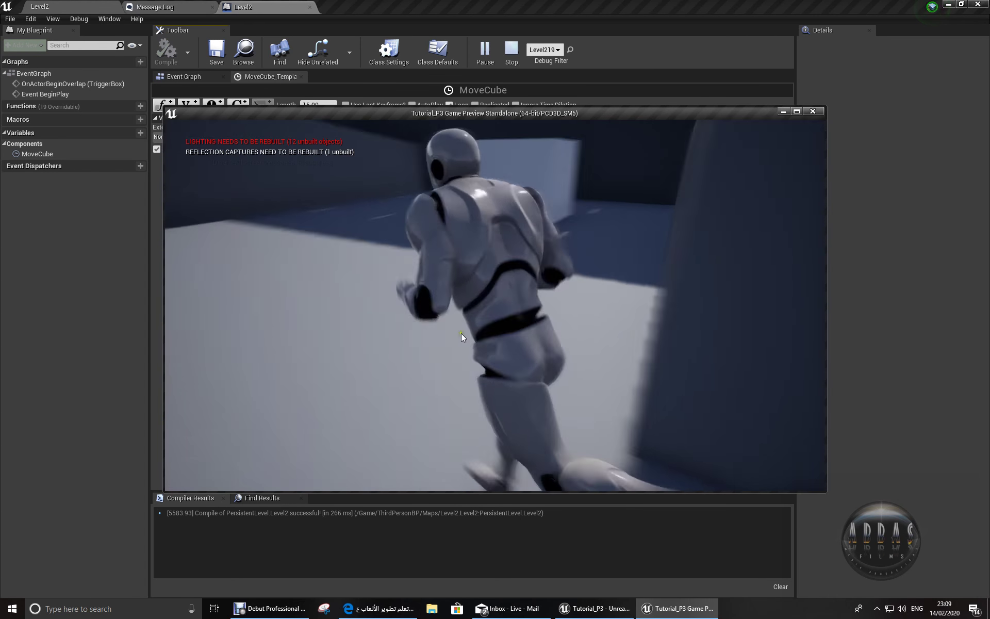
pyautogui.press('w')
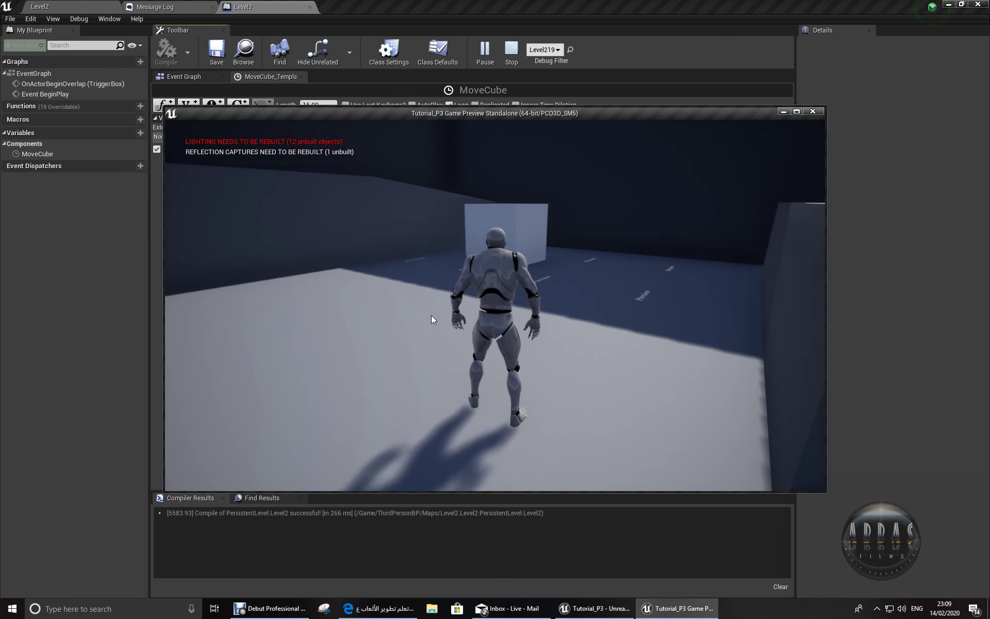
pyautogui.press('w')
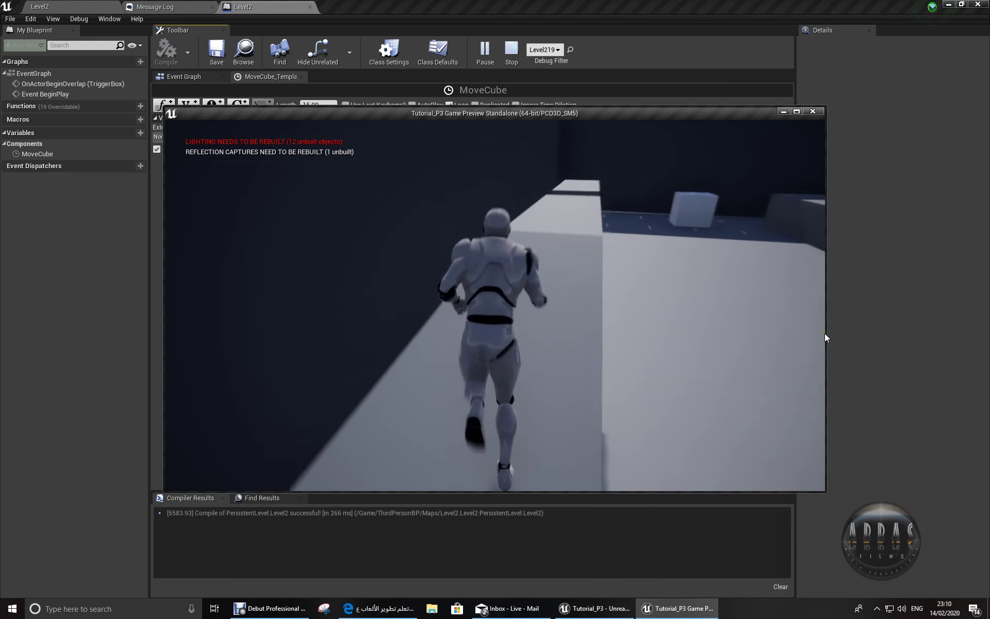
pyautogui.press('w')
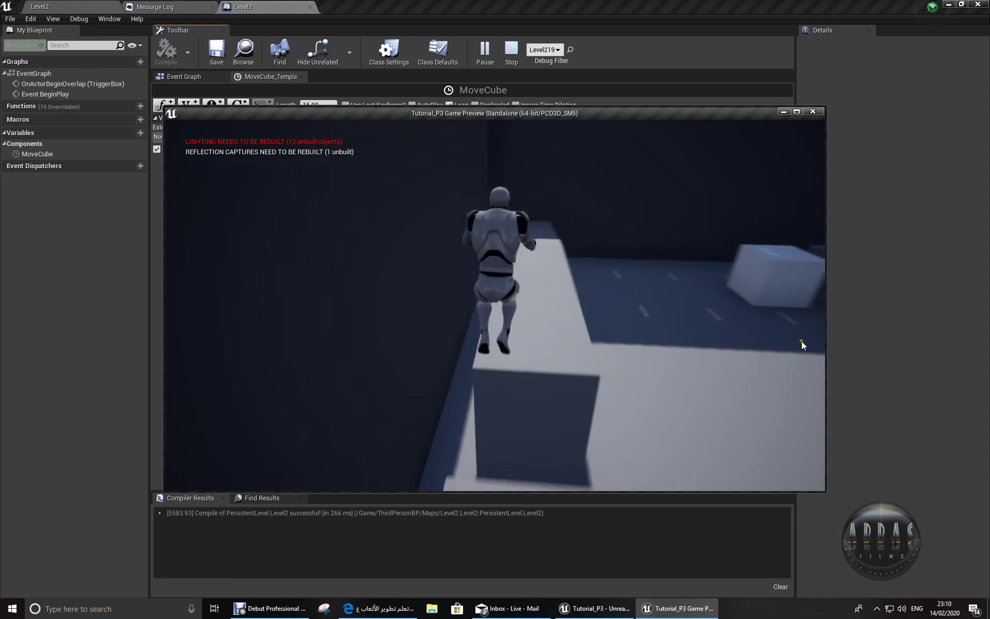
pyautogui.press('w')
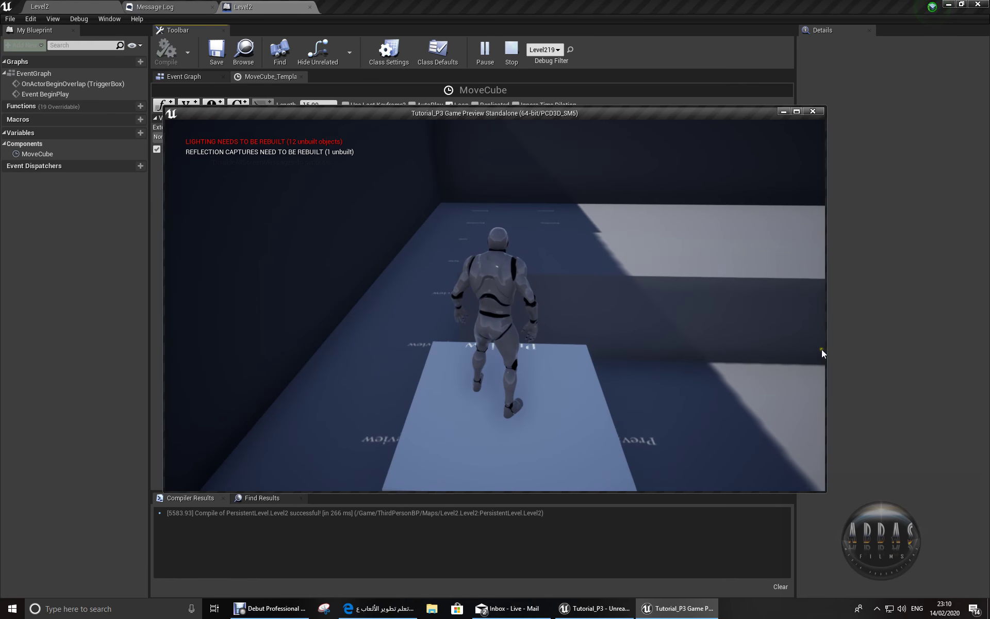
pyautogui.press('w')
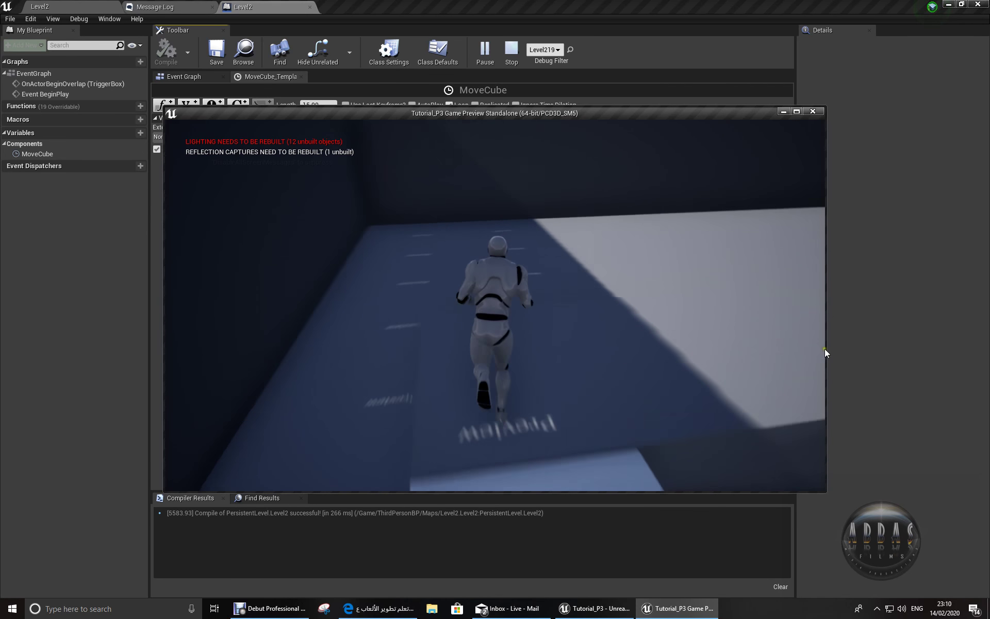
pyautogui.press('w')
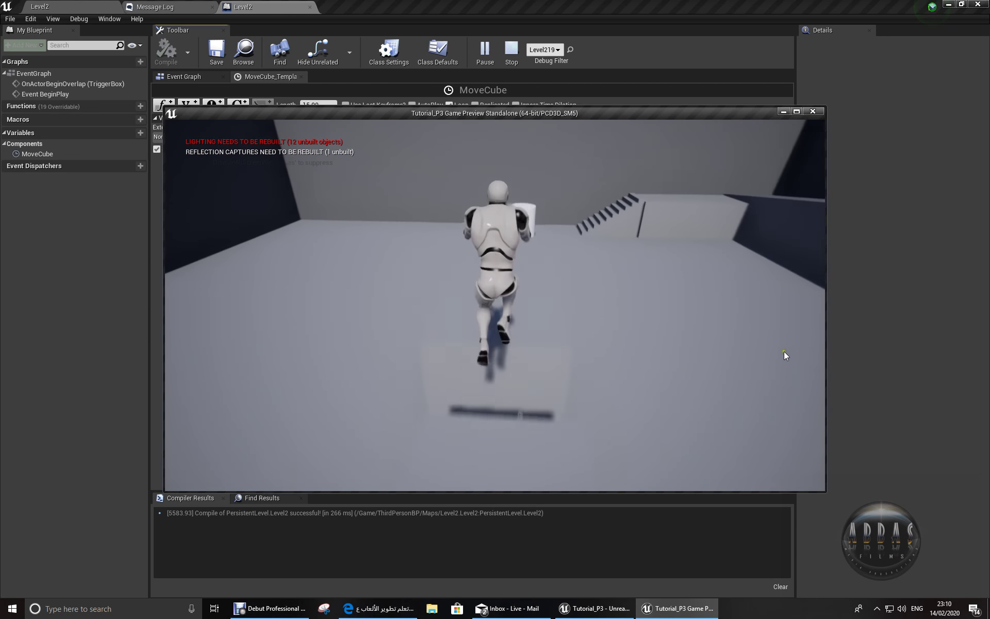
pyautogui.press('w')
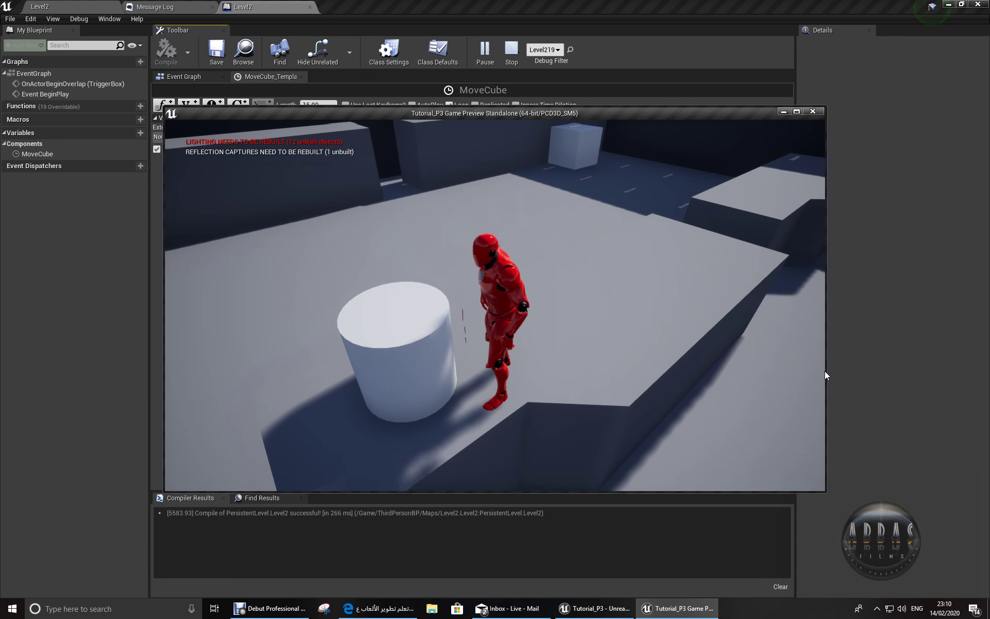
pyautogui.press('w')
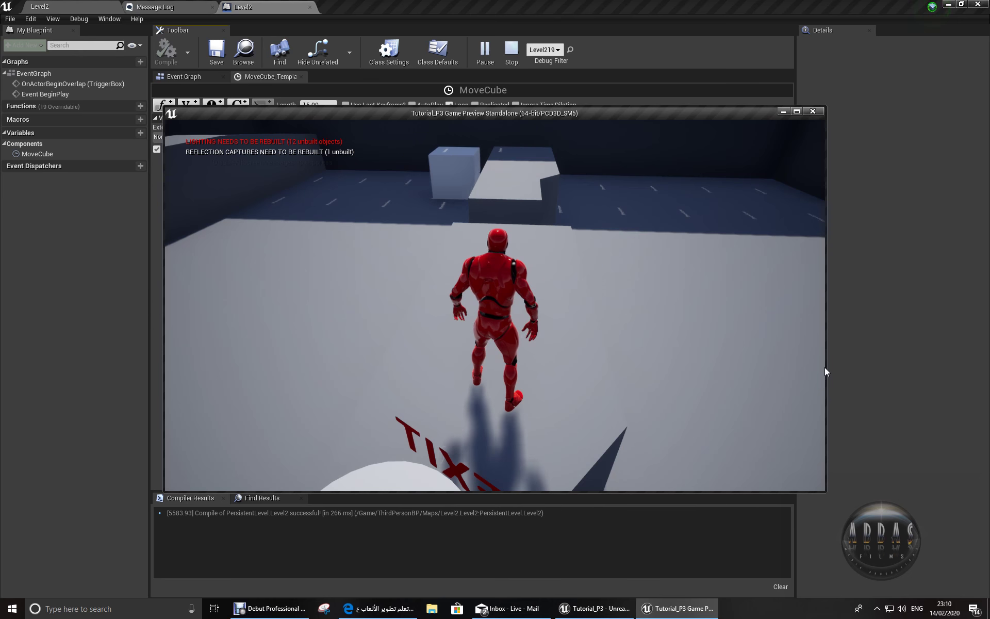
pyautogui.click(601, 331)
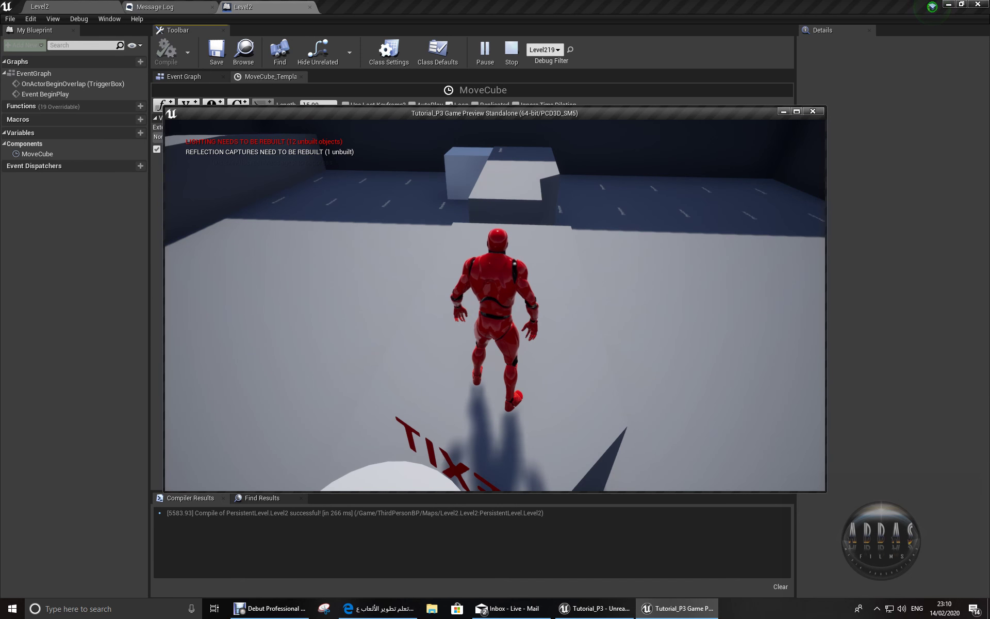